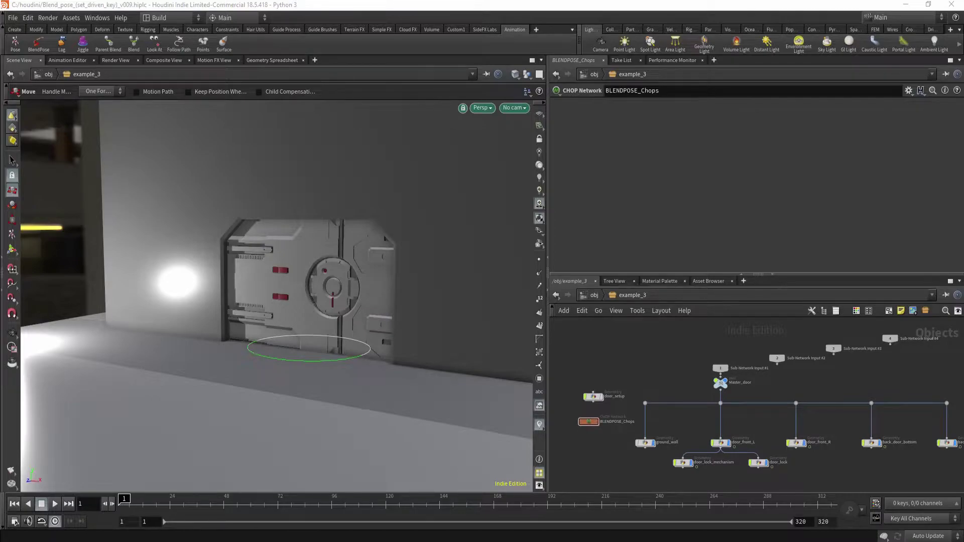
Hide the Animation shelf from the shelf set and show it again
{"action": "left_click", "coordinate": [537, 29]}
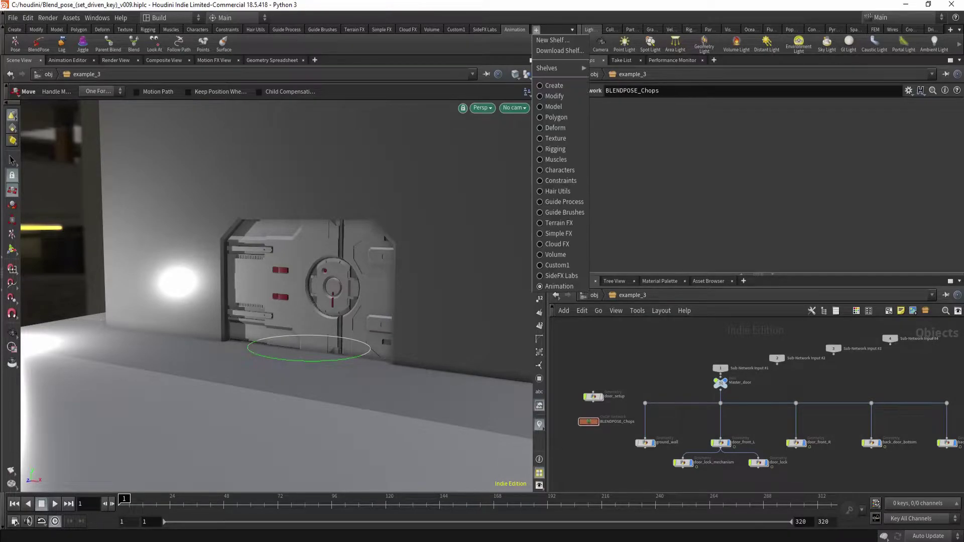
{"action": "mouse_move", "coordinate": [557, 67]}
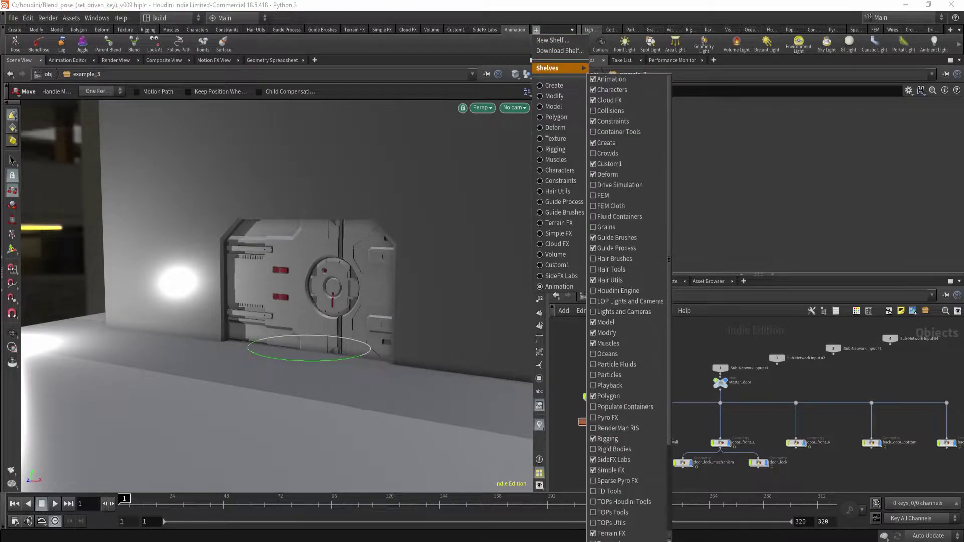
{"action": "left_click", "coordinate": [609, 79]}
{"action": "left_click", "coordinate": [507, 29]}
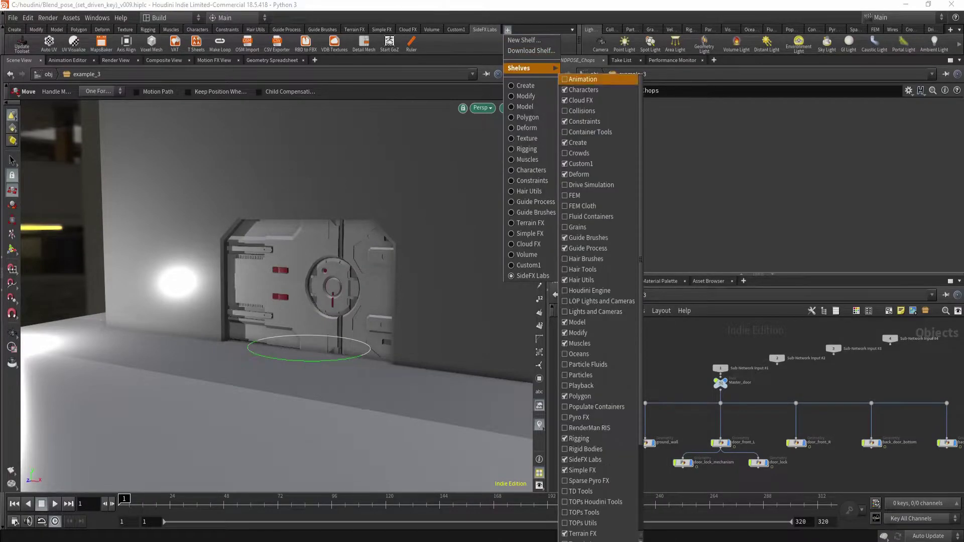
{"action": "left_click", "coordinate": [609, 79]}
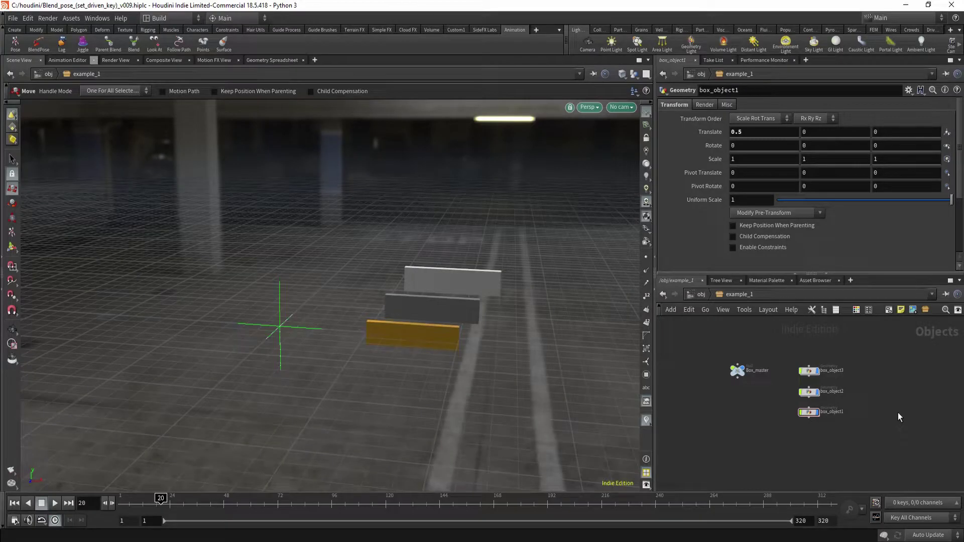
Start BlendPose with box_object1, box_object2 and box_object3 as targets and Box_master as driver, and enlarge its dialog
{"action": "left_click", "coordinate": [44, 48]}
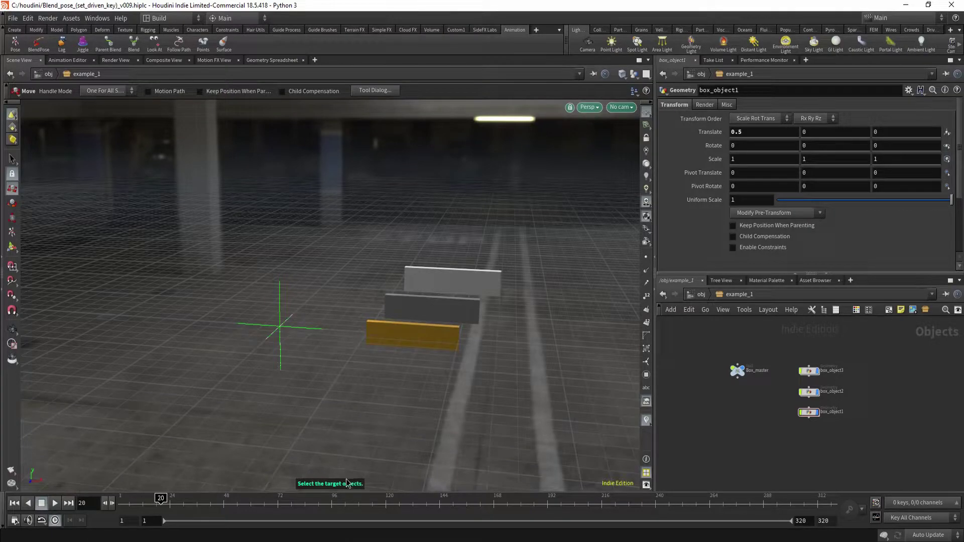
{"action": "left_click_drag", "start_coordinate": [861, 349], "coordinate": [803, 431]}
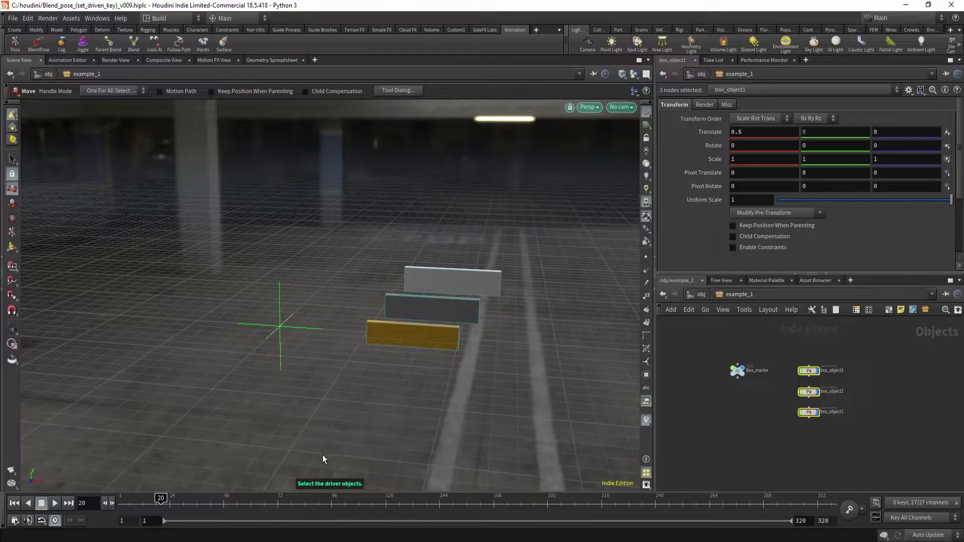
{"action": "left_click_drag", "start_coordinate": [715, 357], "coordinate": [763, 402]}
{"action": "key", "text": "Return"}
{"action": "left_click_drag", "start_coordinate": [654, 329], "coordinate": [79, 126]}
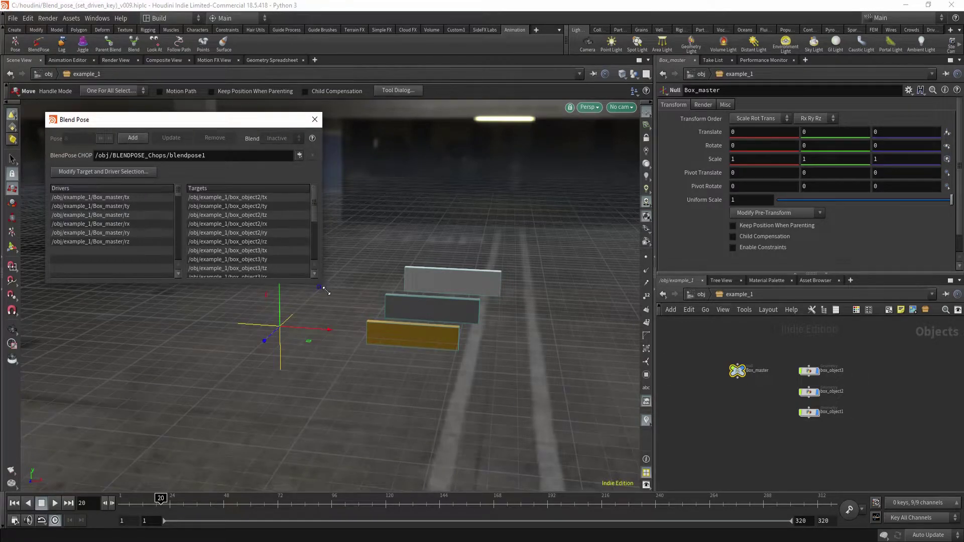
{"action": "left_click_drag", "start_coordinate": [323, 283], "coordinate": [450, 422]}
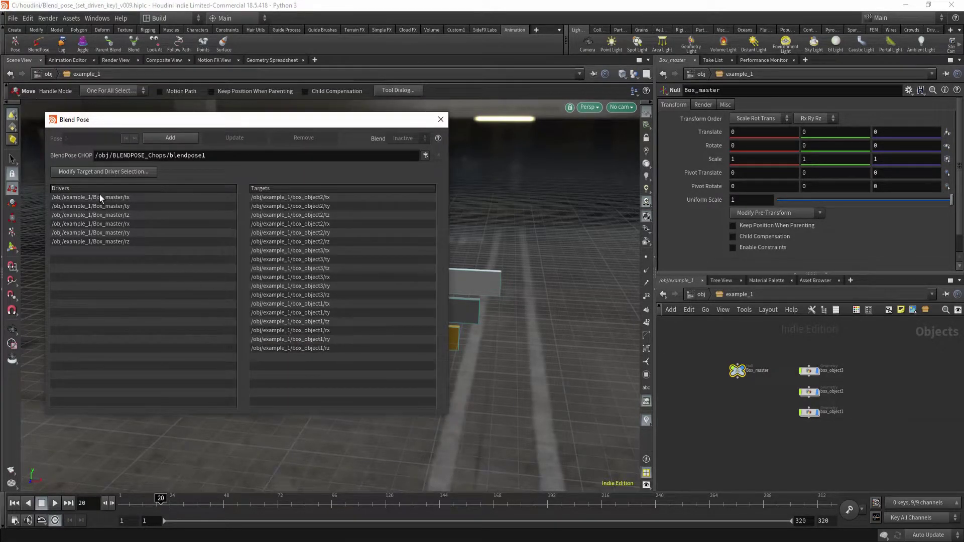
Examine which driver and target channels are selected for the blend pose, and close the selection dialog without changes
{"action": "left_click", "coordinate": [129, 173]}
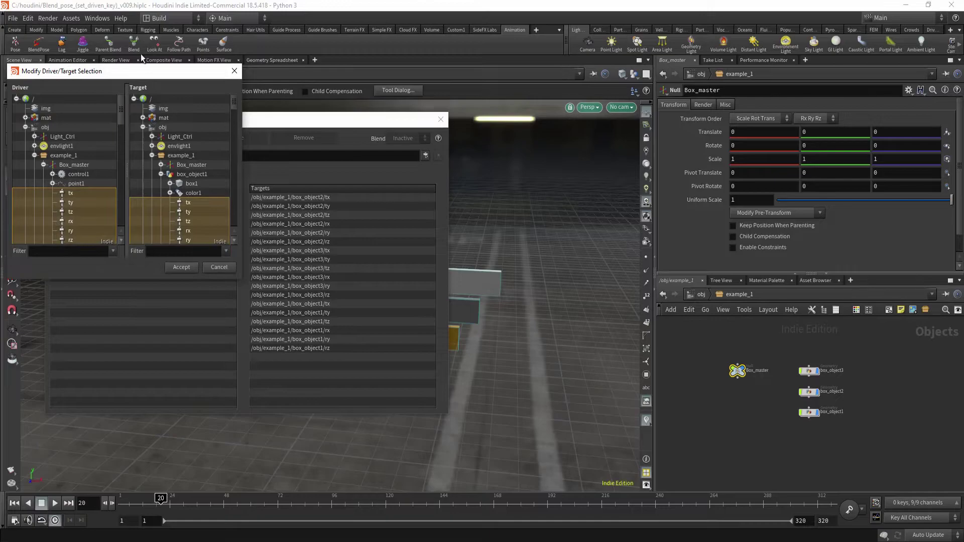
{"action": "left_click_drag", "start_coordinate": [137, 70], "coordinate": [151, 68]}
{"action": "left_click_drag", "start_coordinate": [266, 274], "coordinate": [489, 423]}
{"action": "mouse_move", "coordinate": [257, 149]}
{"action": "left_mouse_down"}
{"action": "mouse_move", "coordinate": [246, 305]}
{"action": "mouse_move", "coordinate": [255, 154]}
{"action": "left_mouse_up"}
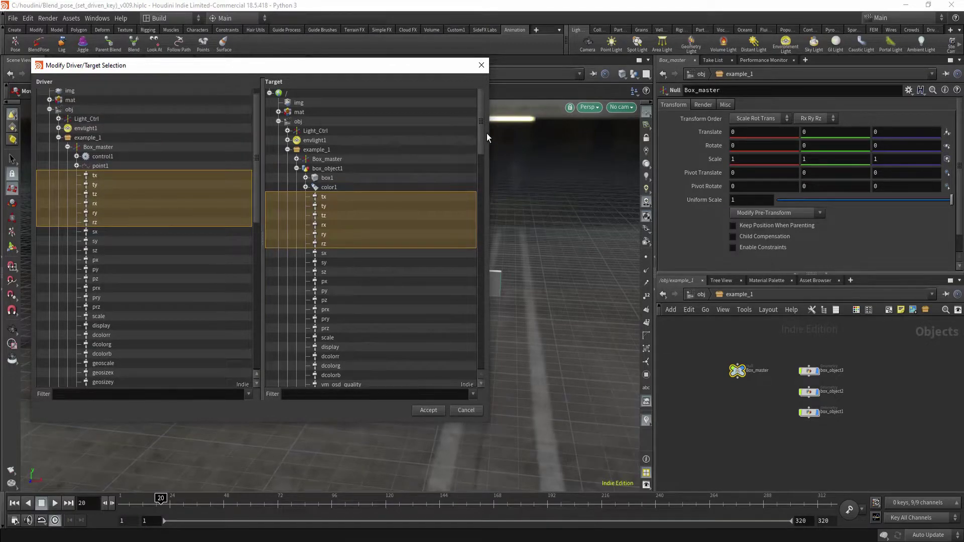
{"action": "mouse_move", "coordinate": [482, 134]}
{"action": "left_mouse_down"}
{"action": "mouse_move", "coordinate": [477, 228]}
{"action": "mouse_move", "coordinate": [481, 138]}
{"action": "left_mouse_up"}
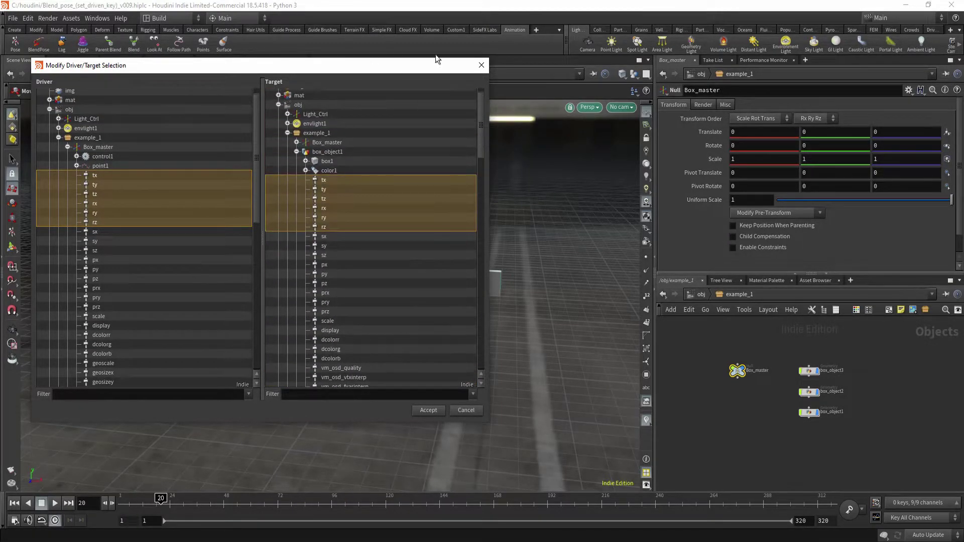
{"action": "left_click_drag", "start_coordinate": [386, 68], "coordinate": [408, 80]}
{"action": "left_click", "coordinate": [505, 78]}
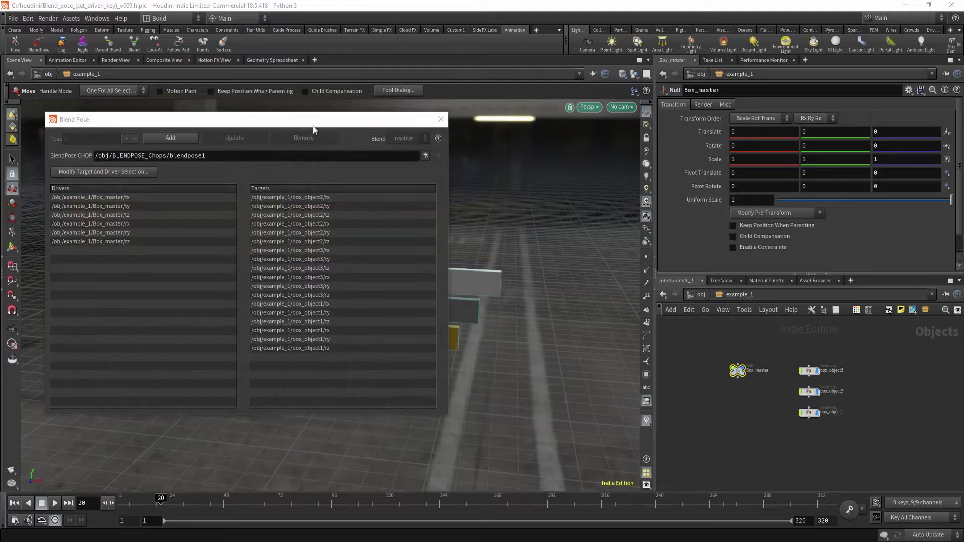
Add two poses, 1 and 2, to the blend pose setup with the objects in their current position
{"action": "left_click_drag", "start_coordinate": [310, 127], "coordinate": [395, 156]}
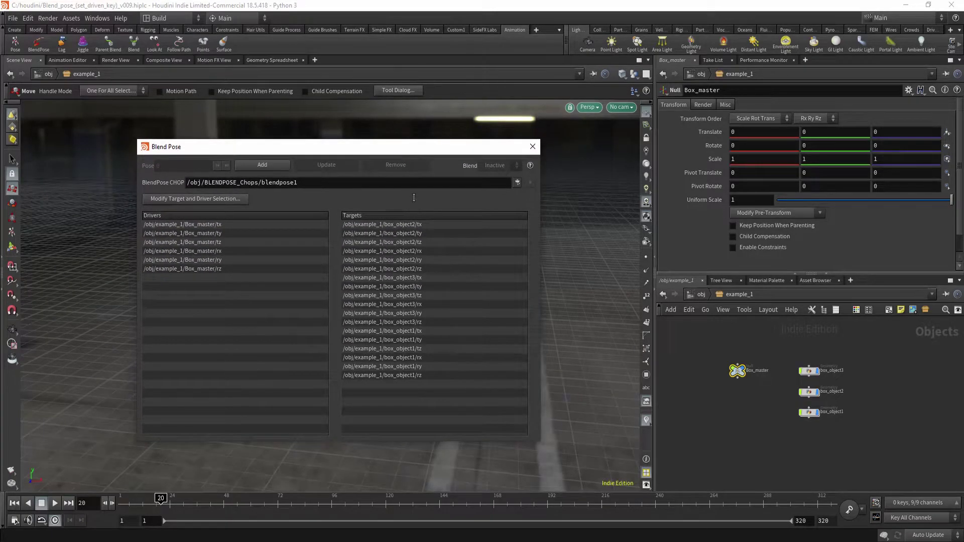
{"action": "left_click", "coordinate": [272, 165]}
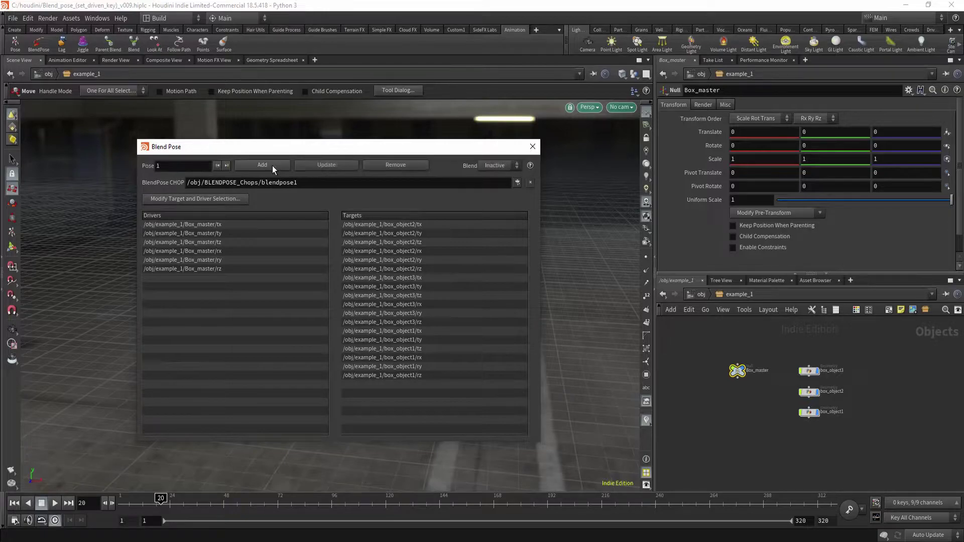
{"action": "left_click_drag", "start_coordinate": [298, 153], "coordinate": [646, 153]}
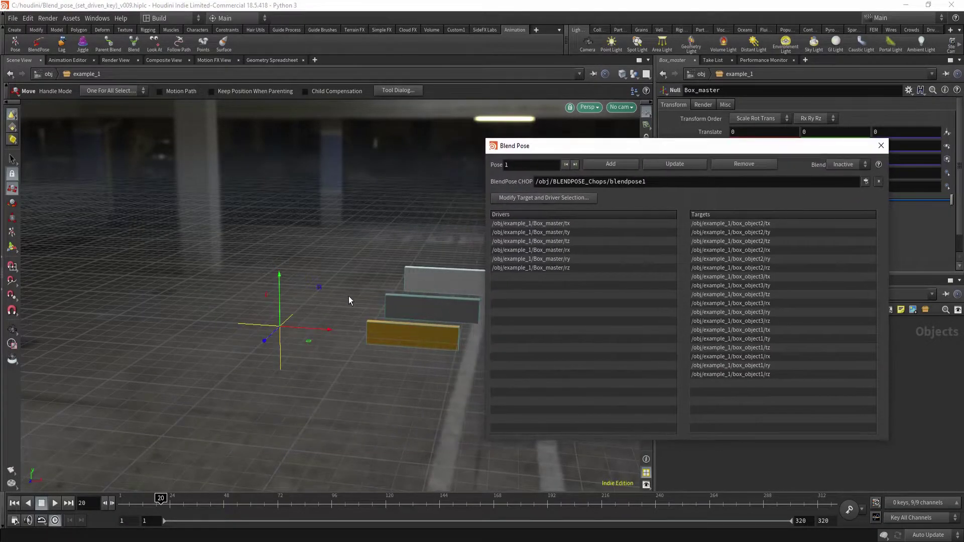
{"action": "left_click", "coordinate": [611, 164]}
{"action": "middle_click_drag", "start_coordinate": [349, 332], "coordinate": [276, 339], "text": "alt"}
{"action": "left_click_drag", "start_coordinate": [276, 338], "coordinate": [333, 359], "text": "alt"}
{"action": "middle_click_drag", "start_coordinate": [333, 359], "coordinate": [334, 320], "text": "alt"}
{"action": "left_click_drag", "start_coordinate": [325, 333], "coordinate": [341, 332], "text": "alt"}
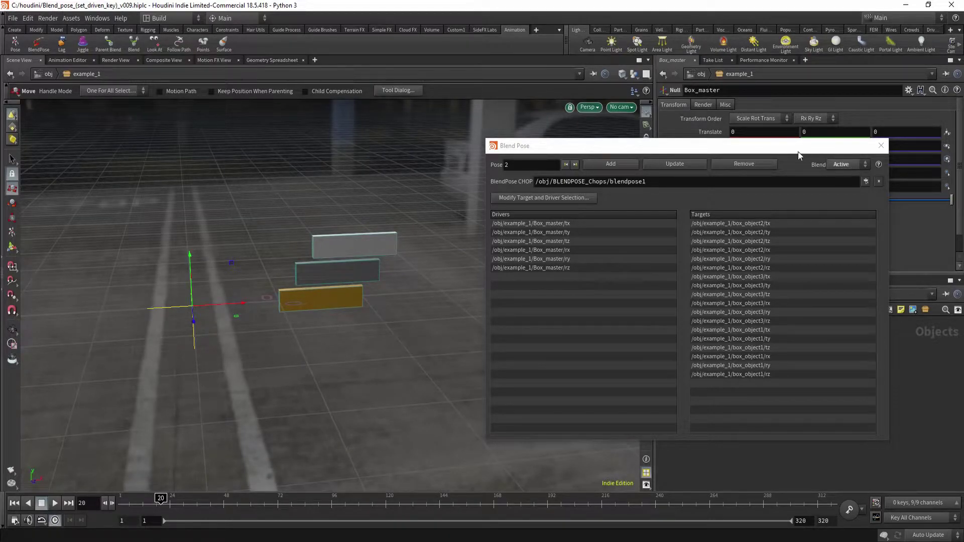
Set Blend to Inactive and move the Box_master null to -1 in X
{"action": "mouse_move", "coordinate": [799, 155]}
{"action": "left_mouse_down"}
{"action": "mouse_move", "coordinate": [778, 186]}
{"action": "mouse_move", "coordinate": [796, 161]}
{"action": "left_mouse_up"}
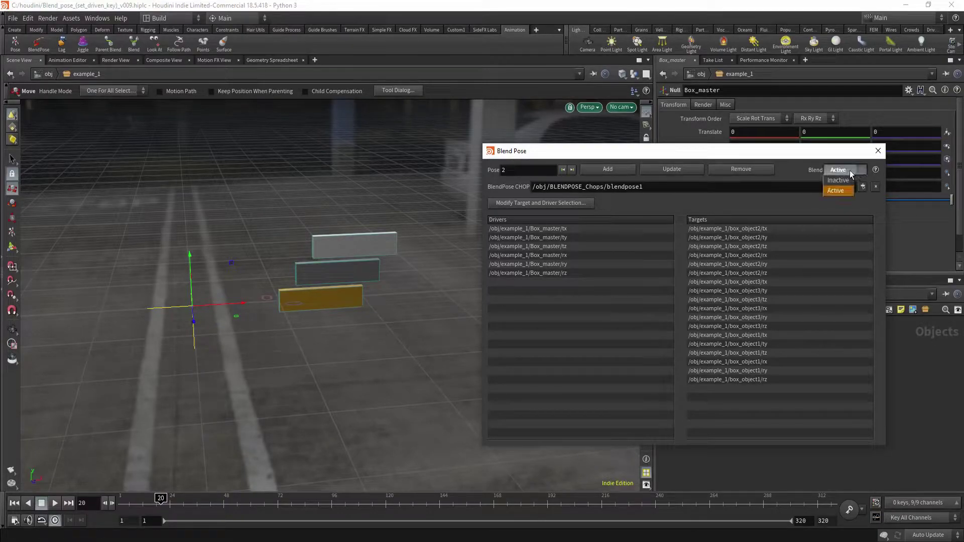
{"action": "left_click", "coordinate": [842, 180]}
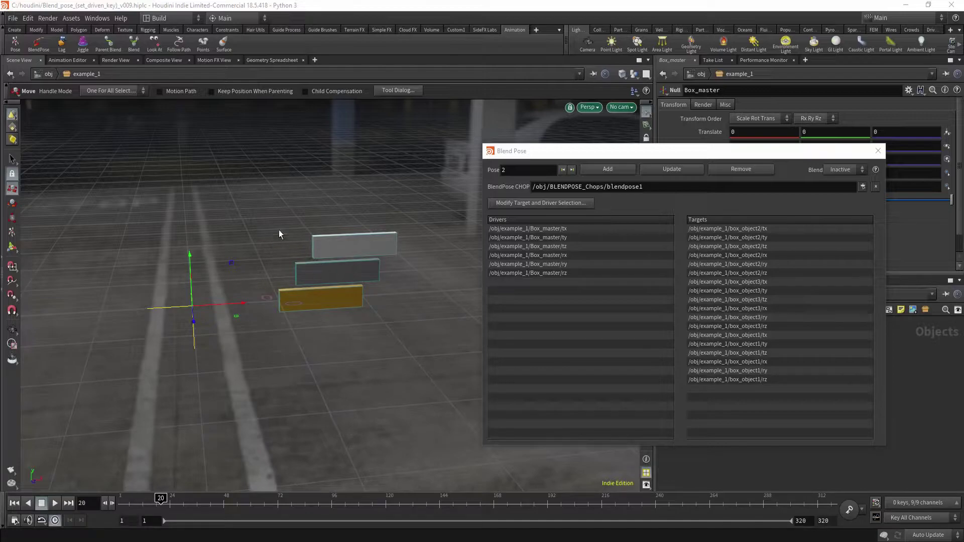
{"action": "left_click", "coordinate": [839, 170]}
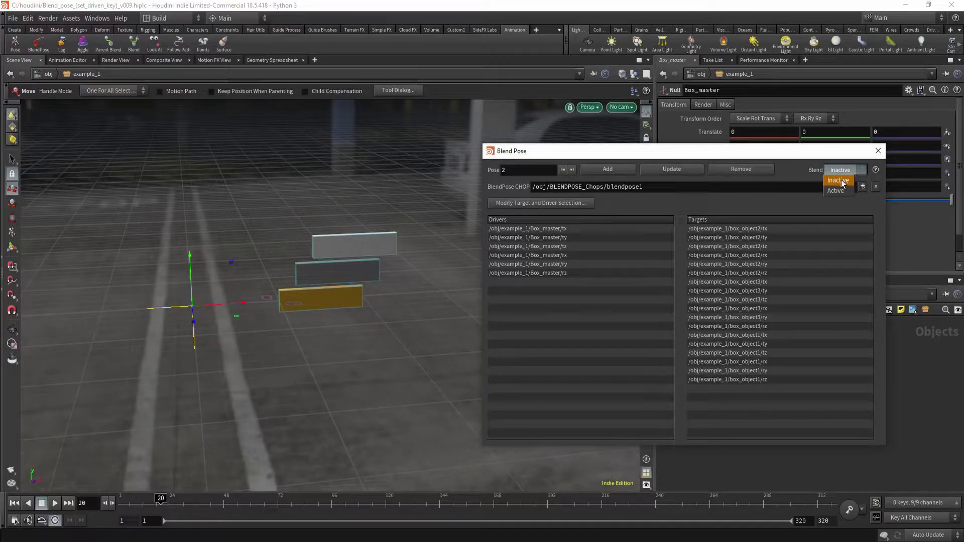
{"action": "left_click", "coordinate": [838, 180]}
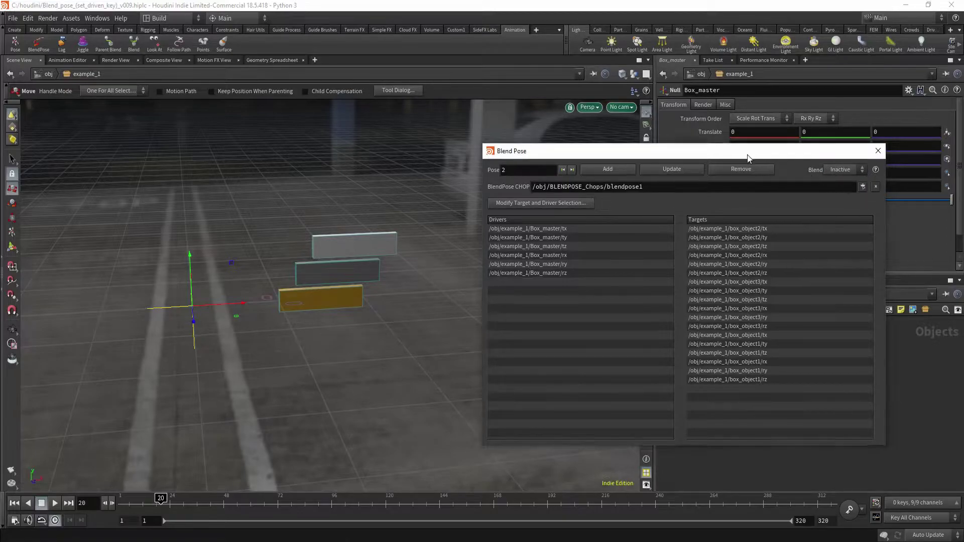
{"action": "left_click_drag", "start_coordinate": [744, 150], "coordinate": [732, 155]}
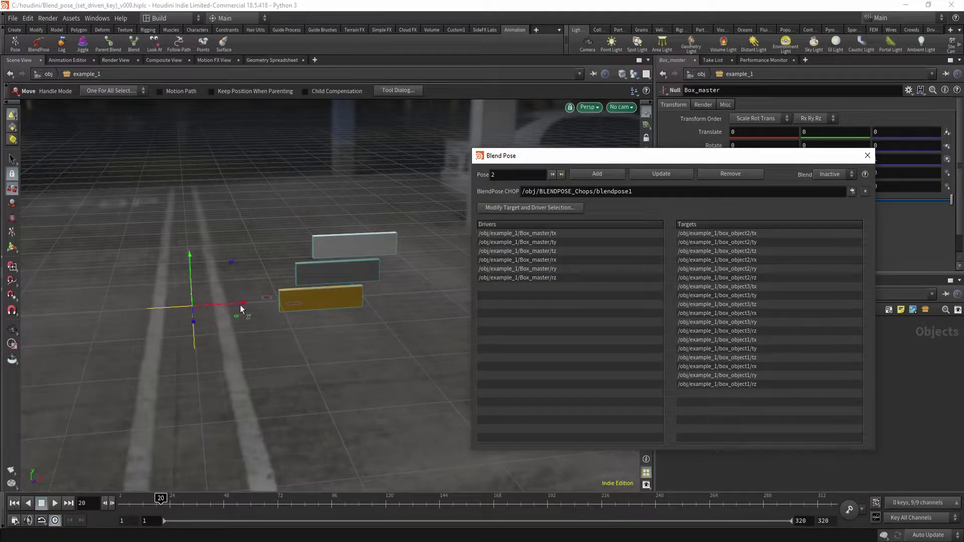
{"action": "left_click_drag", "start_coordinate": [240, 305], "coordinate": [149, 312]}
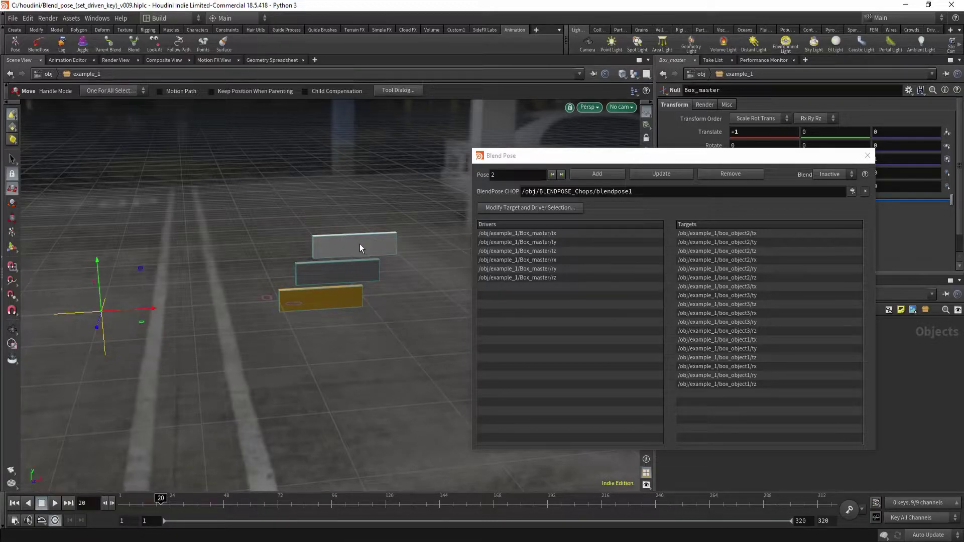
Select box_object1, box_object2 and box_object3 together and reopen BlendPose with Blend set to Inactive
{"action": "key", "text": "s"}
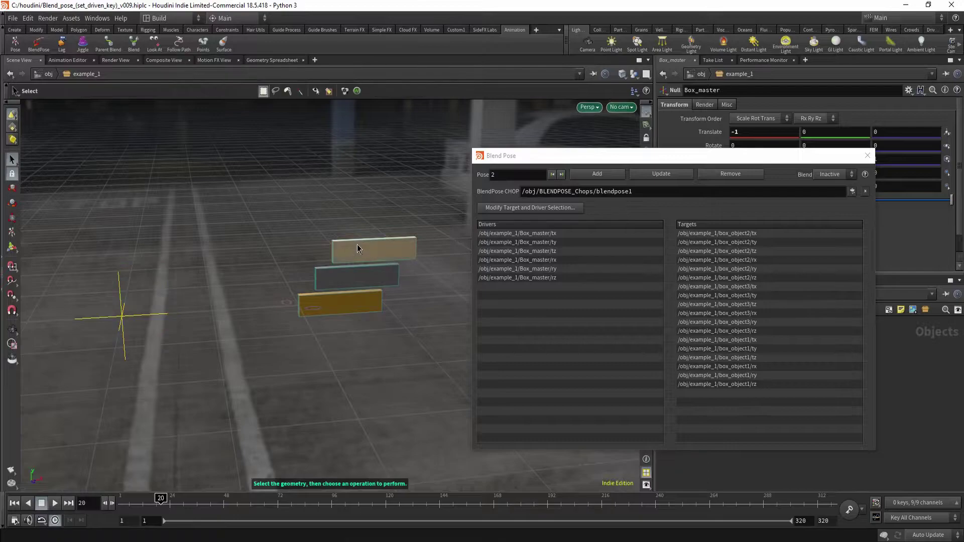
{"action": "left_click", "coordinate": [357, 247]}
{"action": "key", "text": "t"}
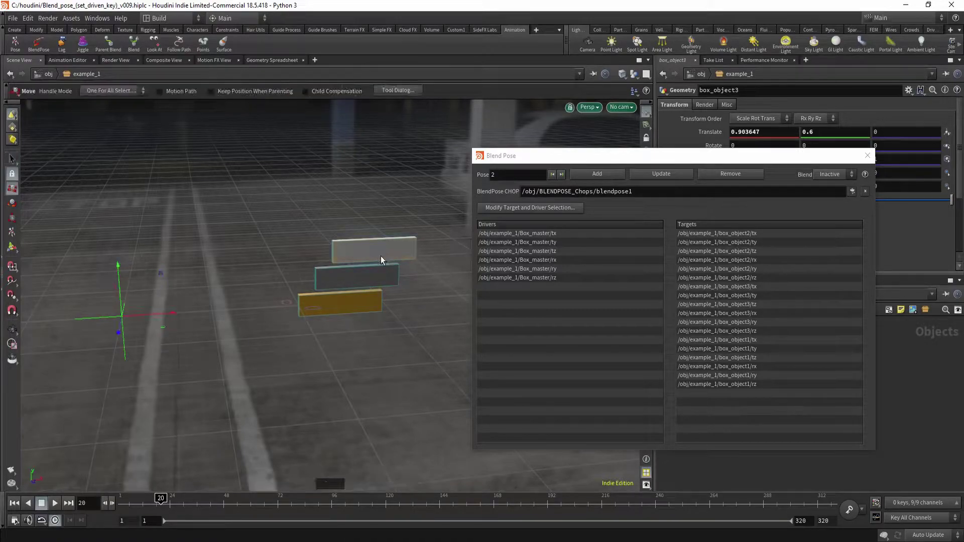
{"action": "key", "text": "s"}
{"action": "key", "text": "t"}
{"action": "key", "text": "Return"}
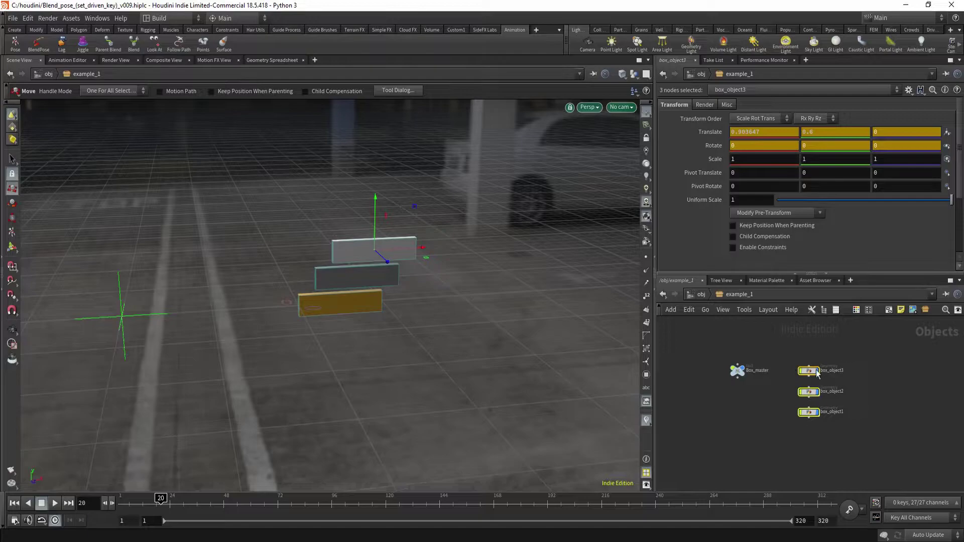
{"action": "left_click", "coordinate": [39, 45]}
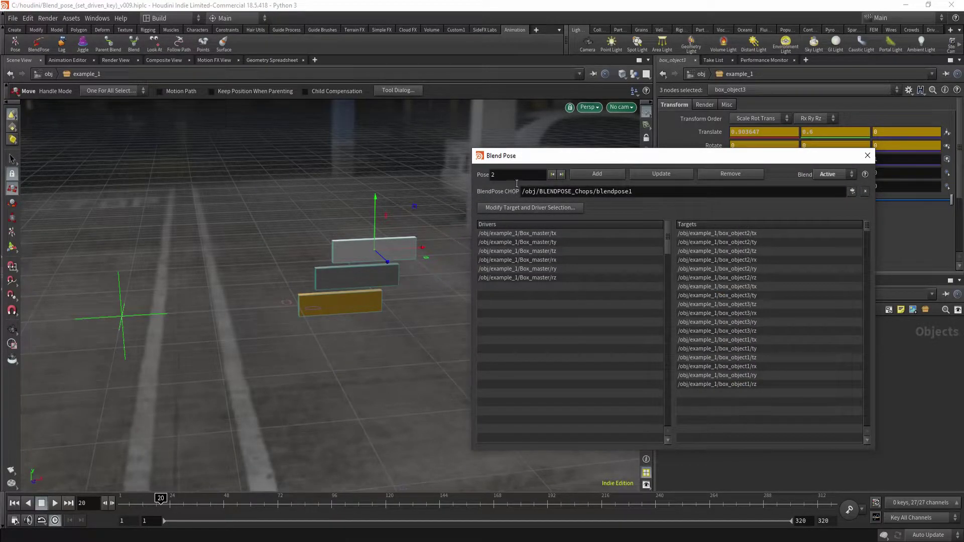
{"action": "left_click", "coordinate": [822, 176]}
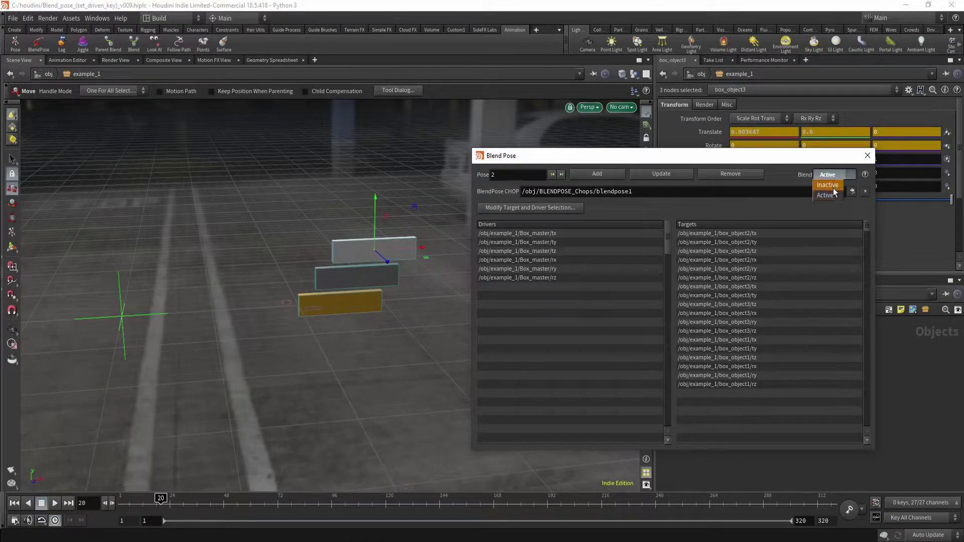
{"action": "left_click", "coordinate": [829, 185]}
Raise the three boxes together until box_object3's Y translate is about 1.11, update pose 2, and switch between both poses
{"action": "left_click_drag", "start_coordinate": [375, 206], "coordinate": [384, 151]}
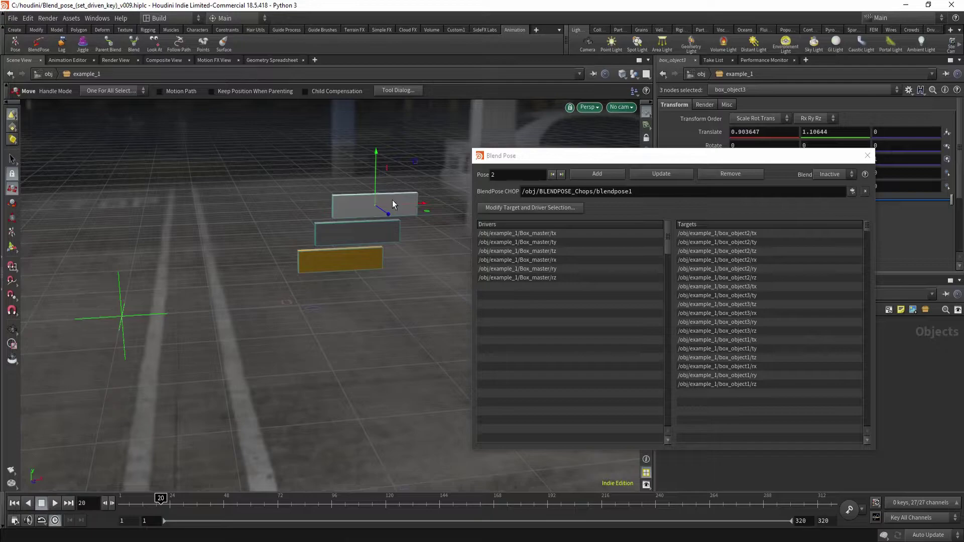
{"action": "left_click", "coordinate": [672, 176]}
{"action": "left_click", "coordinate": [553, 174]}
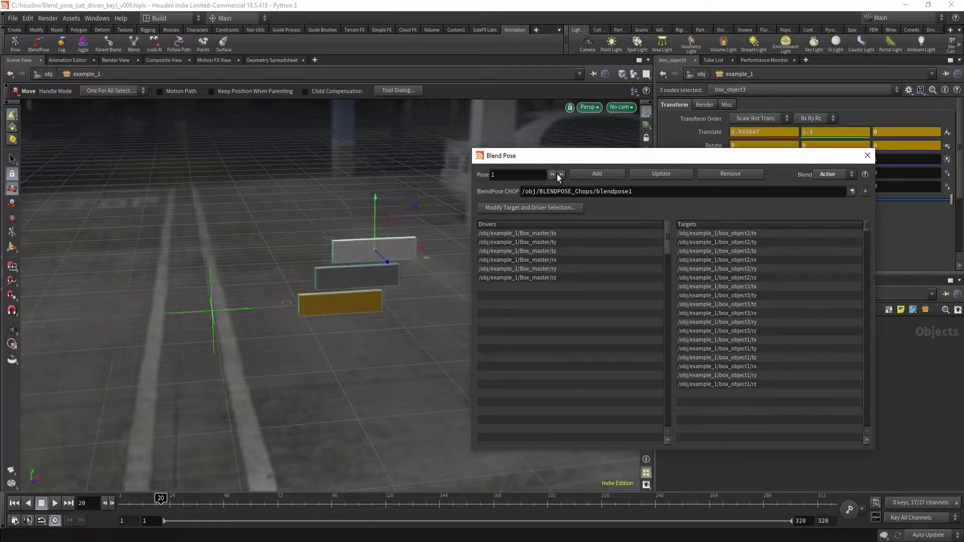
{"action": "left_click", "coordinate": [561, 175]}
{"action": "left_click", "coordinate": [553, 174]}
{"action": "left_click", "coordinate": [562, 174]}
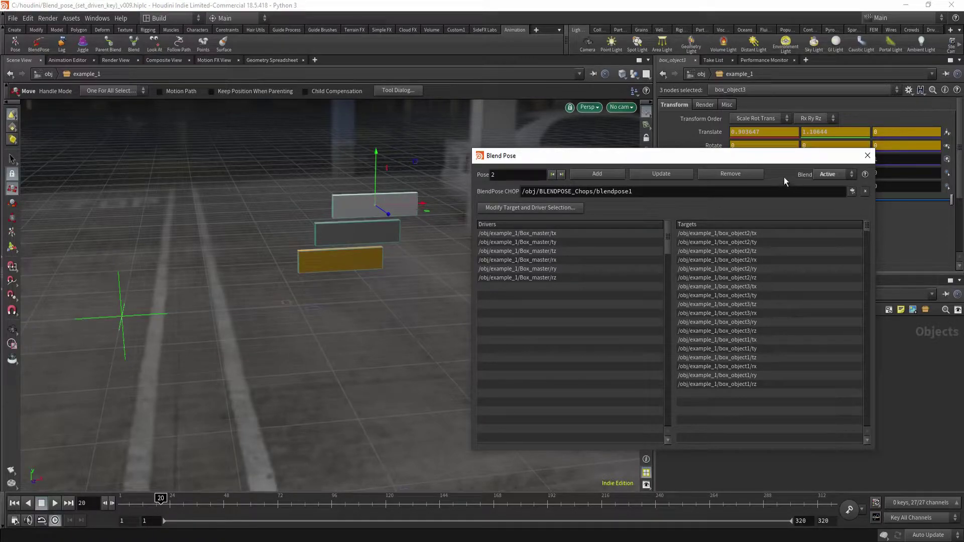
Select only box_object3 and reopen BlendPose on pose 2 with Blend set to Inactive
{"action": "left_click", "coordinate": [834, 174]}
{"action": "left_click", "coordinate": [829, 189]}
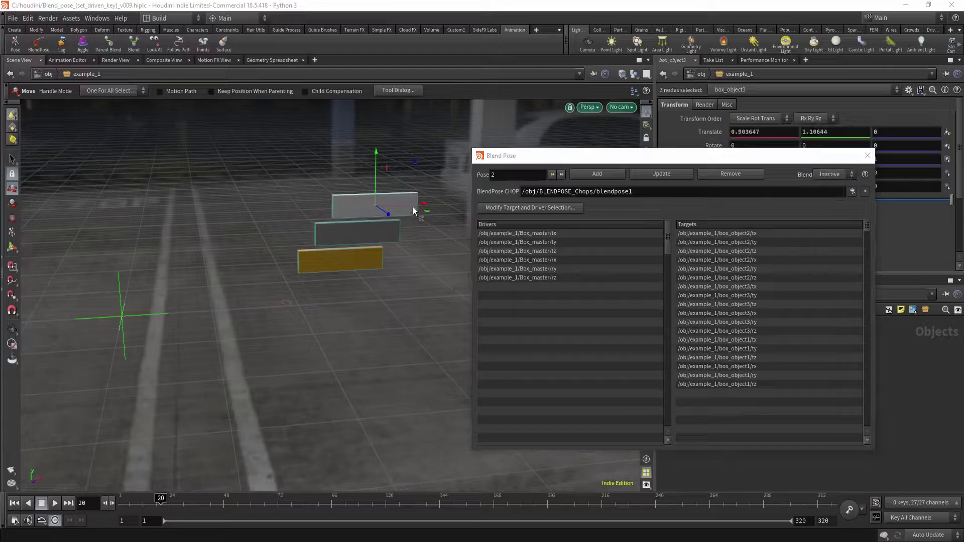
{"action": "key", "text": "s"}
{"action": "left_click", "coordinate": [383, 198]}
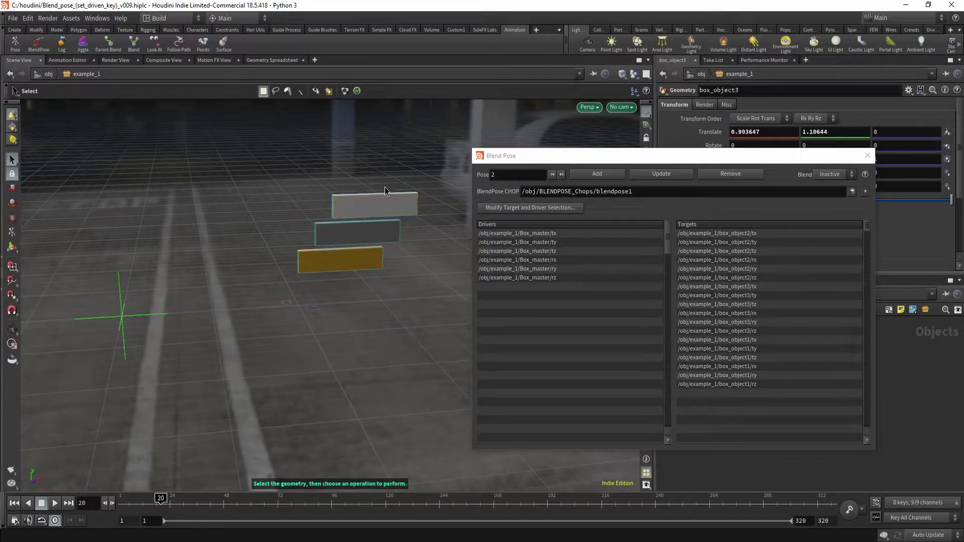
{"action": "key", "text": "t"}
{"action": "mouse_move", "coordinate": [376, 189]}
{"action": "left_mouse_down"}
{"action": "mouse_move", "coordinate": [372, 203]}
{"action": "mouse_move", "coordinate": [380, 186]}
{"action": "left_mouse_up"}
{"action": "key", "text": "s"}
{"action": "left_click", "coordinate": [395, 215]}
{"action": "key", "text": "t"}
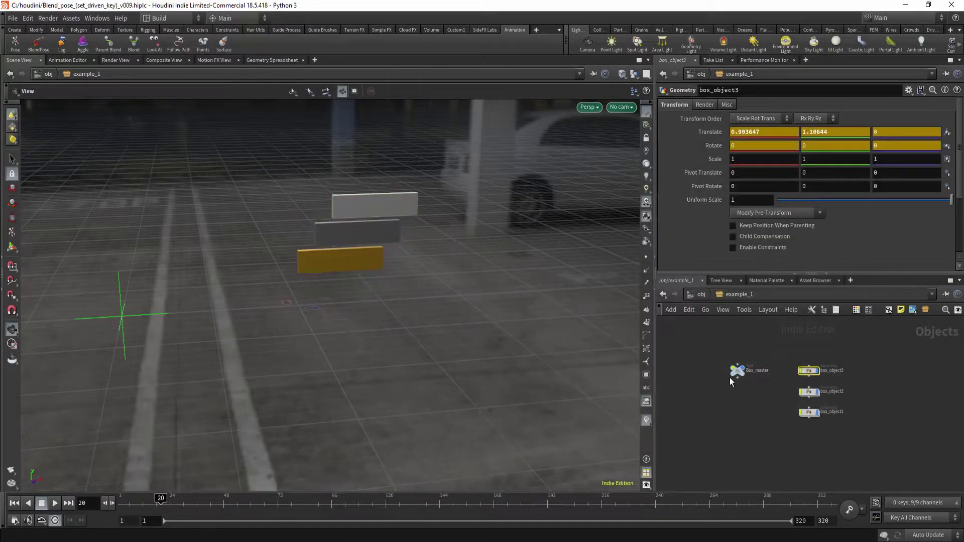
{"action": "left_click", "coordinate": [36, 45]}
{"action": "left_click", "coordinate": [831, 174]}
{"action": "left_click", "coordinate": [829, 195]}
Raise box_object3 to a Y translate of about 1.53, raise box_object2 between the other two boxes, and set Blend to Active
{"action": "left_click_drag", "start_coordinate": [380, 170], "coordinate": [382, 140]}
{"action": "key", "text": "s"}
{"action": "left_click", "coordinate": [372, 231]}
{"action": "left_click_drag", "start_coordinate": [363, 201], "coordinate": [381, 144]}
{"action": "key", "text": "s"}
{"action": "left_click", "coordinate": [377, 182]}
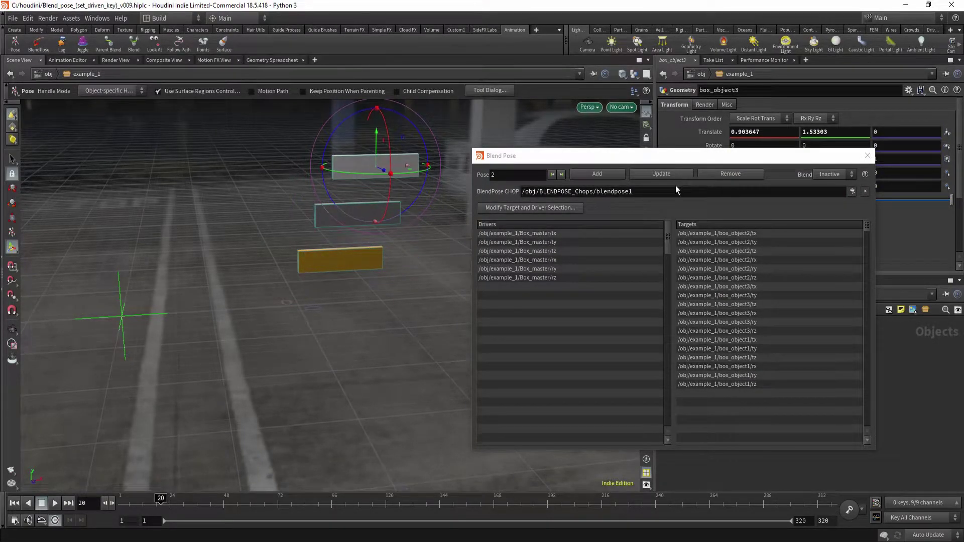
{"action": "left_click", "coordinate": [834, 175]}
{"action": "left_click", "coordinate": [829, 184]}
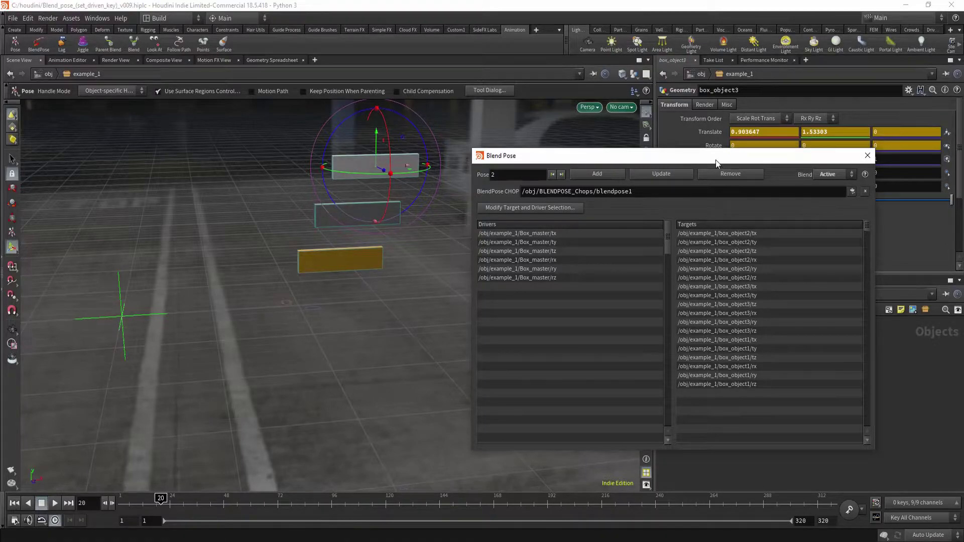
Switch back and forth between poses 1 and 2 to compare the boxes' positions
{"action": "left_click_drag", "start_coordinate": [715, 157], "coordinate": [694, 188]}
{"action": "left_click", "coordinate": [544, 206]}
{"action": "left_click", "coordinate": [535, 206]}
{"action": "left_click", "coordinate": [535, 207]}
{"action": "left_click", "coordinate": [545, 207]}
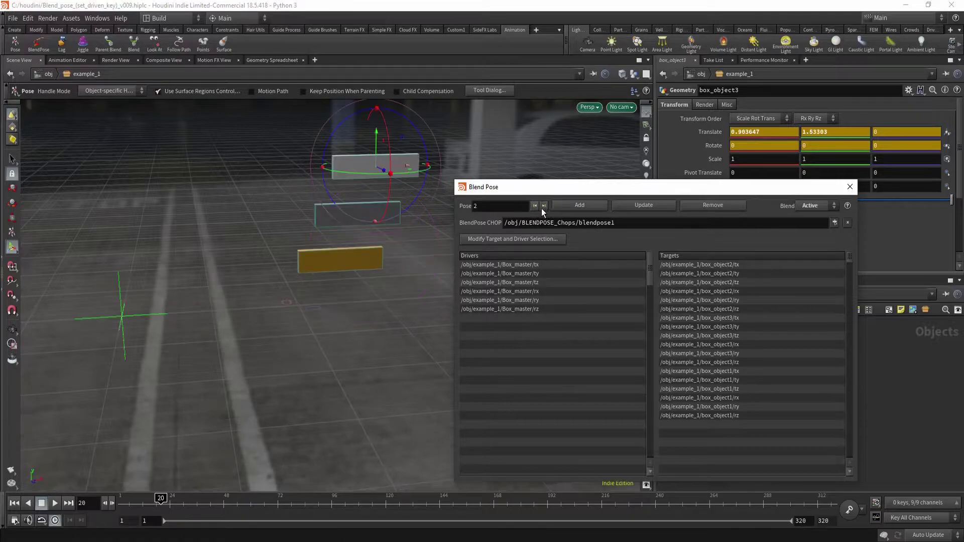
{"action": "left_click", "coordinate": [542, 206]}
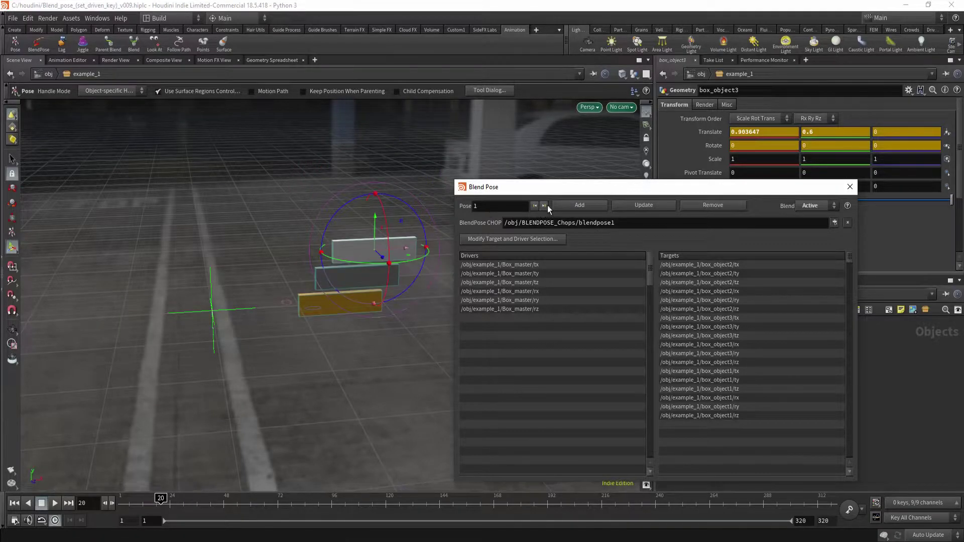
{"action": "left_click", "coordinate": [544, 206]}
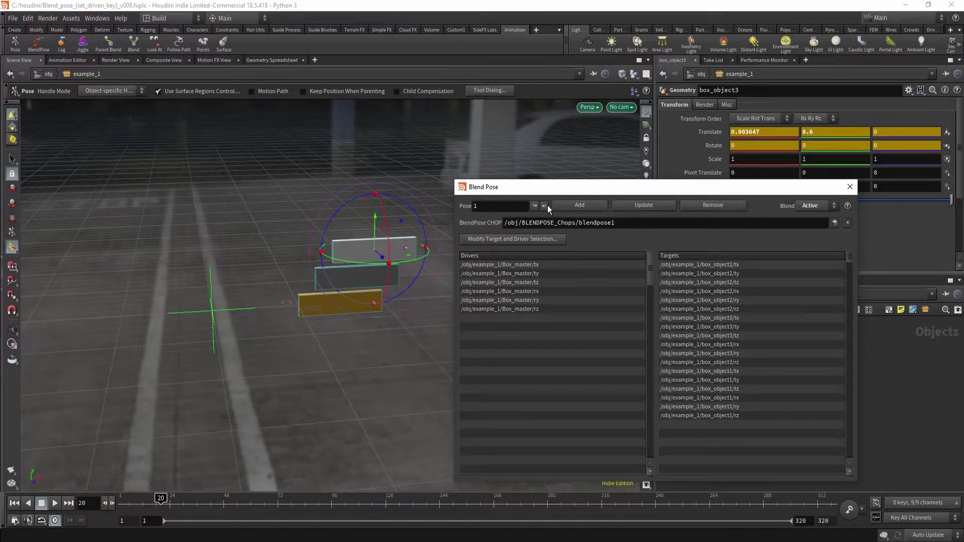
Close the pose dialog and move Box_master along X until its X translate is about 0.13
{"action": "left_click", "coordinate": [854, 189]}
{"action": "left_click", "coordinate": [766, 390]}
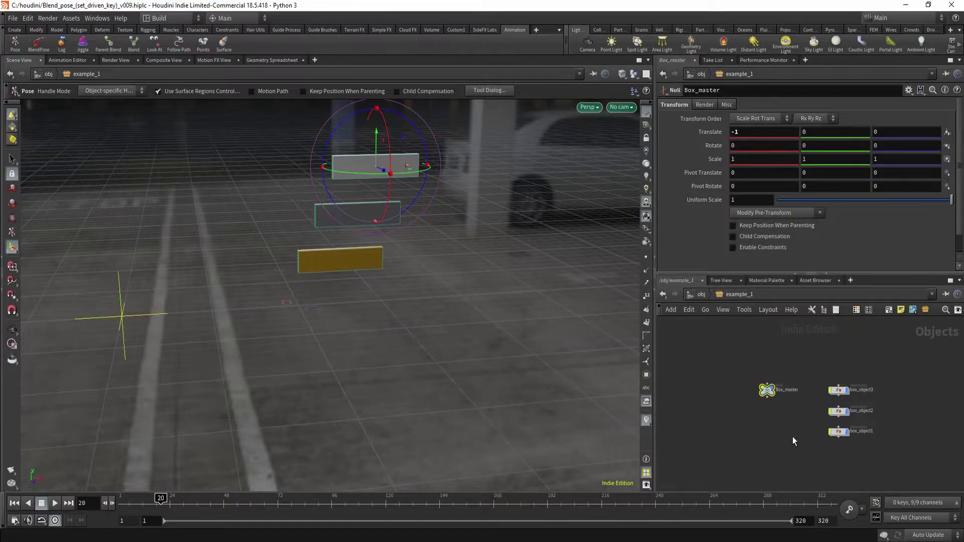
{"action": "left_click", "coordinate": [780, 372]}
{"action": "right_click_drag", "start_coordinate": [461, 329], "coordinate": [213, 325], "text": "alt"}
{"action": "left_click_drag", "start_coordinate": [213, 324], "coordinate": [216, 346]}
{"action": "key", "text": "s"}
{"action": "key", "text": "t"}
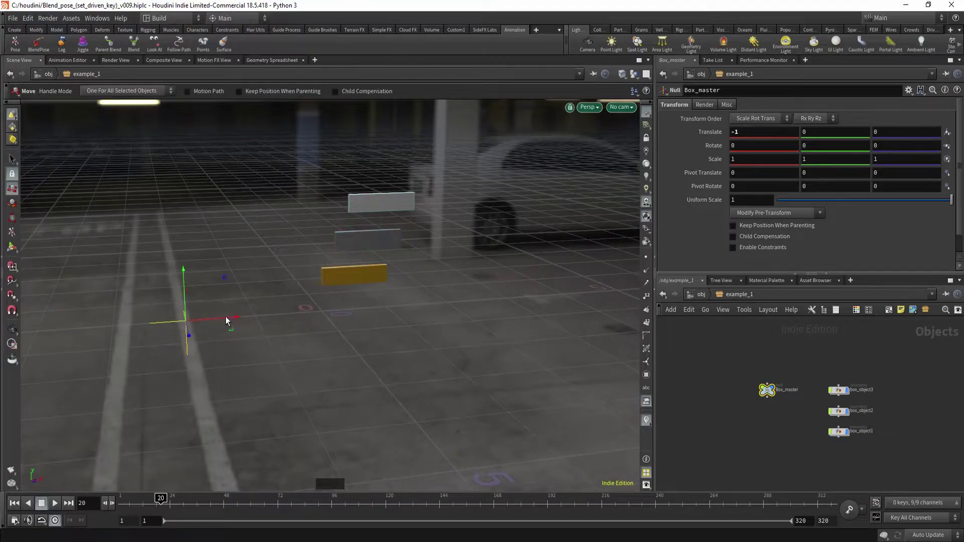
{"action": "left_click_drag", "start_coordinate": [225, 322], "coordinate": [305, 319]}
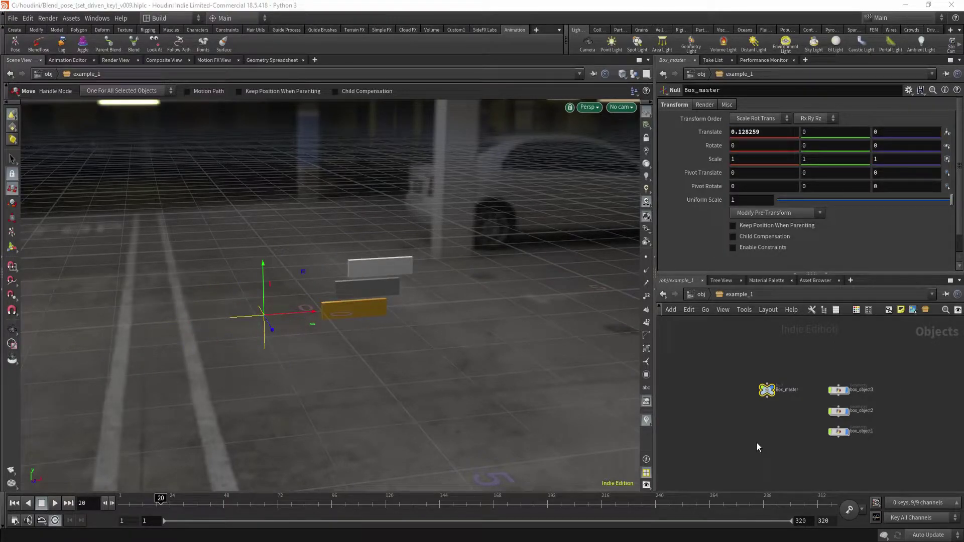
Reopen BlendPose for box_object3, add pose 3 and set Blend to Inactive
{"action": "left_click", "coordinate": [745, 423]}
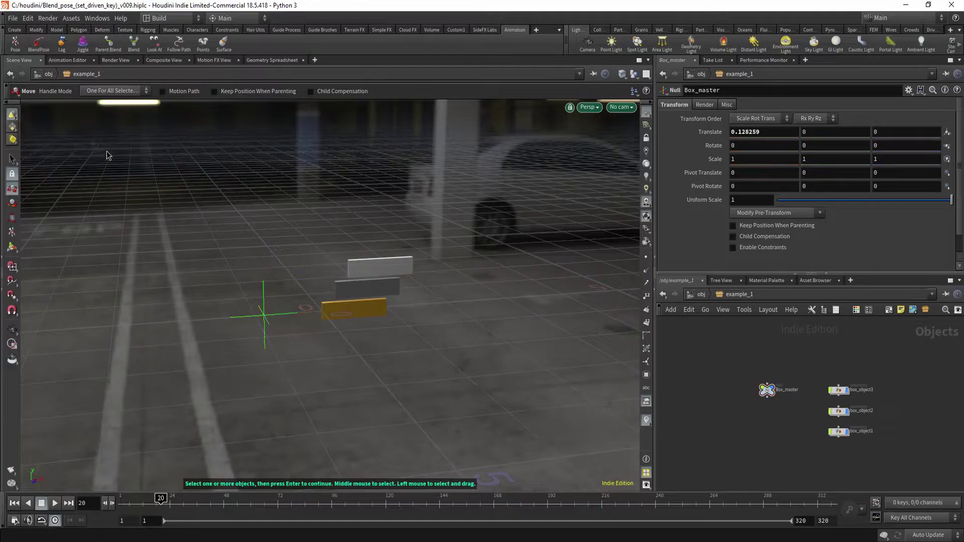
{"action": "left_click", "coordinate": [40, 44]}
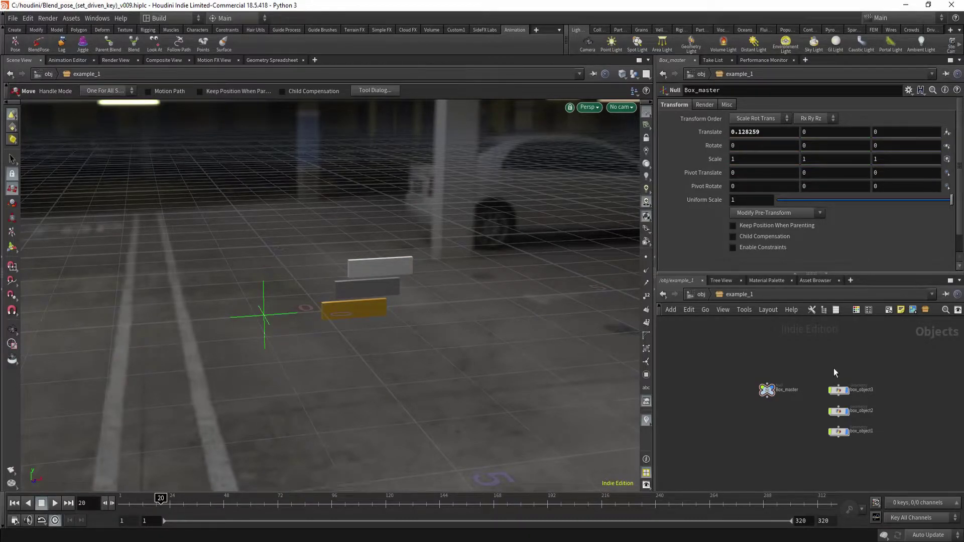
{"action": "left_click", "coordinate": [378, 272]}
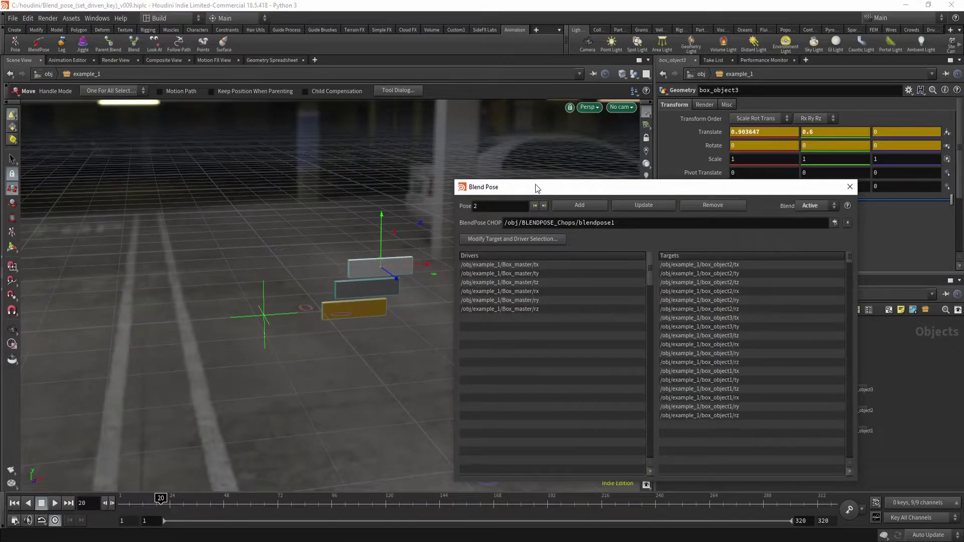
{"action": "left_click_drag", "start_coordinate": [536, 187], "coordinate": [538, 167]}
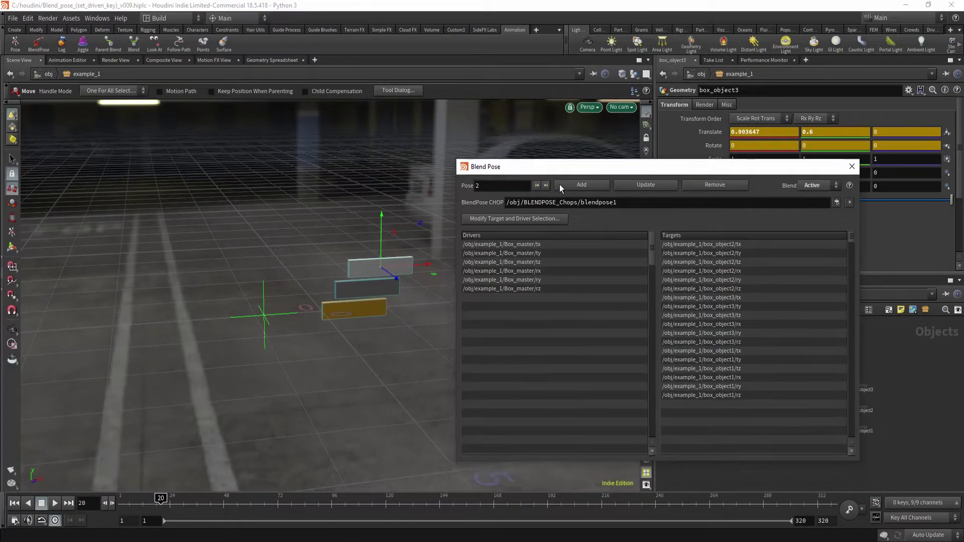
{"action": "left_click", "coordinate": [587, 190]}
{"action": "left_click", "coordinate": [812, 196]}
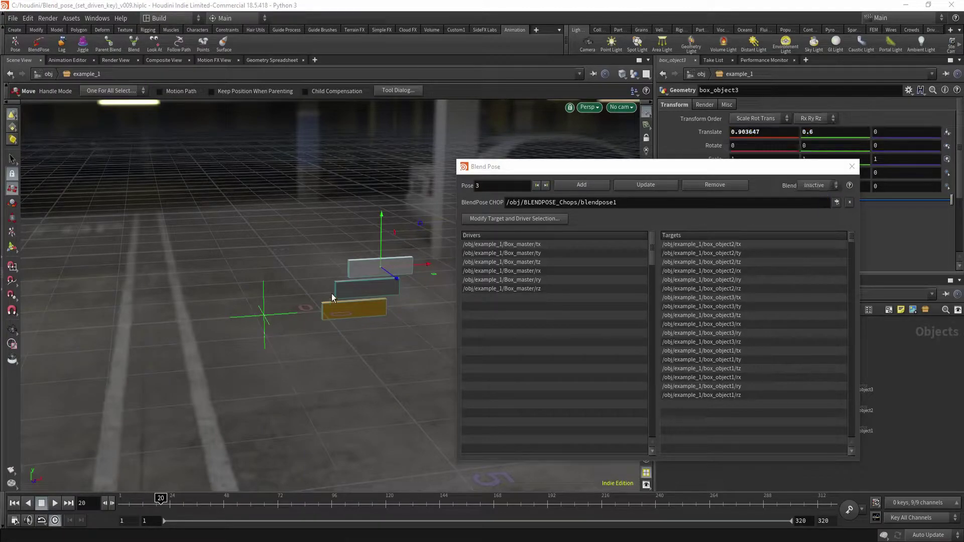
Rotate box_object3 about its vertical axis, select box_object2 for rotating and update pose 3
{"action": "left_click_drag", "start_coordinate": [364, 272], "coordinate": [321, 315]}
{"action": "key", "text": "ctrl+z"}
{"action": "key", "text": "r"}
{"action": "key", "text": "s"}
{"action": "left_click", "coordinate": [326, 310], "text": "shift"}
{"action": "key", "text": "s"}
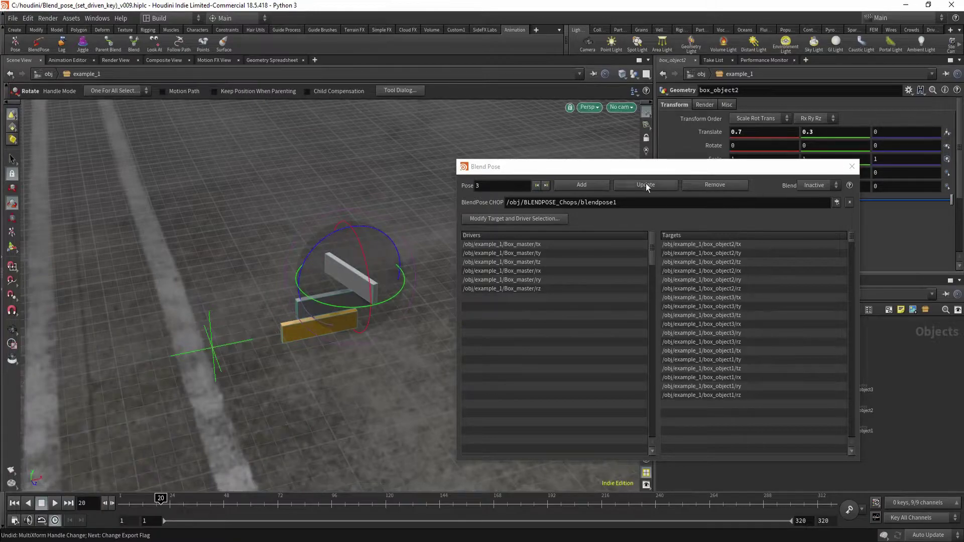
{"action": "left_click", "coordinate": [646, 185]}
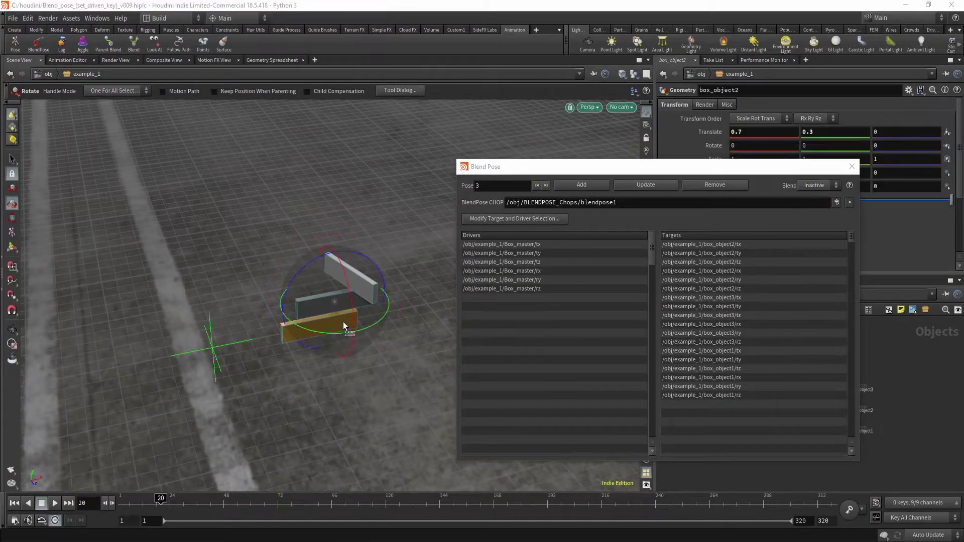
Rotate box_object2 about its vertical axis, update pose 3 and close the pose dialog
{"action": "left_click_drag", "start_coordinate": [345, 331], "coordinate": [312, 342]}
{"action": "key", "text": "s"}
{"action": "left_click", "coordinate": [318, 333]}
{"action": "key", "text": "s"}
{"action": "key", "text": "s"}
{"action": "left_click", "coordinate": [645, 185]}
{"action": "left_click", "coordinate": [852, 167]}
Reopen BlendPose, rotate the lowest box slightly, undo the stray move and update pose 3
{"action": "left_click", "coordinate": [39, 45]}
{"action": "key", "text": "r"}
{"action": "left_click", "coordinate": [819, 185]}
{"action": "left_click_drag", "start_coordinate": [377, 322], "coordinate": [363, 334]}
{"action": "key", "text": "s"}
{"action": "left_click", "coordinate": [218, 323]}
{"action": "key", "text": "t"}
{"action": "left_click_drag", "start_coordinate": [330, 262], "coordinate": [333, 255]}
{"action": "key", "text": "ctrl+z"}
{"action": "left_click", "coordinate": [655, 184]}
{"action": "left_click", "coordinate": [852, 167]}
Reopen BlendPose, raise Box_master to a Y translate of about 0.85 and update pose 3
{"action": "middle_click_drag", "start_coordinate": [783, 426], "coordinate": [745, 412]}
{"action": "left_click", "coordinate": [801, 375]}
{"action": "left_click", "coordinate": [39, 45]}
{"action": "left_click", "coordinate": [215, 329]}
{"action": "left_click_drag", "start_coordinate": [162, 11], "coordinate": [624, 110]}
{"action": "left_click_drag", "start_coordinate": [743, 271], "coordinate": [830, 407]}
{"action": "left_click_drag", "start_coordinate": [210, 300], "coordinate": [243, 226]}
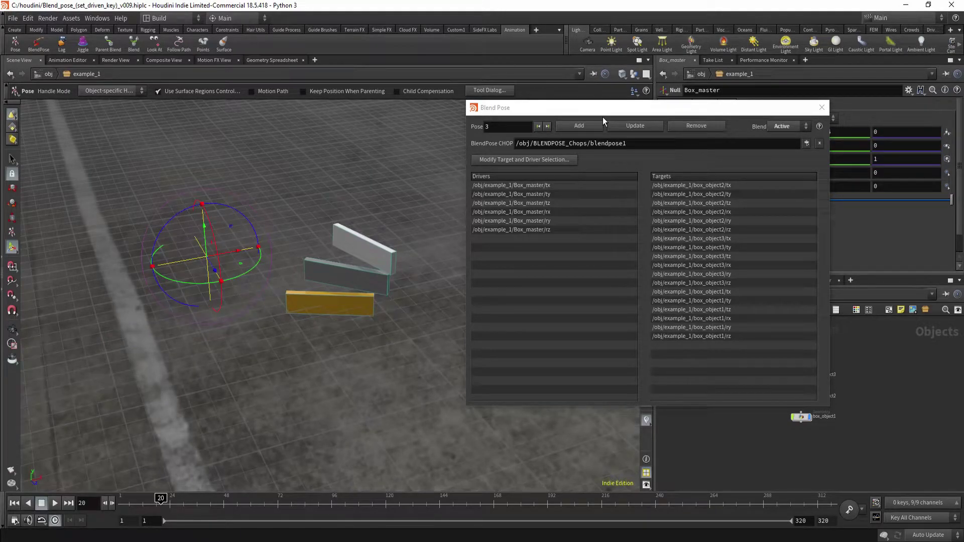
{"action": "left_click", "coordinate": [647, 126]}
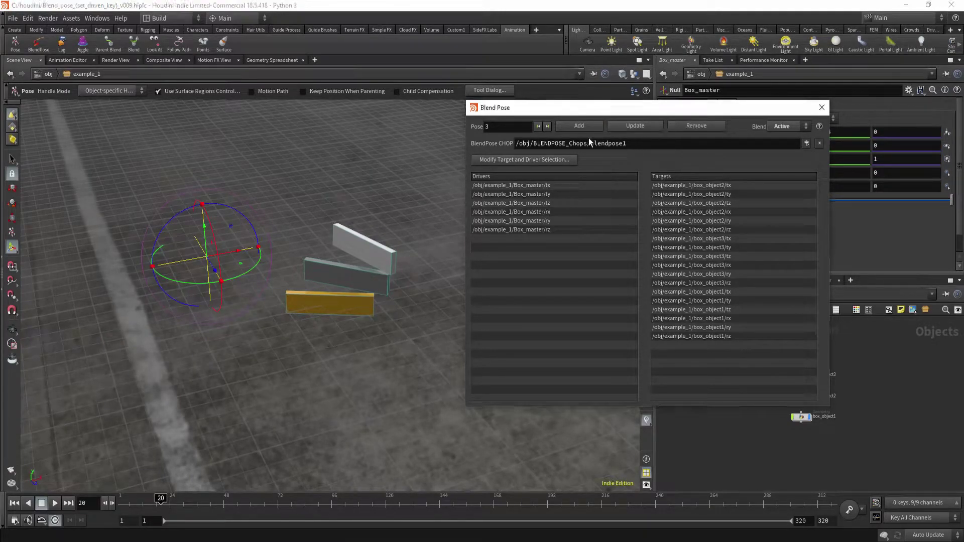
Cycle through poses 1, 2 and 3 to check them, ending on pose 3, and close the dialog
{"action": "left_click", "coordinate": [544, 128]}
{"action": "left_click", "coordinate": [544, 128]}
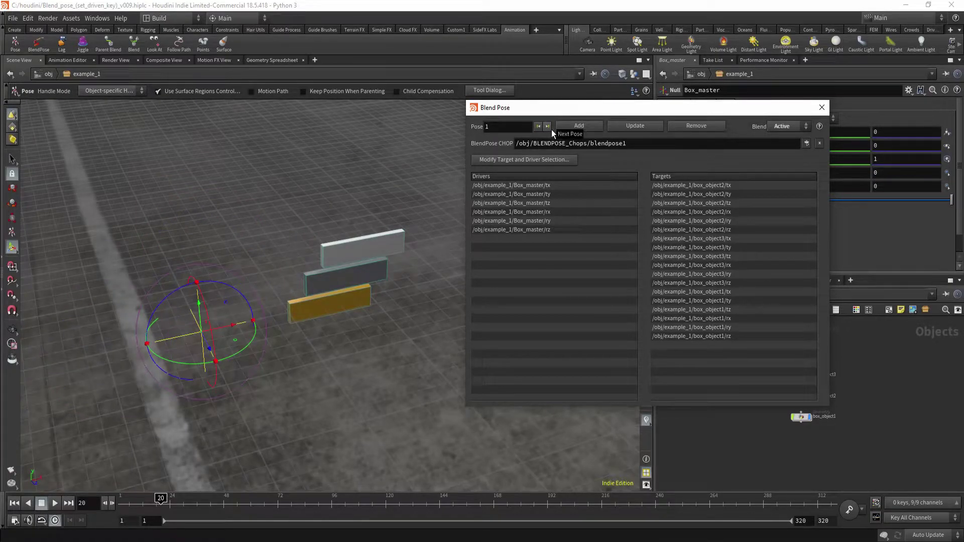
{"action": "left_click", "coordinate": [551, 130]}
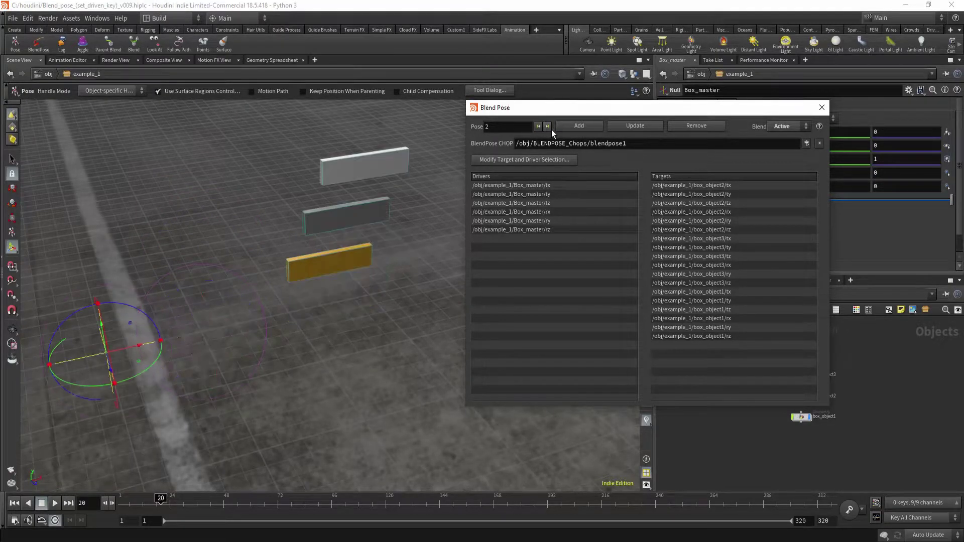
{"action": "left_click", "coordinate": [552, 130]}
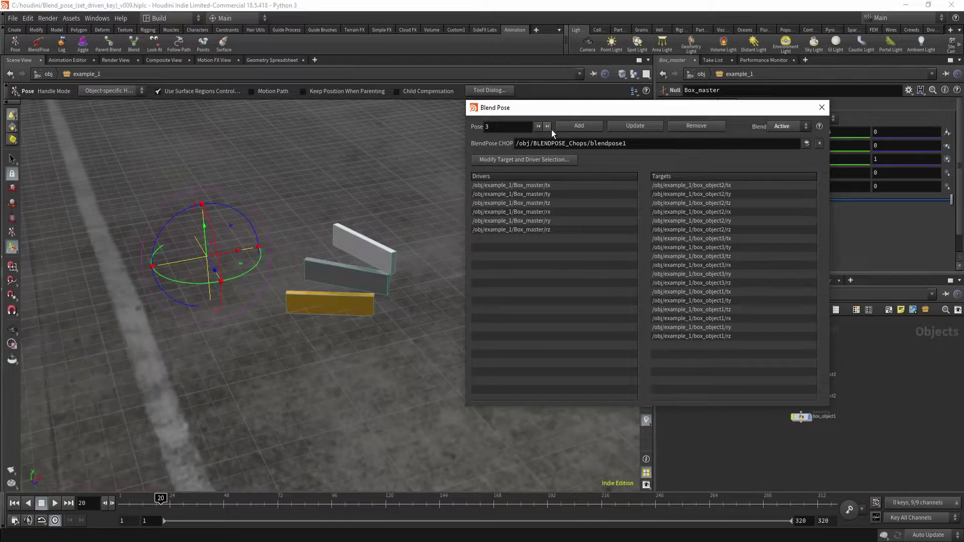
{"action": "left_click", "coordinate": [822, 107]}
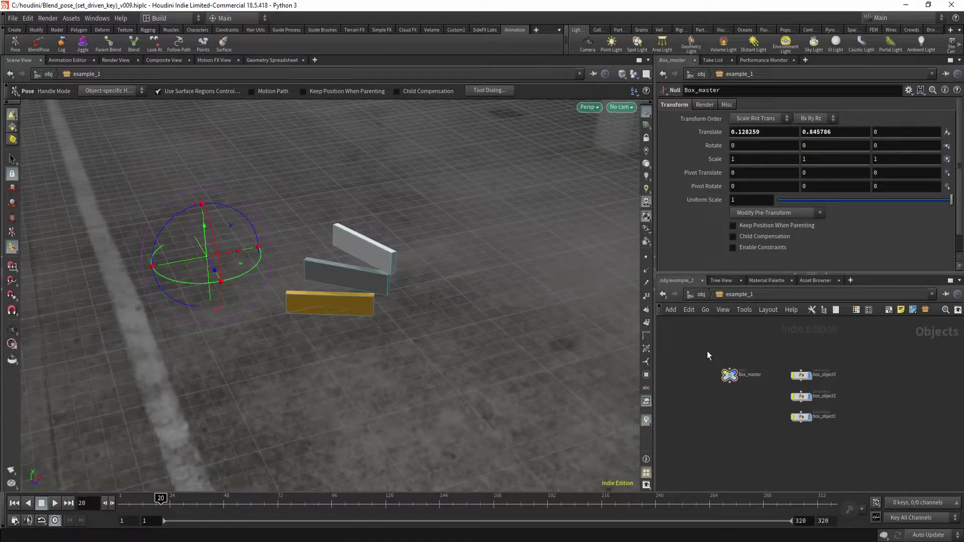
Reopen BlendPose for box_object3, step back from pose 3 to pose 1 and close the dialog
{"action": "left_click", "coordinate": [801, 375]}
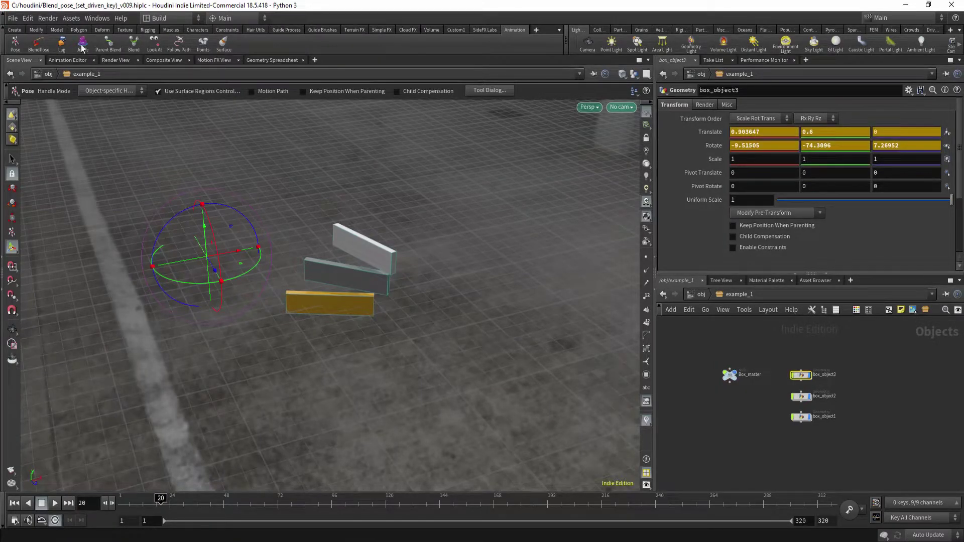
{"action": "left_click", "coordinate": [50, 49]}
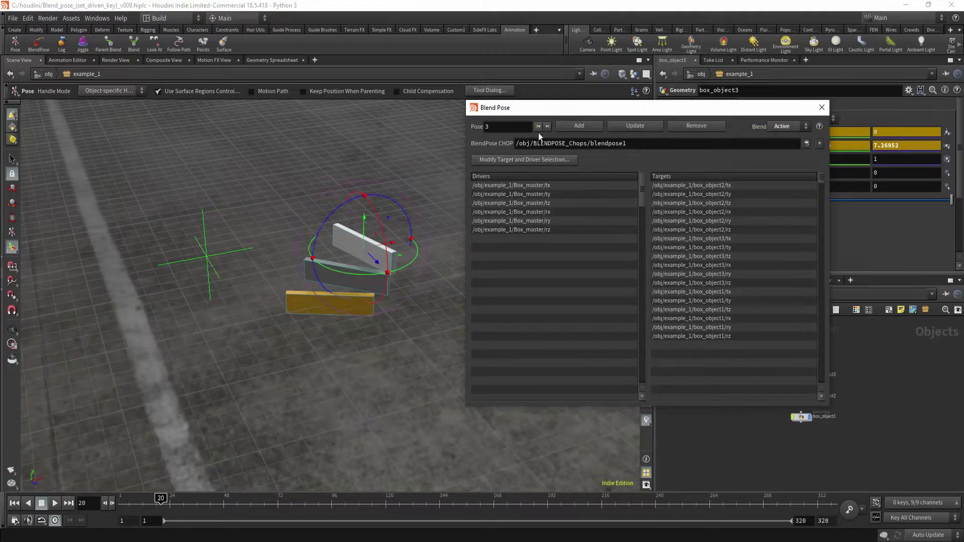
{"action": "left_click", "coordinate": [539, 129]}
{"action": "left_click", "coordinate": [539, 129]}
{"action": "left_click", "coordinate": [822, 107]}
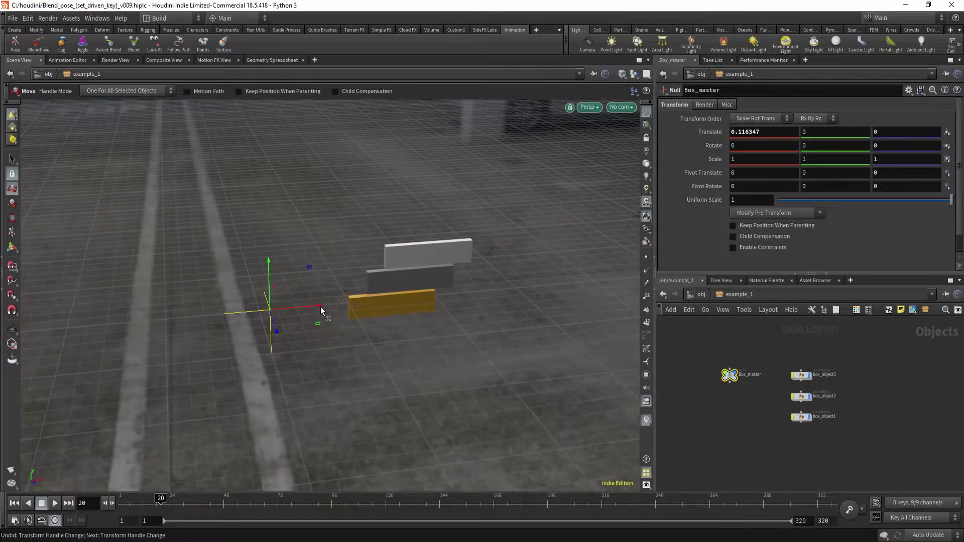
Move Box_master along X to about 0.31 and shift it on its other axes to test the blending
{"action": "mouse_move", "coordinate": [321, 310]}
{"action": "left_mouse_down"}
{"action": "mouse_move", "coordinate": [215, 312]}
{"action": "mouse_move", "coordinate": [333, 306]}
{"action": "mouse_move", "coordinate": [202, 310]}
{"action": "mouse_move", "coordinate": [337, 303]}
{"action": "left_mouse_up"}
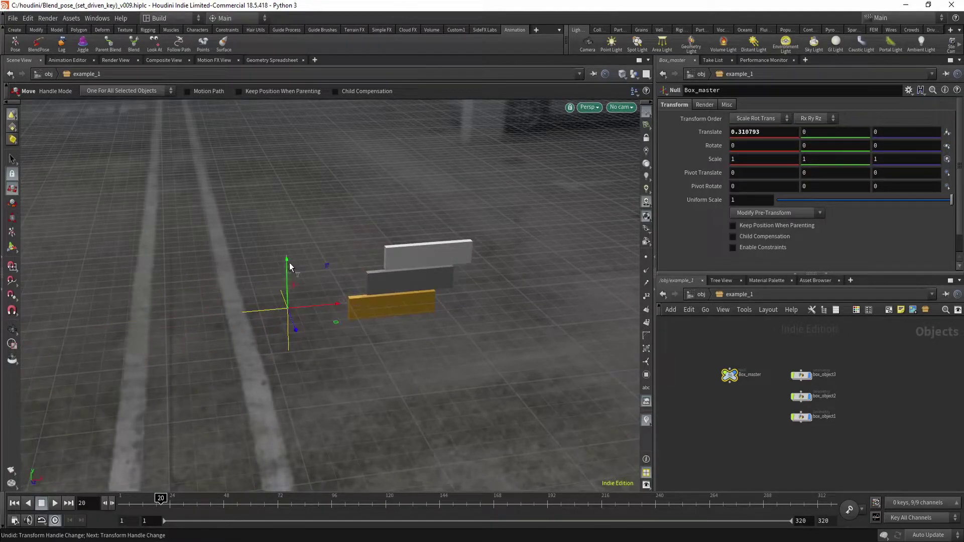
{"action": "left_click_drag", "start_coordinate": [291, 262], "coordinate": [310, 284]}
{"action": "middle_click_drag", "start_coordinate": [310, 284], "coordinate": [330, 285], "text": "alt"}
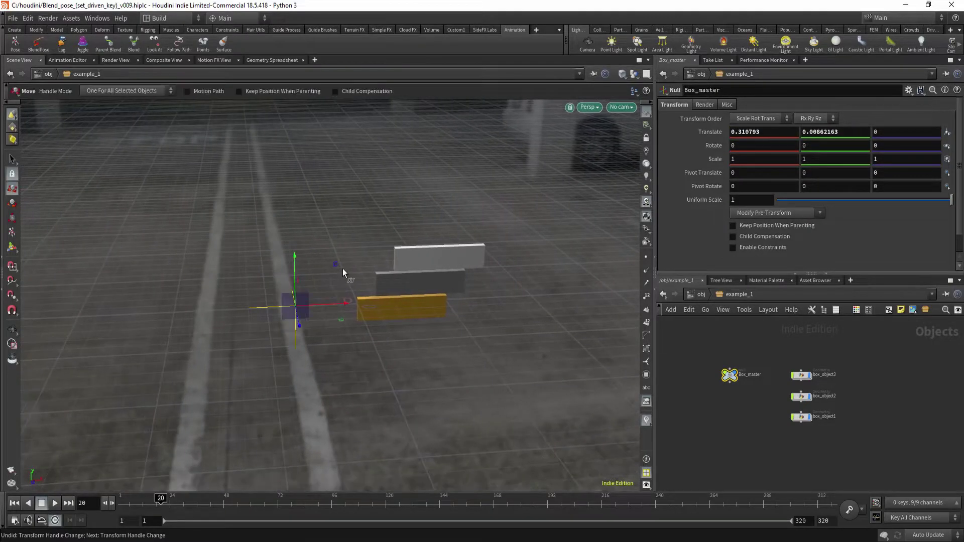
{"action": "mouse_move", "coordinate": [339, 266]}
{"action": "left_mouse_down"}
{"action": "mouse_move", "coordinate": [245, 166]}
{"action": "mouse_move", "coordinate": [339, 251]}
{"action": "mouse_move", "coordinate": [336, 262]}
{"action": "mouse_move", "coordinate": [261, 237]}
{"action": "mouse_move", "coordinate": [228, 195]}
{"action": "mouse_move", "coordinate": [218, 148]}
{"action": "mouse_move", "coordinate": [259, 161]}
{"action": "mouse_move", "coordinate": [290, 187]}
{"action": "mouse_move", "coordinate": [353, 267]}
{"action": "mouse_move", "coordinate": [237, 186]}
{"action": "mouse_move", "coordinate": [258, 181]}
{"action": "mouse_move", "coordinate": [309, 213]}
{"action": "mouse_move", "coordinate": [273, 231]}
{"action": "mouse_move", "coordinate": [294, 197]}
{"action": "mouse_move", "coordinate": [309, 229]}
{"action": "mouse_move", "coordinate": [288, 211]}
{"action": "mouse_move", "coordinate": [306, 197]}
{"action": "mouse_move", "coordinate": [299, 205]}
{"action": "mouse_move", "coordinate": [324, 262]}
{"action": "mouse_move", "coordinate": [349, 278]}
{"action": "mouse_move", "coordinate": [275, 245]}
{"action": "mouse_move", "coordinate": [271, 193]}
{"action": "mouse_move", "coordinate": [283, 172]}
{"action": "mouse_move", "coordinate": [248, 172]}
{"action": "mouse_move", "coordinate": [336, 269]}
{"action": "mouse_move", "coordinate": [263, 240]}
{"action": "mouse_move", "coordinate": [228, 179]}
{"action": "mouse_move", "coordinate": [269, 143]}
{"action": "mouse_move", "coordinate": [326, 208]}
{"action": "mouse_move", "coordinate": [346, 265]}
{"action": "left_mouse_up"}
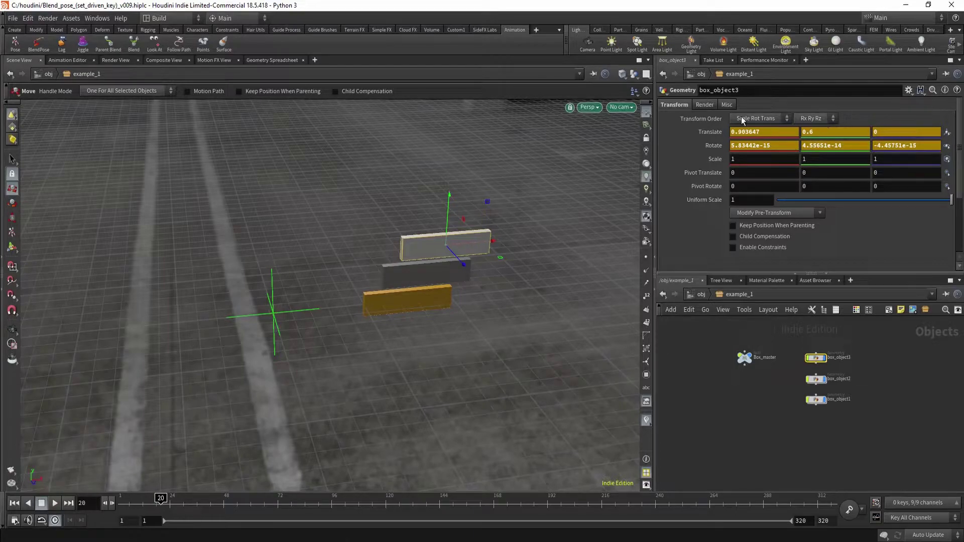
Go up to the obj level and delete the BLENDPOSE_Chops network
{"action": "key", "text": "Escape"}
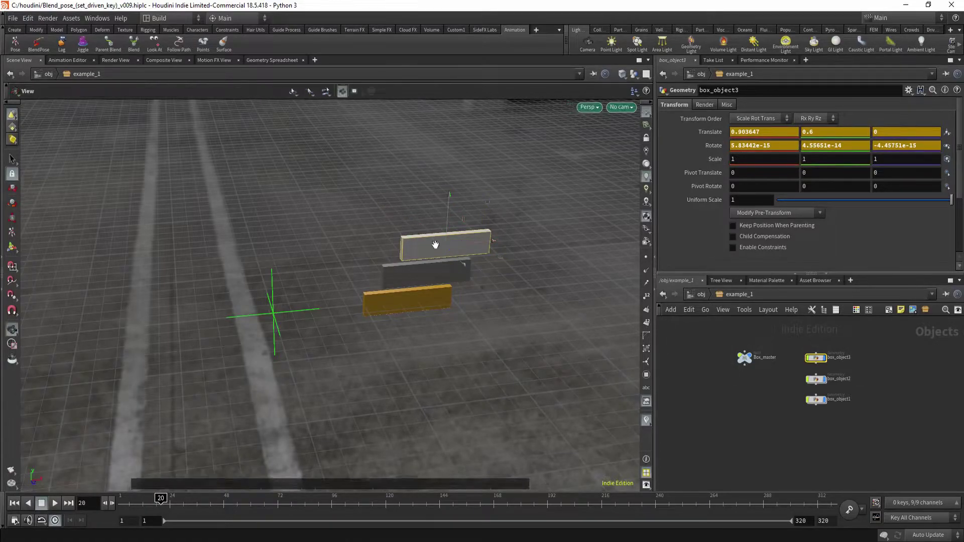
{"action": "mouse_move", "coordinate": [442, 248]}
{"action": "left_mouse_down"}
{"action": "mouse_move", "coordinate": [409, 268]}
{"action": "mouse_move", "coordinate": [449, 247]}
{"action": "left_mouse_up"}
{"action": "key", "text": "t"}
{"action": "middle_click_drag", "start_coordinate": [765, 404], "coordinate": [758, 406]}
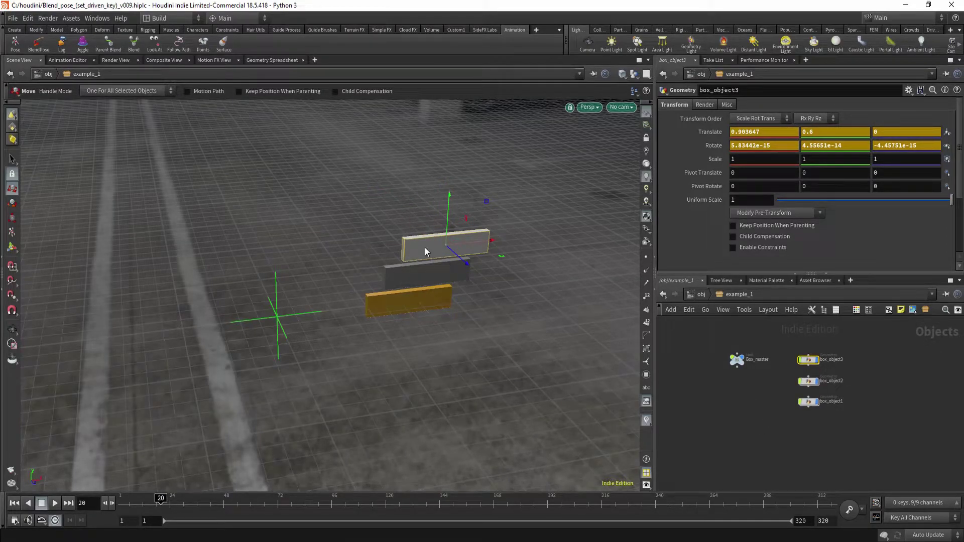
{"action": "left_click", "coordinate": [690, 297]}
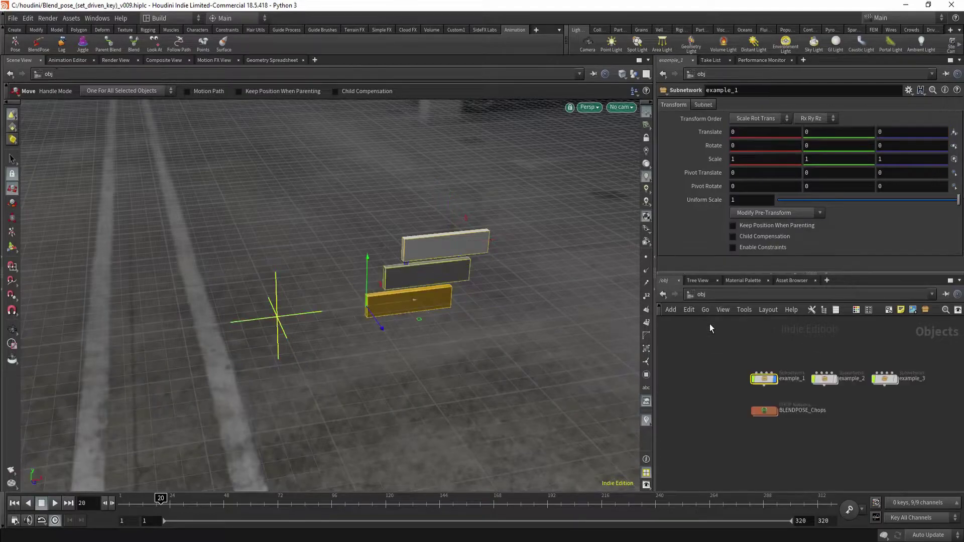
{"action": "left_click_drag", "start_coordinate": [752, 411], "coordinate": [810, 439]}
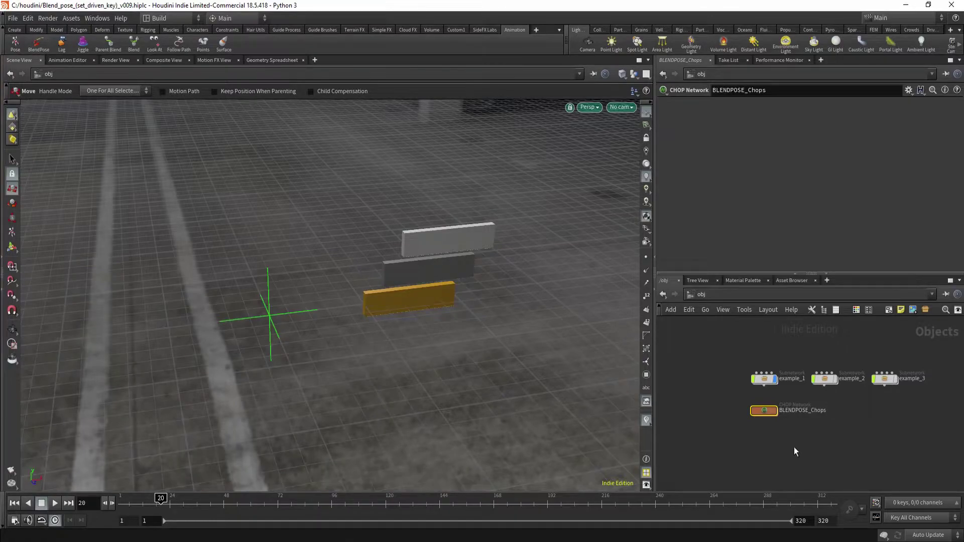
{"action": "left_click_drag", "start_coordinate": [737, 410], "coordinate": [799, 441]}
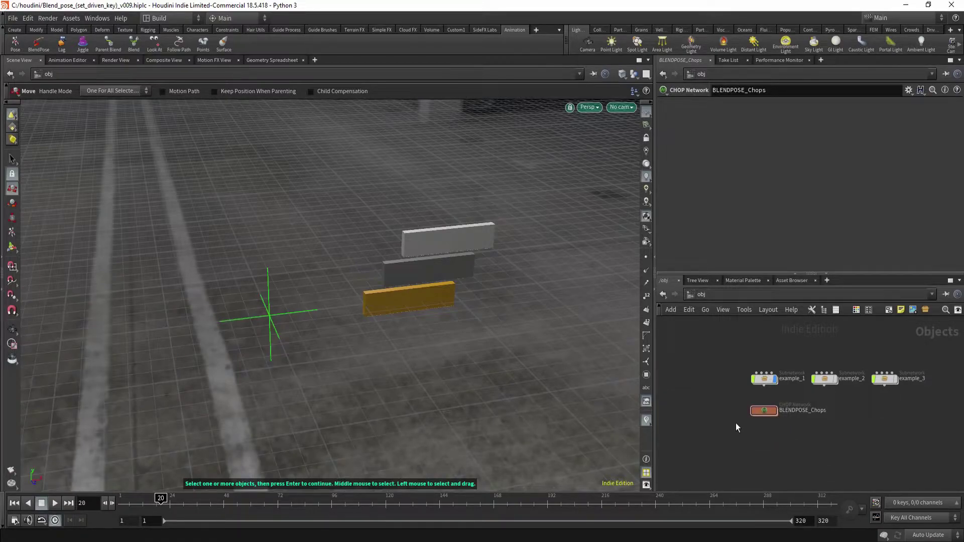
{"action": "left_click_drag", "start_coordinate": [746, 390], "coordinate": [820, 444]}
{"action": "key", "text": "Delete"}
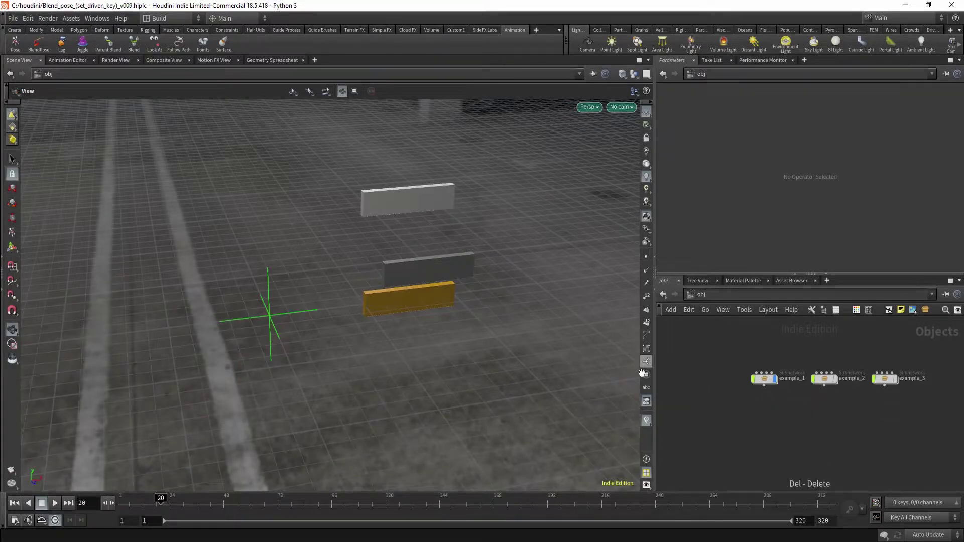
Enter example_1 and reset box_object3's Translate and Rotate values to 0
{"action": "double_click", "coordinate": [764, 378]}
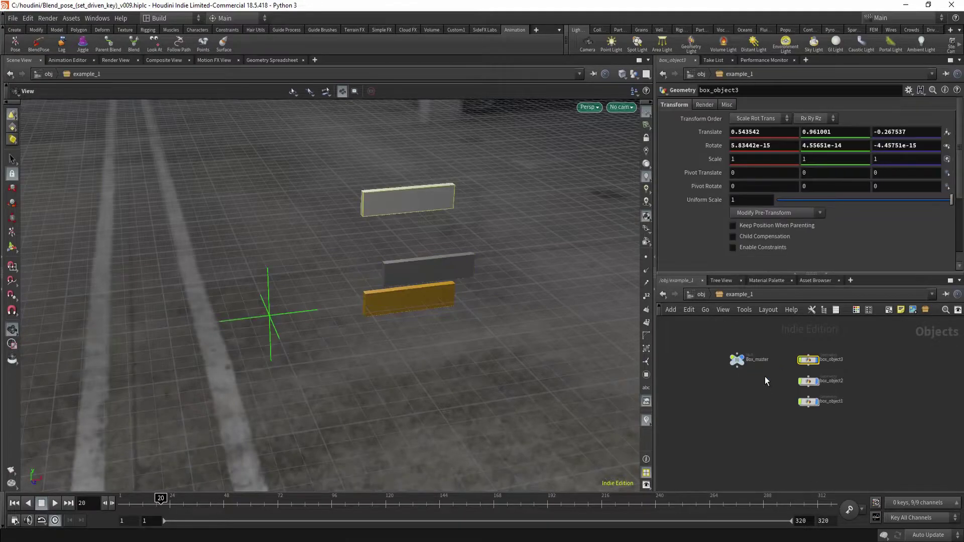
{"action": "middle_click_drag", "start_coordinate": [764, 376], "coordinate": [752, 384]}
{"action": "left_click_drag", "start_coordinate": [437, 265], "coordinate": [414, 251]}
{"action": "right_click_drag", "start_coordinate": [413, 252], "coordinate": [439, 284]}
{"action": "left_click_drag", "start_coordinate": [417, 231], "coordinate": [452, 360]}
{"action": "middle_click", "coordinate": [712, 134], "text": "ctrl"}
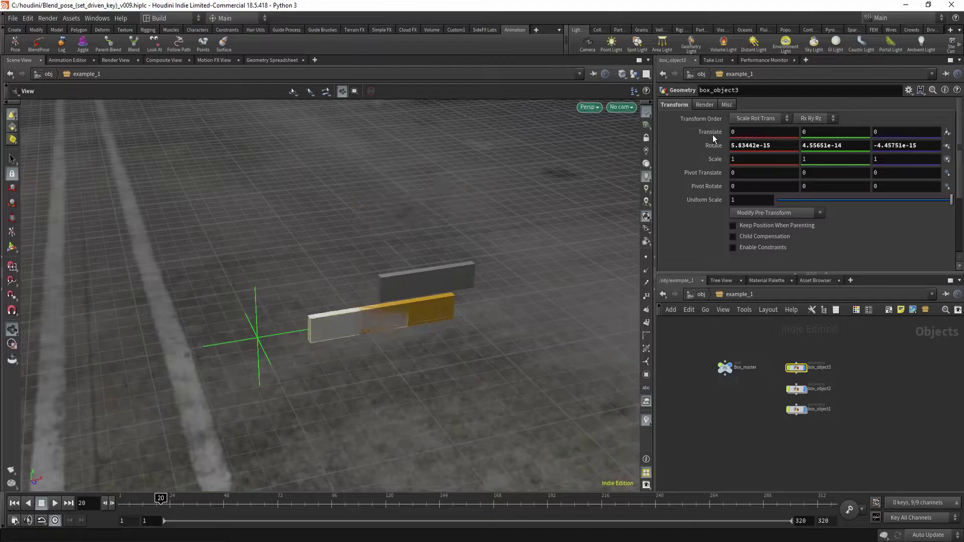
{"action": "middle_click", "coordinate": [715, 143], "text": "ctrl"}
{"action": "left_click", "coordinate": [771, 214]}
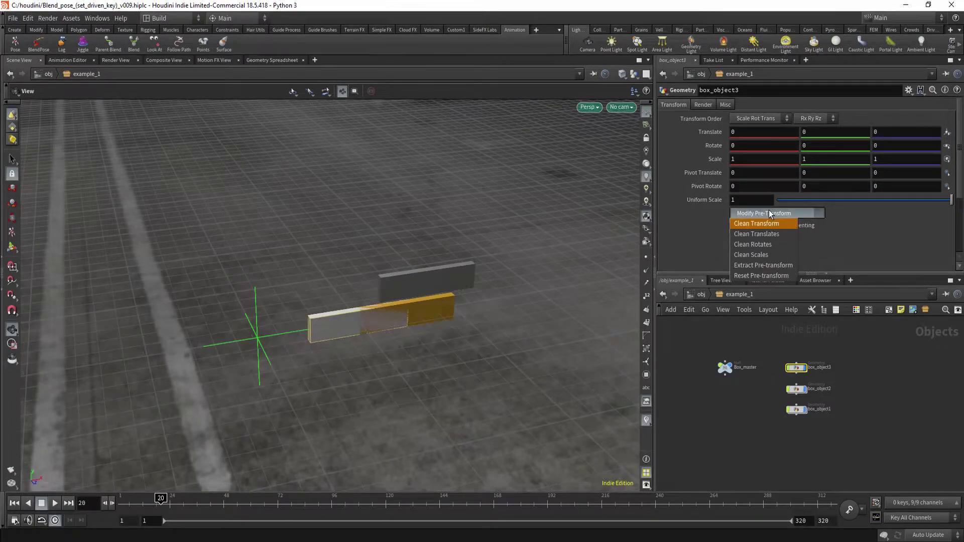
{"action": "left_click", "coordinate": [830, 420]}
Reset the Translate and Rotate values of box_object1 and box_object2 to 0
{"action": "left_click_drag", "start_coordinate": [818, 336], "coordinate": [830, 422]}
{"action": "middle_click", "coordinate": [719, 134], "text": "ctrl"}
{"action": "middle_click", "coordinate": [717, 145], "text": "ctrl"}
Select box_object3 and raise it above the other boxes to a Y translate of about 0.39
{"action": "left_click_drag", "start_coordinate": [477, 341], "coordinate": [522, 334]}
{"action": "left_click_drag", "start_coordinate": [785, 349], "coordinate": [816, 382]}
{"action": "key", "text": "t"}
{"action": "left_click_drag", "start_coordinate": [380, 267], "coordinate": [422, 236]}
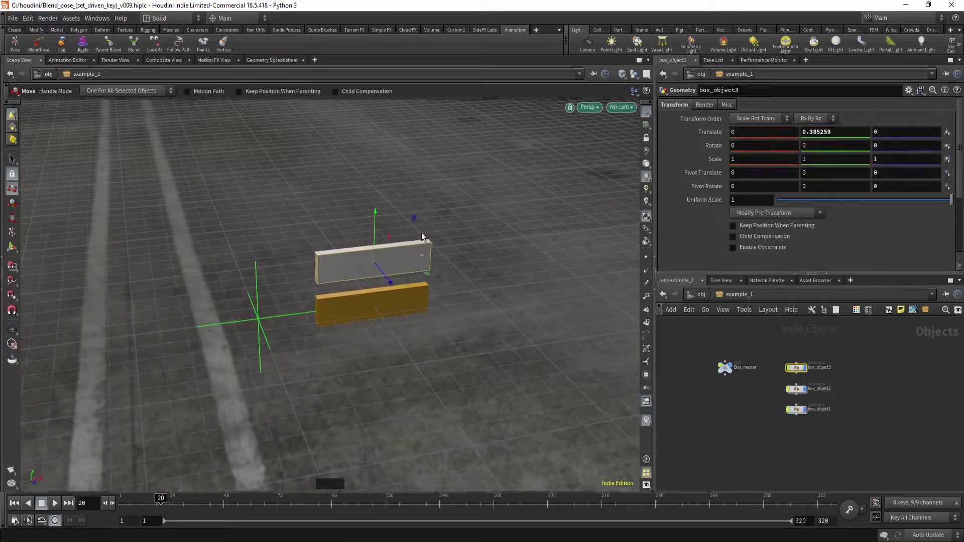
Select box_object1 and move it upward, undoing the extra trial move made after the first one
{"action": "left_click", "coordinate": [796, 409]}
{"action": "left_click_drag", "start_coordinate": [381, 265], "coordinate": [386, 170]}
{"action": "key", "text": "Escape"}
{"action": "left_click_drag", "start_coordinate": [398, 269], "coordinate": [392, 241]}
{"action": "key", "text": "t"}
{"action": "mouse_move", "coordinate": [414, 192]}
{"action": "left_mouse_down"}
{"action": "mouse_move", "coordinate": [354, 188]}
{"action": "mouse_move", "coordinate": [433, 189]}
{"action": "left_mouse_up"}
{"action": "key", "text": "ctrl+z"}
{"action": "key", "text": "Escape"}
{"action": "middle_click_drag", "start_coordinate": [399, 325], "coordinate": [399, 343]}
{"action": "key", "text": "t"}
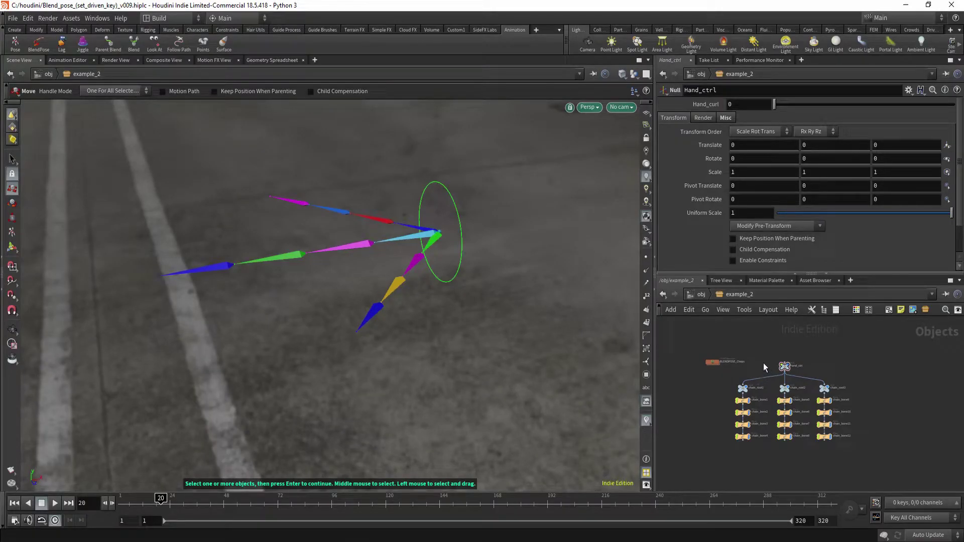
In example_2, return Hand_ctrl's Hand_curl to 0 and delete the BLENDPOSE_Chops network
{"action": "left_click_drag", "start_coordinate": [778, 108], "coordinate": [722, 116]}
{"action": "left_click_drag", "start_coordinate": [734, 376], "coordinate": [733, 375]}
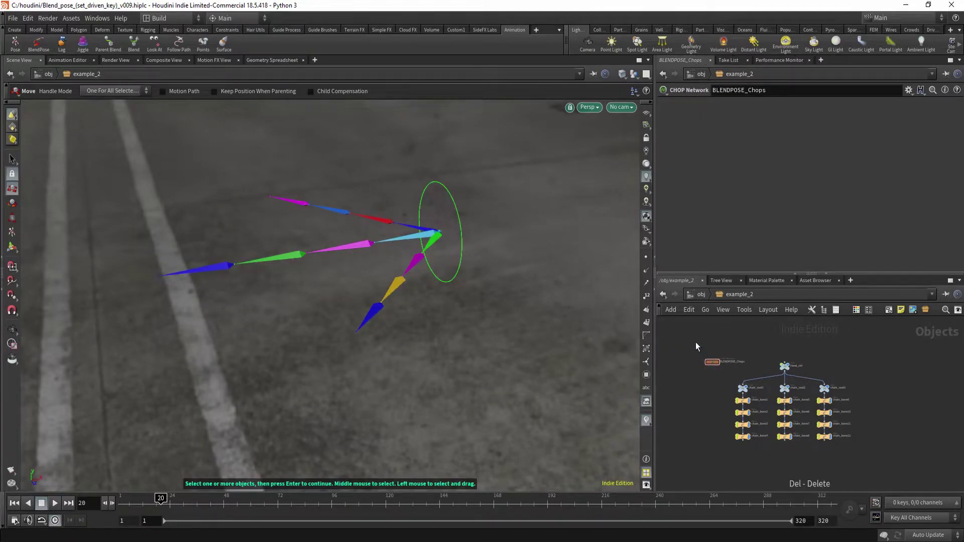
{"action": "key", "text": "Escape"}
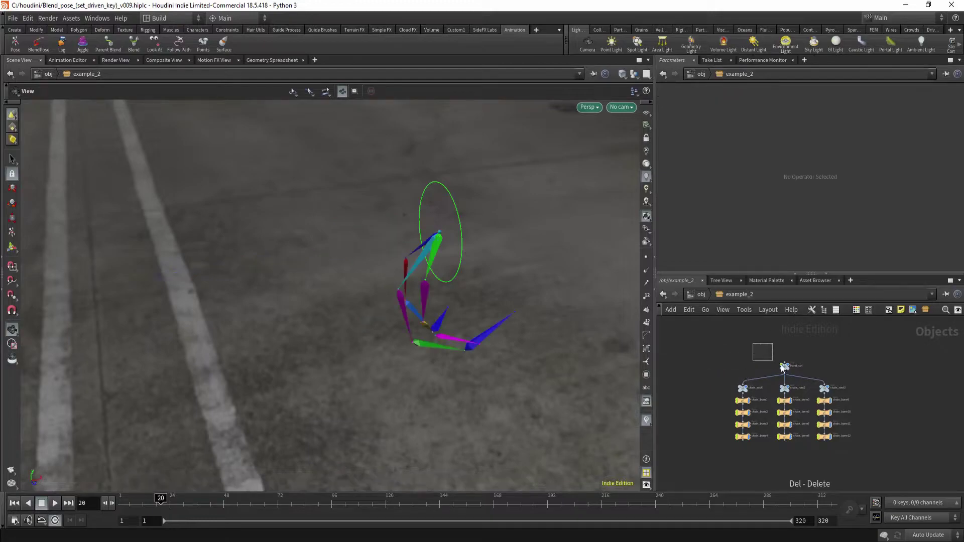
Open the parameter interface editor for Hand_ctrl and copy the label text of its Hand_curl parameter
{"action": "left_click", "coordinate": [797, 370]}
{"action": "right_click", "coordinate": [742, 107]}
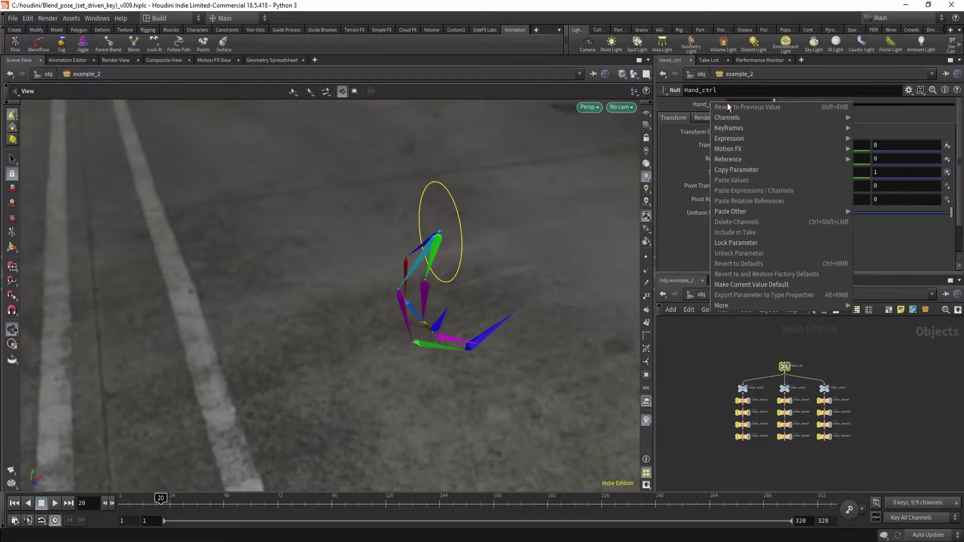
{"action": "left_click", "coordinate": [909, 91]}
{"action": "left_click", "coordinate": [909, 91]}
{"action": "left_click", "coordinate": [854, 97]}
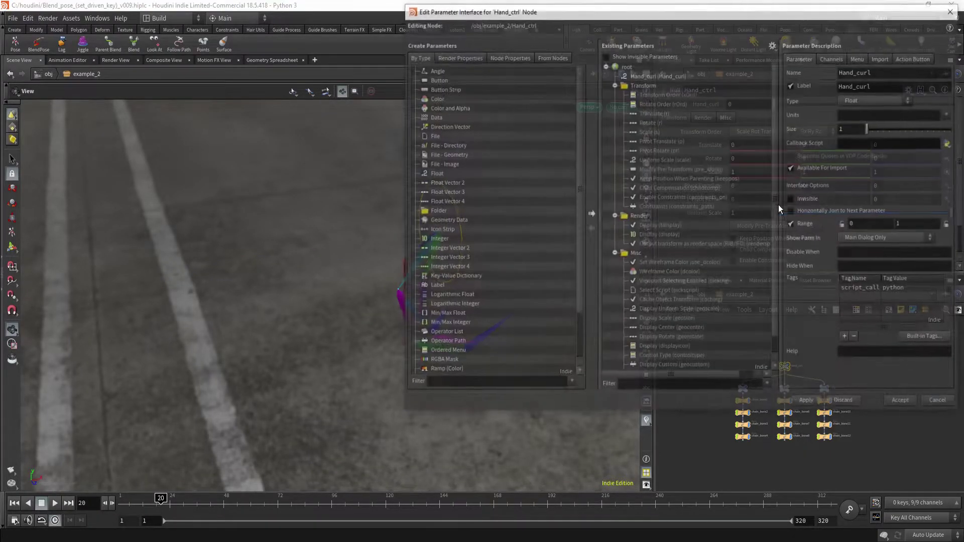
{"action": "double_click", "coordinate": [644, 76]}
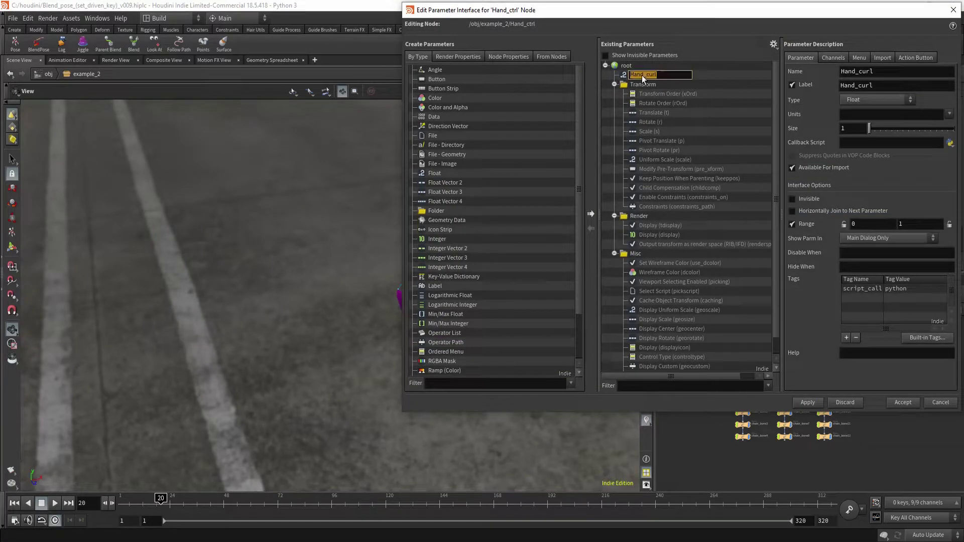
{"action": "left_click", "coordinate": [715, 83]}
{"action": "left_click", "coordinate": [720, 76]}
{"action": "double_click", "coordinate": [888, 86]}
{"action": "key", "text": "ctrl+c"}
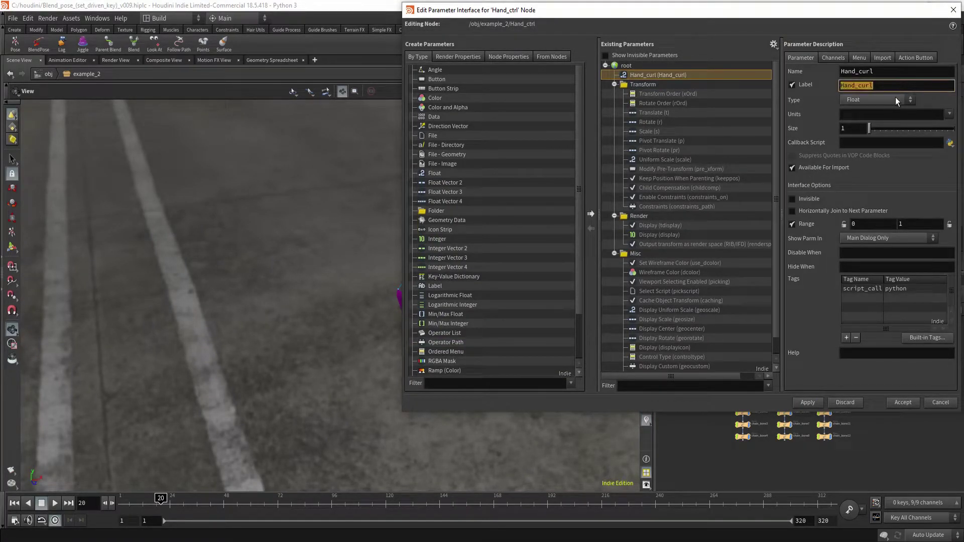
Delete the Hand_curl parameter from Hand_ctrl's existing parameters and accept the change
{"action": "left_click", "coordinate": [707, 86]}
{"action": "left_click", "coordinate": [706, 77]}
{"action": "key", "text": "Delete"}
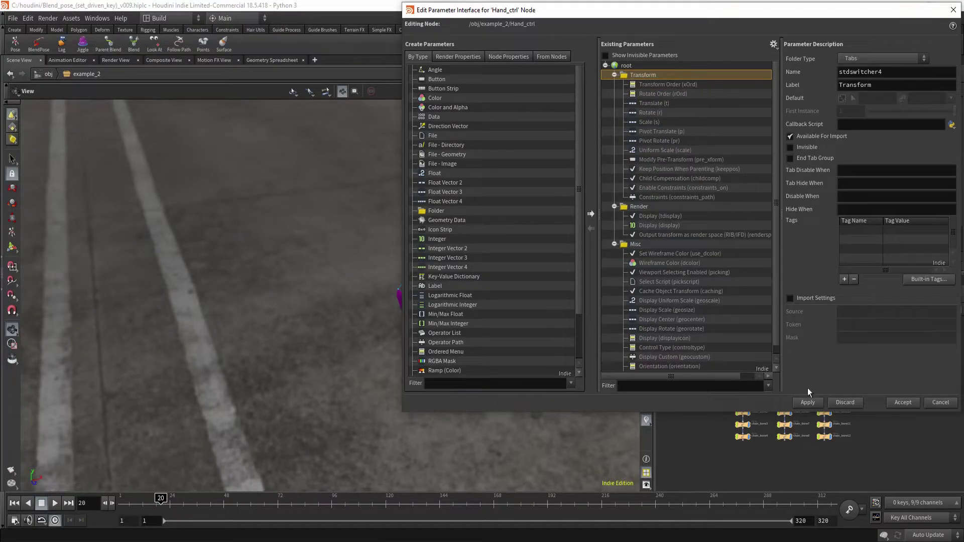
{"action": "left_click", "coordinate": [903, 402]}
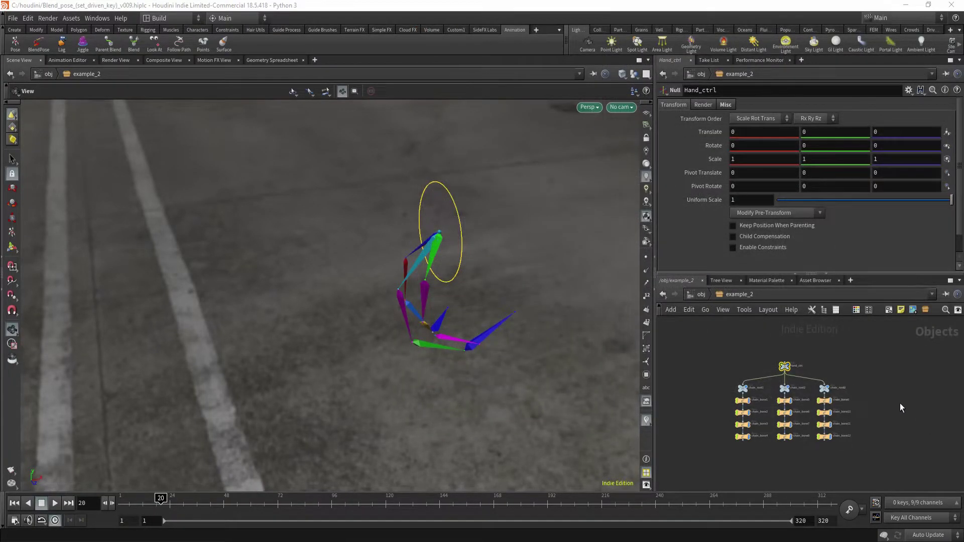
Select all twelve chain bones and reset their Rotate values to 0 so the fingers straighten
{"action": "left_click_drag", "start_coordinate": [721, 398], "coordinate": [867, 465]}
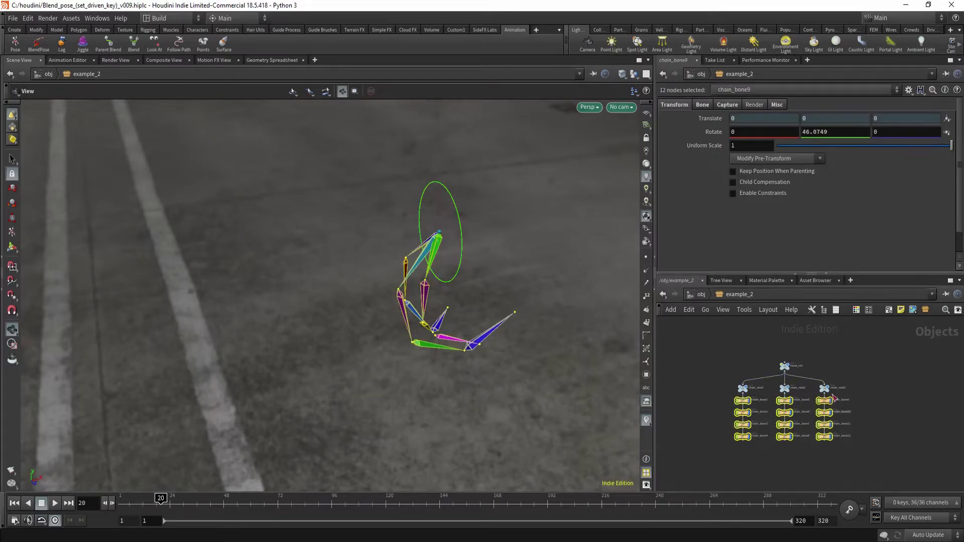
{"action": "middle_click", "coordinate": [714, 132], "text": "ctrl"}
{"action": "left_click", "coordinate": [875, 405]}
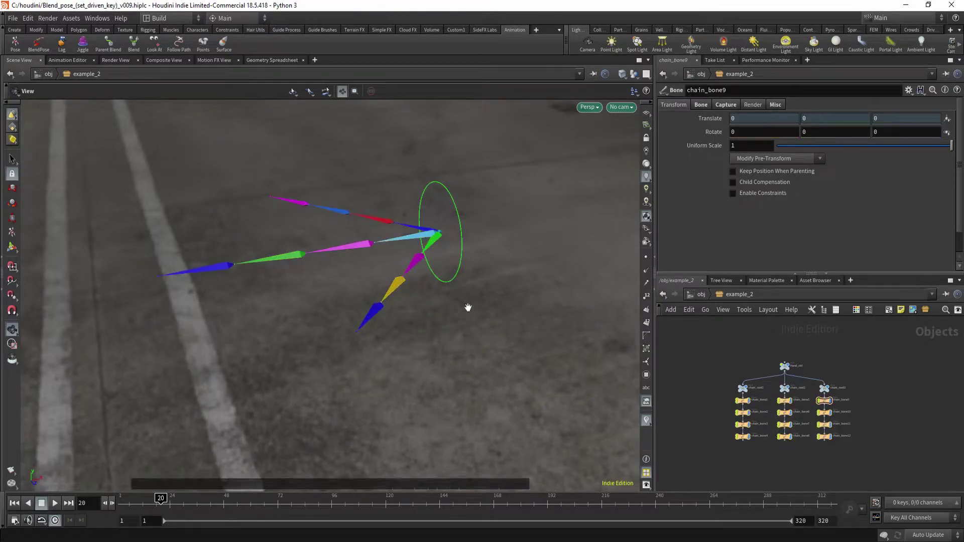
{"action": "middle_click_drag", "start_coordinate": [477, 306], "coordinate": [494, 330]}
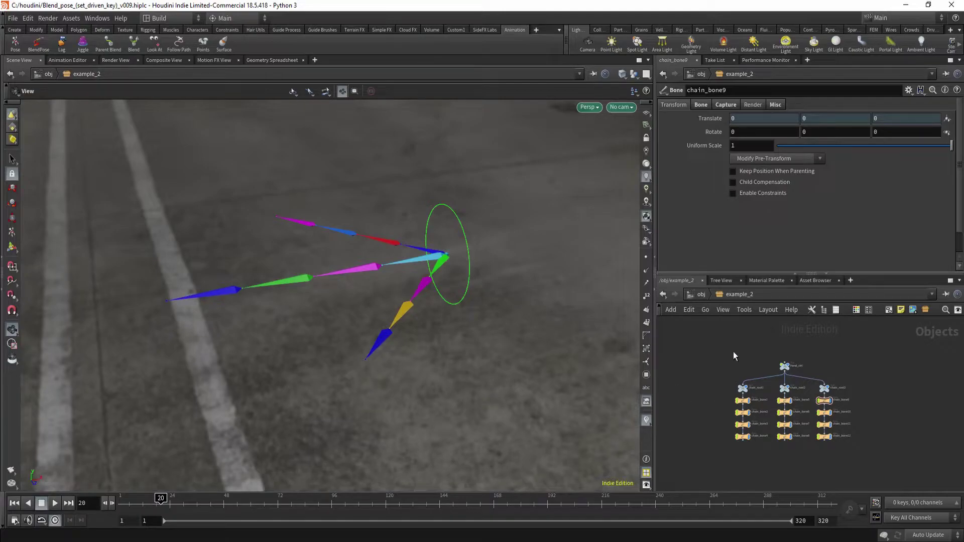
Add a Float parameter to Hand_ctrl above the Transform folder, with both name and label set to Hand_curl
{"action": "left_click_drag", "start_coordinate": [732, 353], "coordinate": [804, 382]}
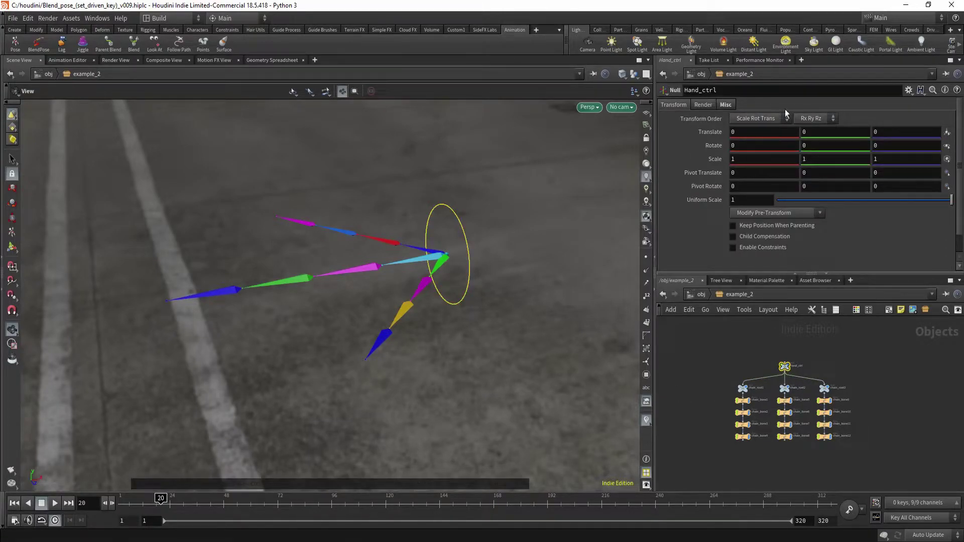
{"action": "left_click", "coordinate": [909, 89]}
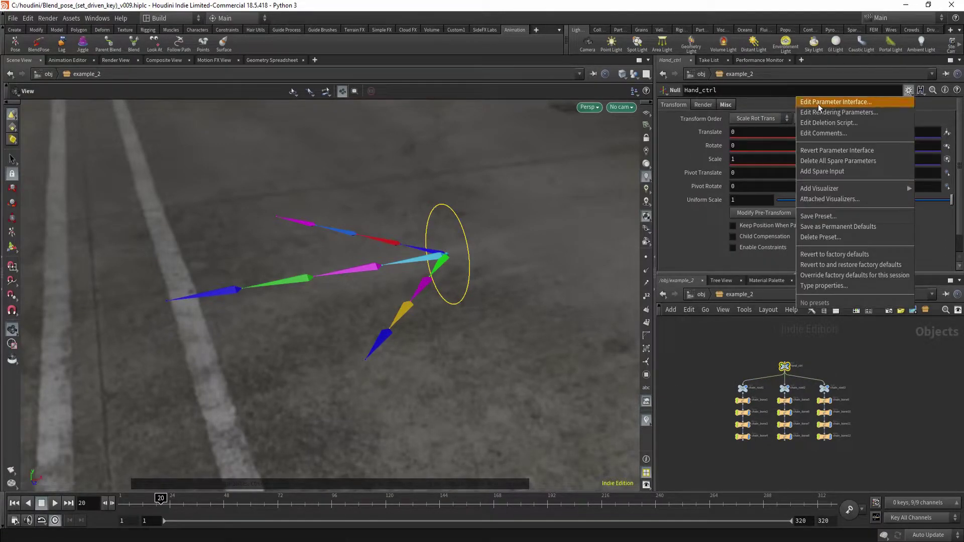
{"action": "left_click", "coordinate": [831, 103]}
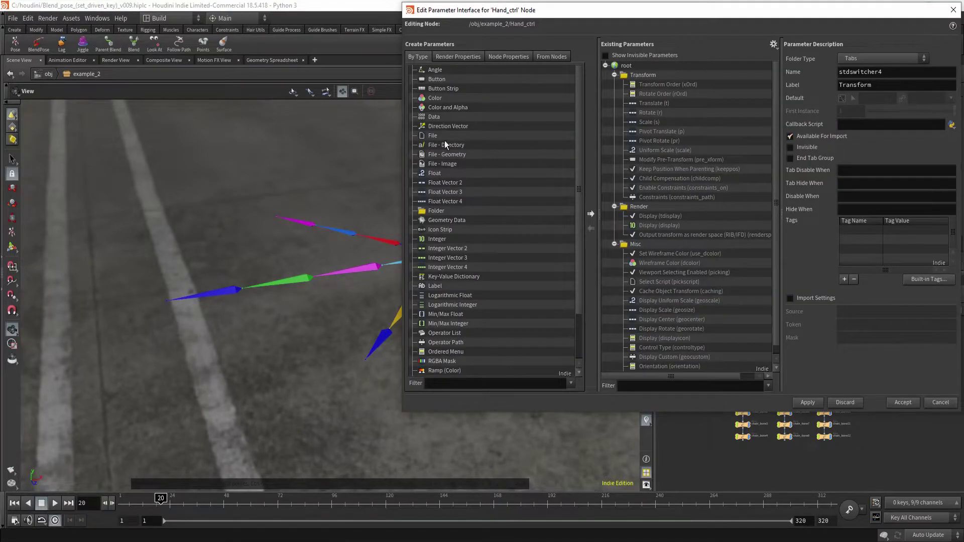
{"action": "left_click_drag", "start_coordinate": [436, 177], "coordinate": [622, 74]}
{"action": "double_click", "coordinate": [884, 90]}
{"action": "type", "text": "Hand_curl"}
{"action": "key", "text": "Return"}
{"action": "double_click", "coordinate": [905, 73]}
{"action": "key", "text": "ctrl+v"}
{"action": "key", "text": "Return"}
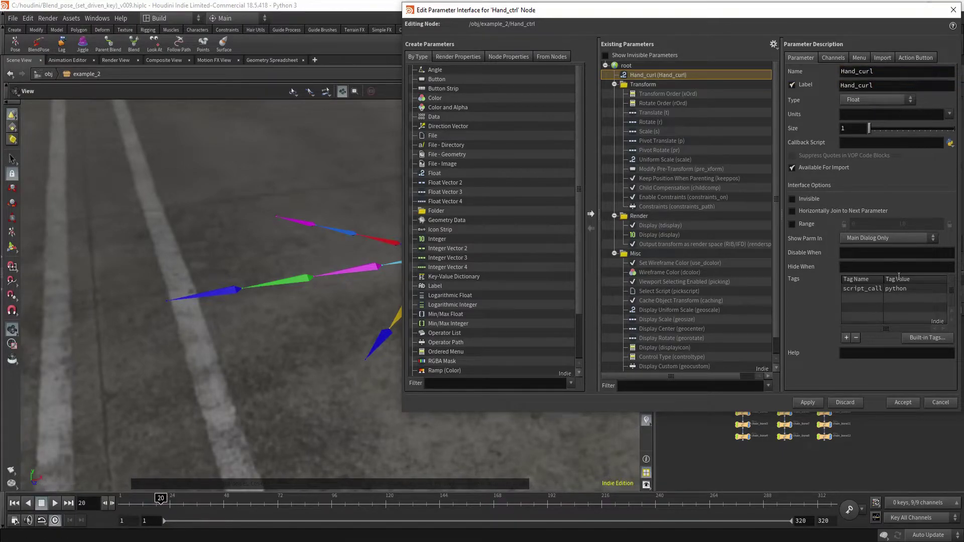
Enable the Hand_curl parameter's range, set it from 0 to 1, and apply and accept the interface changes
{"action": "left_click", "coordinate": [792, 223]}
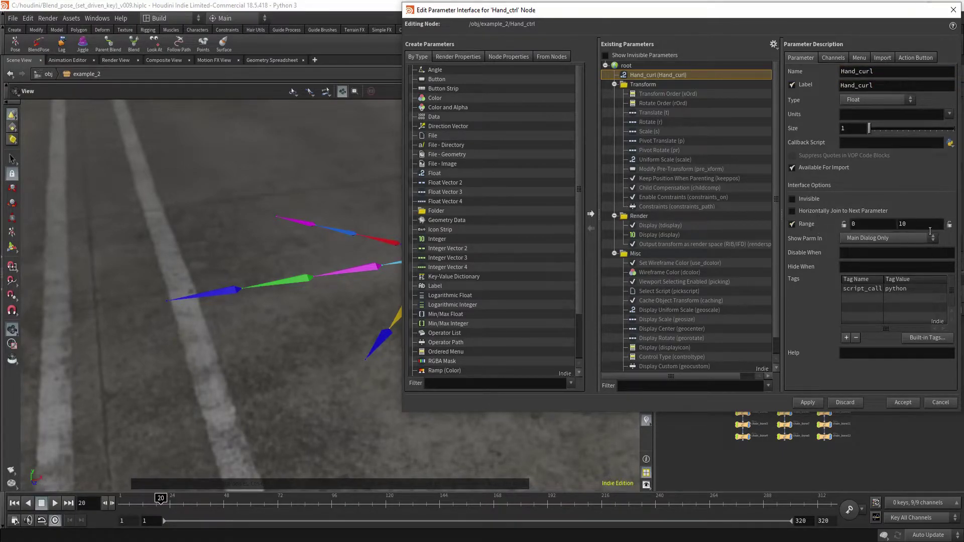
{"action": "double_click", "coordinate": [930, 226]}
{"action": "type", "text": "1"}
{"action": "key", "text": "Return"}
{"action": "left_click", "coordinate": [806, 403]}
{"action": "left_click", "coordinate": [910, 401]}
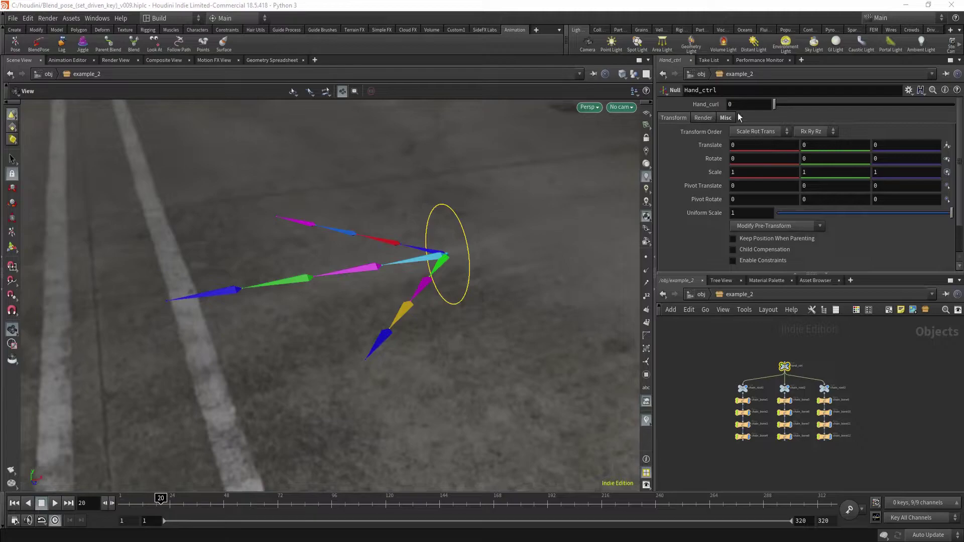
Try Hand_ctrl's Hand_curl slider, returning it to 0, and check the selection of the twelve chain bones
{"action": "left_click_drag", "start_coordinate": [782, 105], "coordinate": [701, 114]}
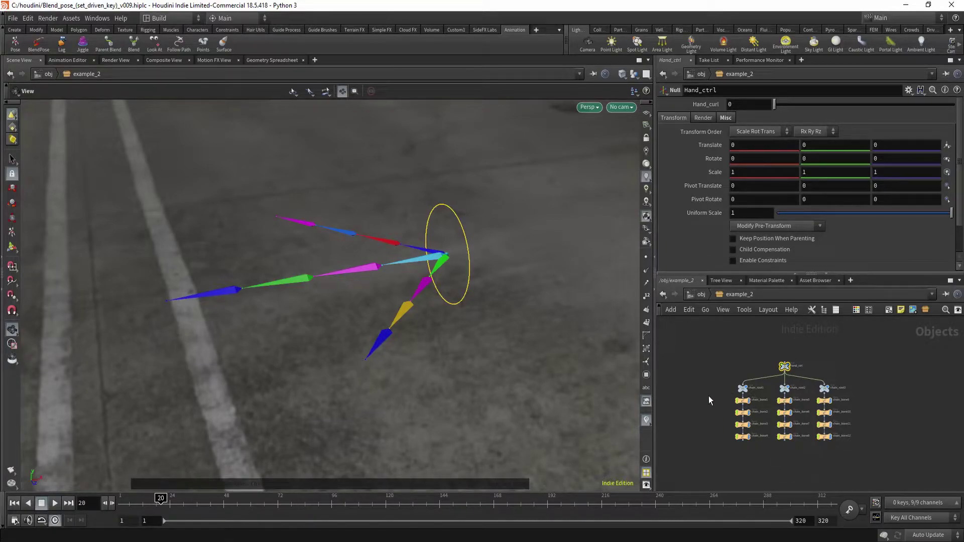
{"action": "left_click_drag", "start_coordinate": [709, 396], "coordinate": [876, 454]}
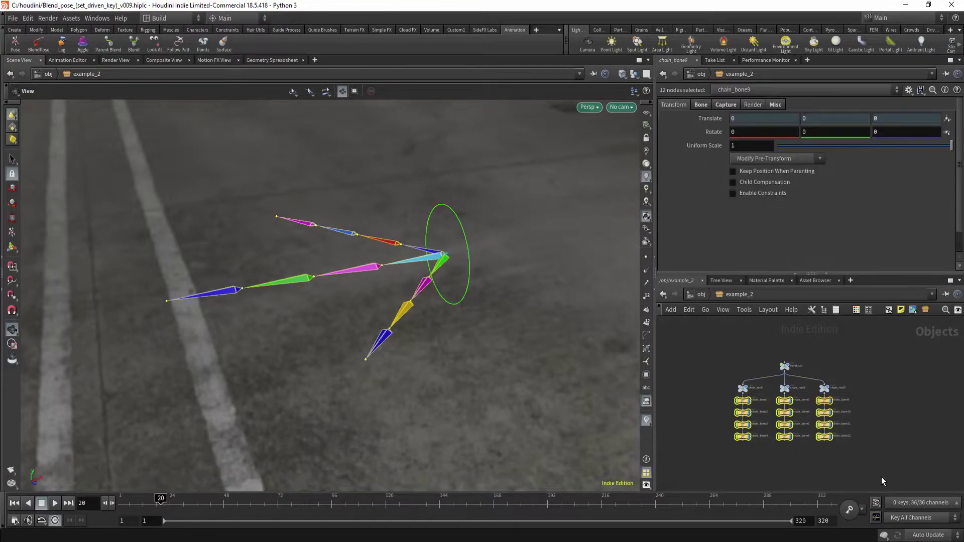
{"action": "left_click", "coordinate": [709, 420]}
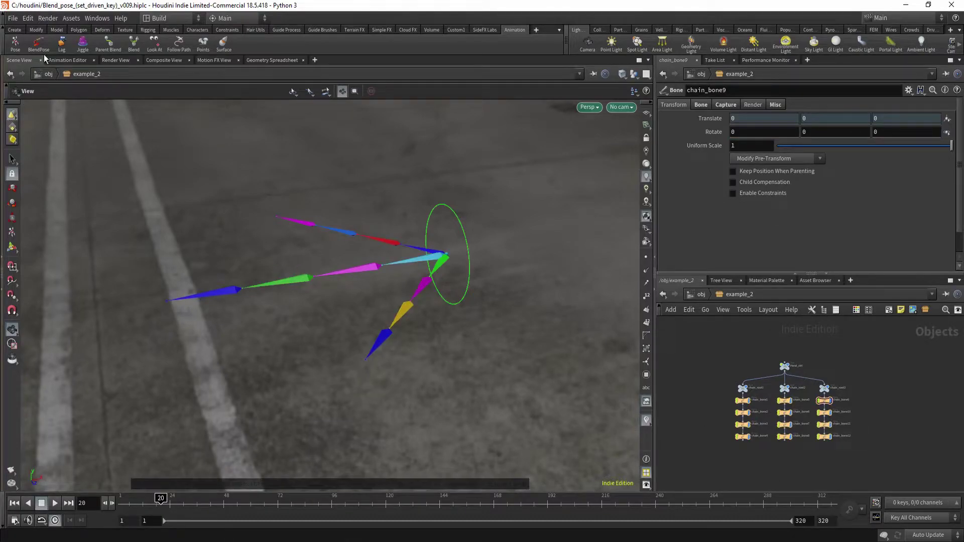
Create a BlendPose with the twelve chain bones as target objects and Hand_ctrl as the driver object
{"action": "left_click", "coordinate": [36, 43]}
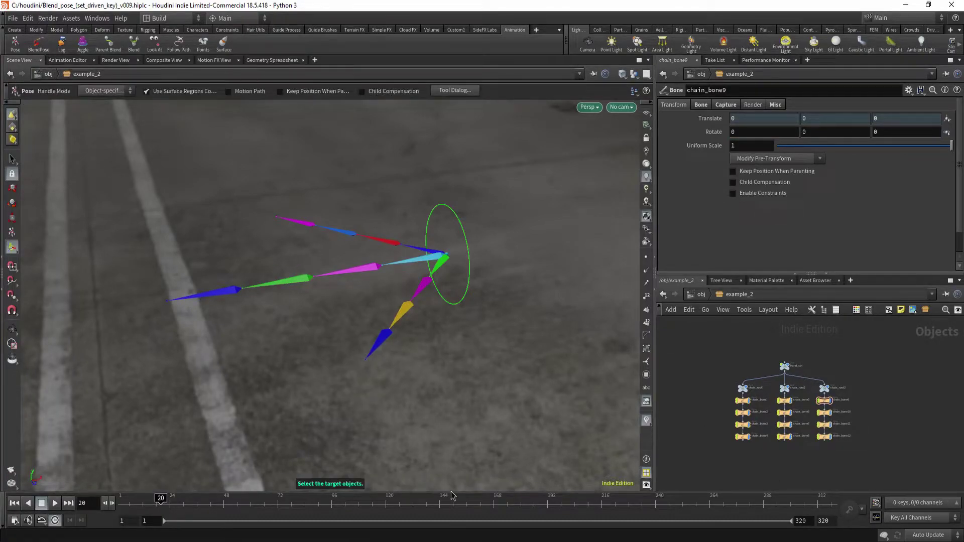
{"action": "left_click_drag", "start_coordinate": [702, 454], "coordinate": [896, 400]}
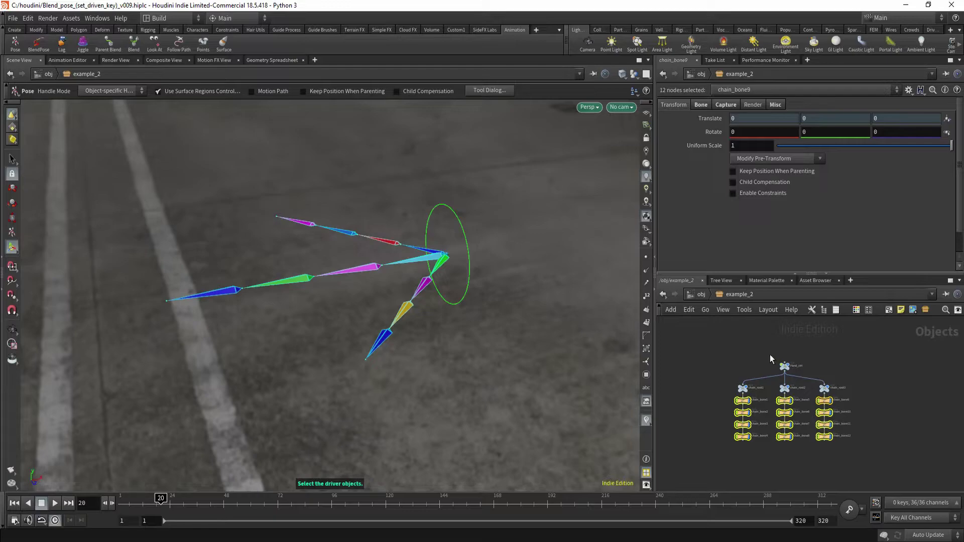
{"action": "left_click", "coordinate": [784, 366]}
{"action": "key", "text": "Return"}
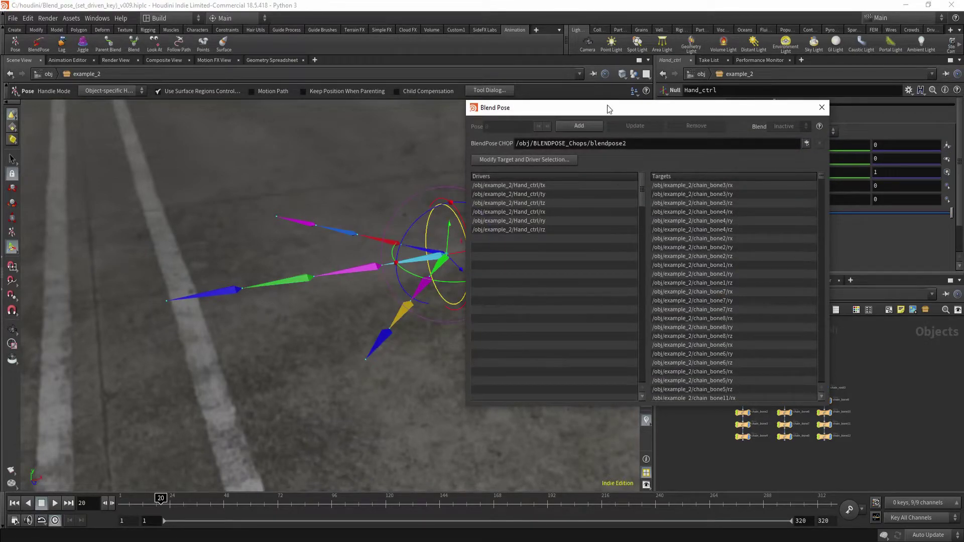
Open the BlendPose driver and target selection, enlarge its window, and look through Hand_ctrl's driver channels
{"action": "left_click_drag", "start_coordinate": [609, 110], "coordinate": [667, 118]}
{"action": "left_click", "coordinate": [605, 170]}
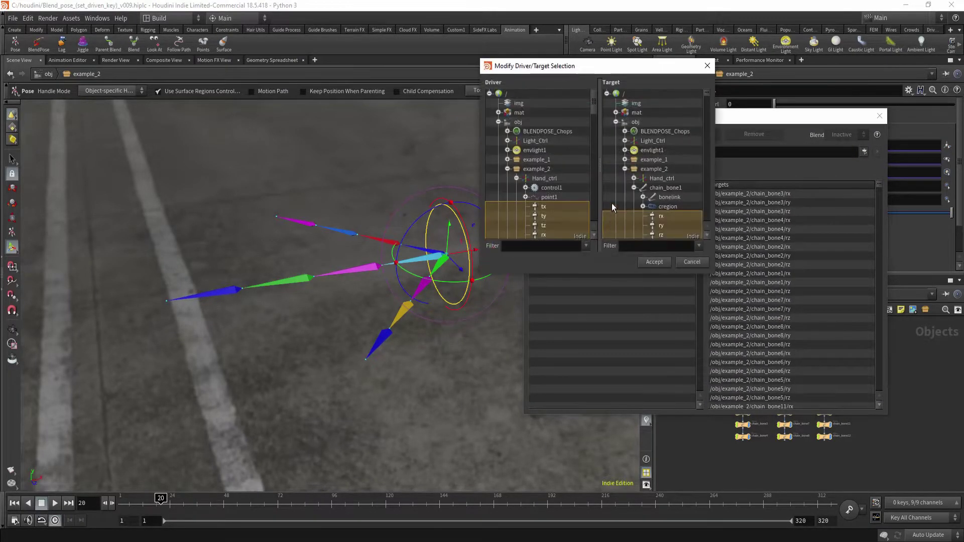
{"action": "left_click_drag", "start_coordinate": [555, 65], "coordinate": [295, 106]}
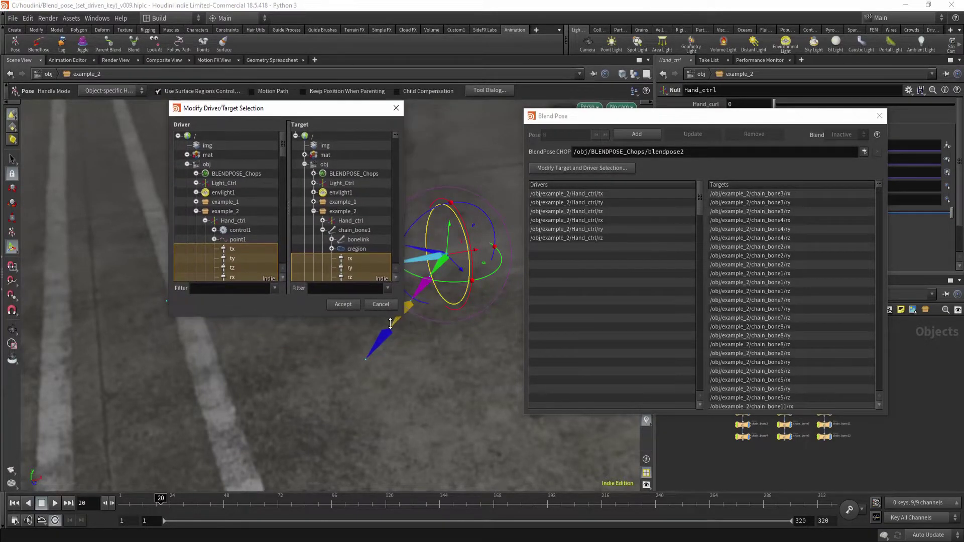
{"action": "left_click_drag", "start_coordinate": [404, 323], "coordinate": [701, 465]}
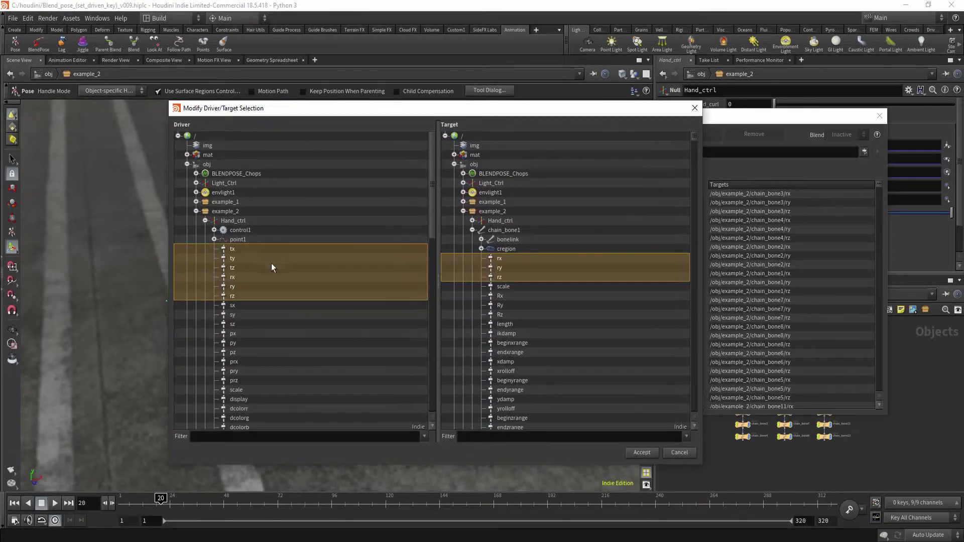
{"action": "scroll", "coordinate": [272, 269], "scroll_direction": "down", "scroll_amount": 2}
{"action": "scroll", "coordinate": [255, 226], "scroll_direction": "down", "scroll_amount": 8}
{"action": "scroll", "coordinate": [256, 234], "scroll_direction": "up", "scroll_amount": 8}
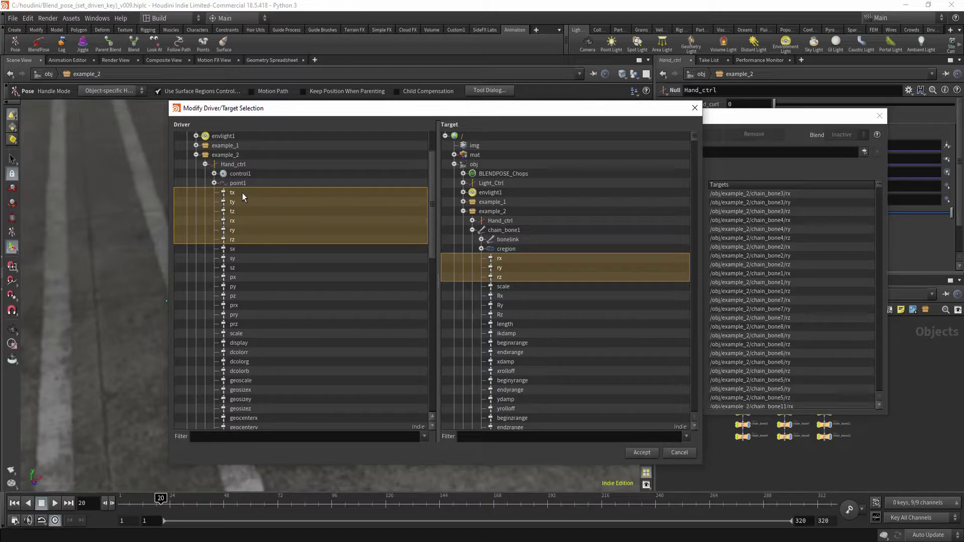
{"action": "scroll", "coordinate": [282, 345], "scroll_direction": "down", "scroll_amount": 3}
{"action": "scroll", "coordinate": [288, 314], "scroll_direction": "up", "scroll_amount": 4}
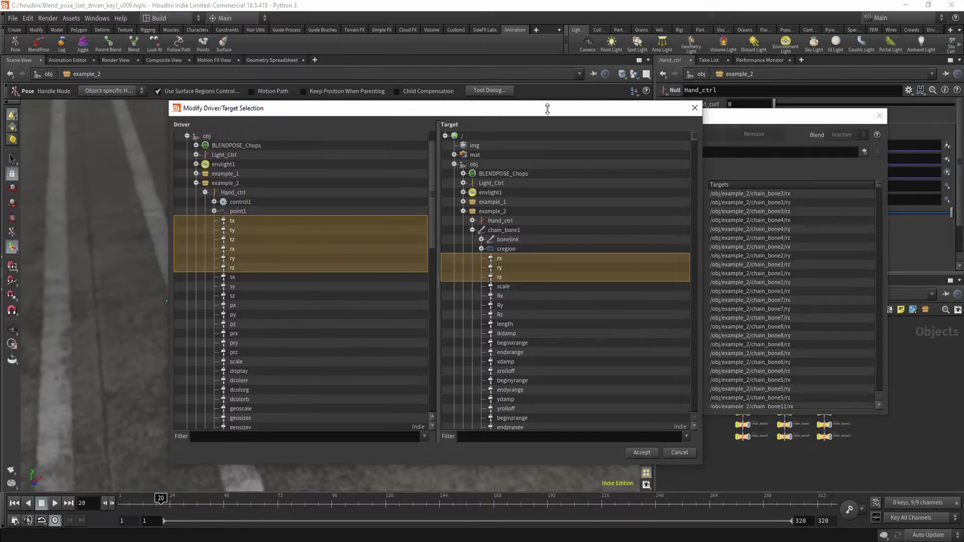
{"action": "left_click_drag", "start_coordinate": [557, 110], "coordinate": [522, 137]}
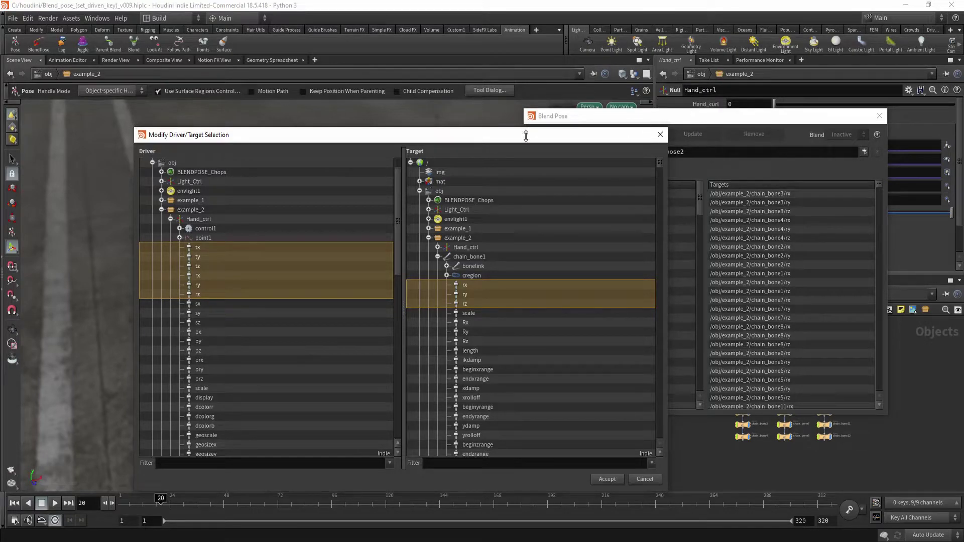
{"action": "left_click_drag", "start_coordinate": [527, 136], "coordinate": [523, 122]}
Filter the drivers for Hand_curl, choose that Hand_ctrl channel as the only driver, and accept the selection
{"action": "left_click", "coordinate": [256, 451]}
{"action": "type", "text": "Hand_curl"}
{"action": "key", "text": "Return"}
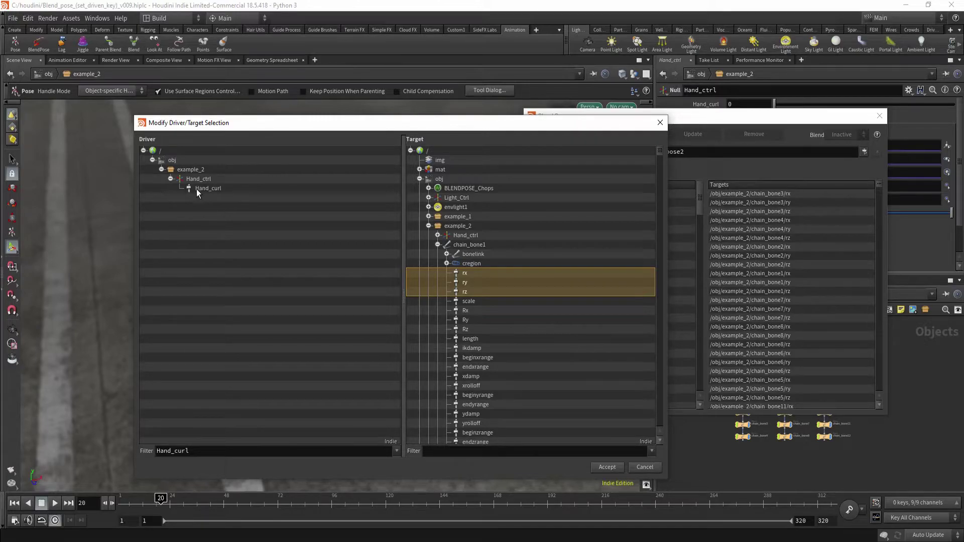
{"action": "left_click", "coordinate": [218, 189]}
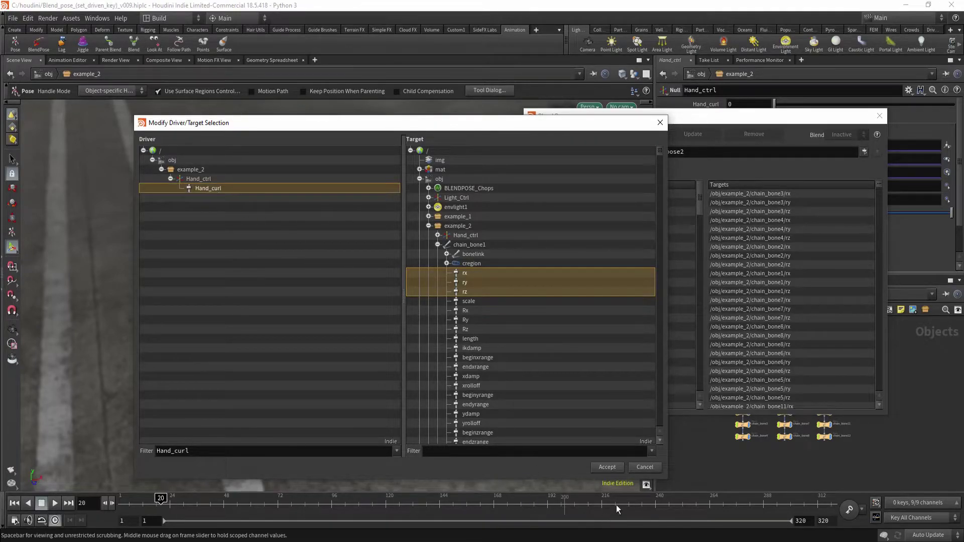
{"action": "left_click", "coordinate": [607, 466]}
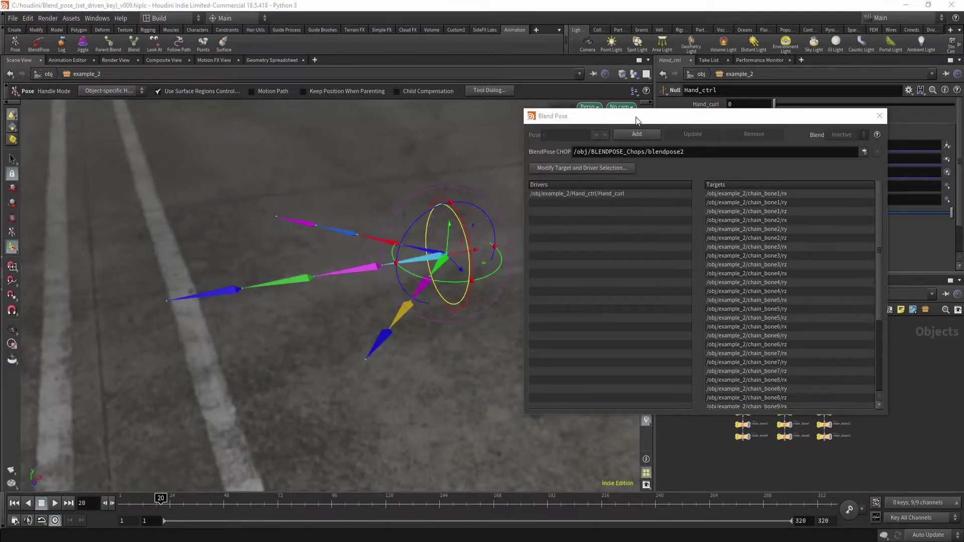
Move the Blend Pose window clear of the Hand_curl slider and add the first pose at Hand_curl 0 with straight fingers
{"action": "left_click_drag", "start_coordinate": [562, 116], "coordinate": [573, 201]}
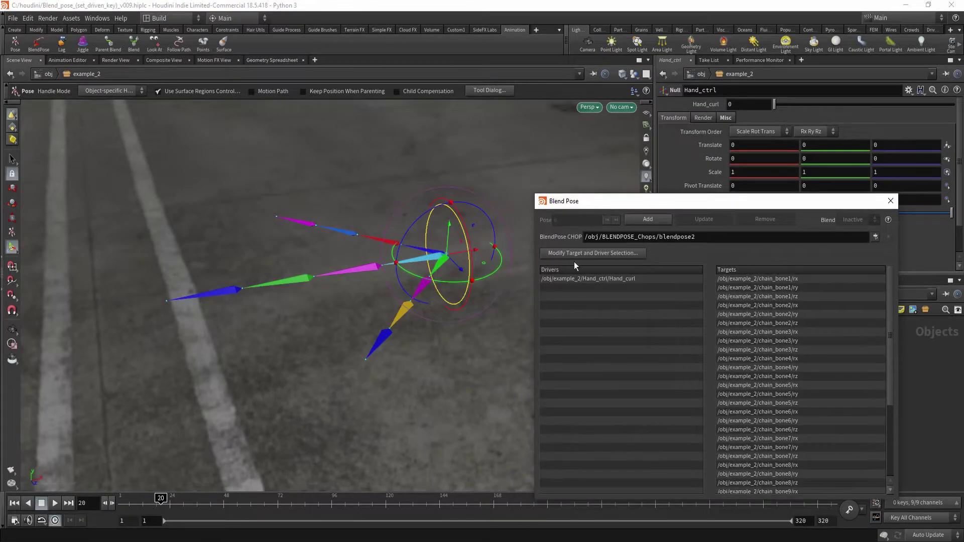
{"action": "left_click", "coordinate": [661, 219]}
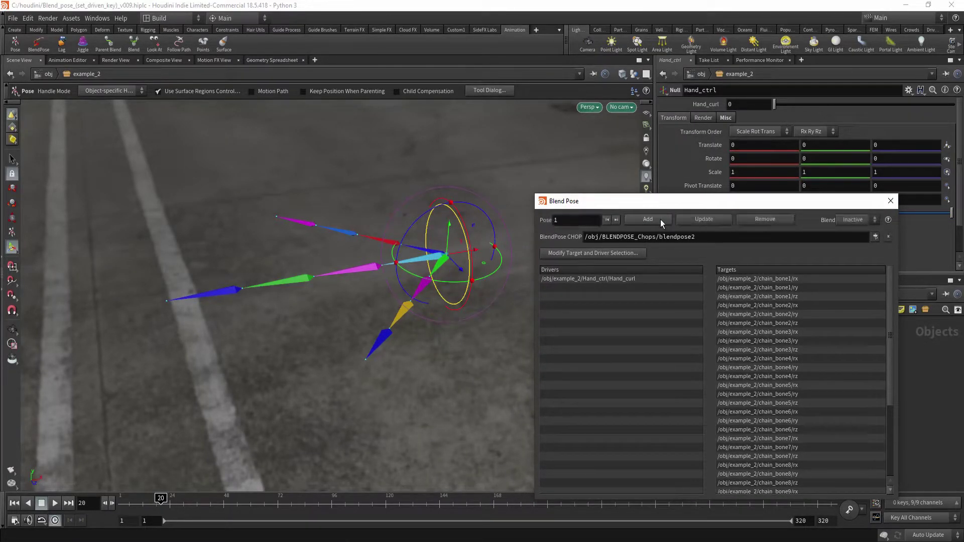
Add a second pose to the Hand_curl BlendPose
{"action": "left_click_drag", "start_coordinate": [351, 311], "coordinate": [374, 266], "text": "alt"}
{"action": "left_click_drag", "start_coordinate": [346, 308], "coordinate": [340, 314], "text": "alt"}
{"action": "middle_click_drag", "start_coordinate": [340, 314], "coordinate": [309, 307], "text": "alt"}
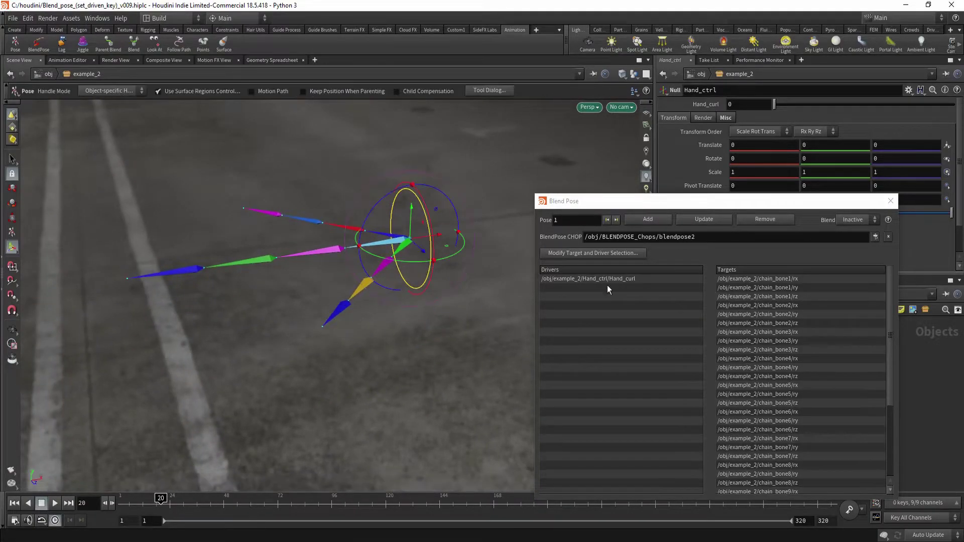
{"action": "left_click", "coordinate": [643, 221]}
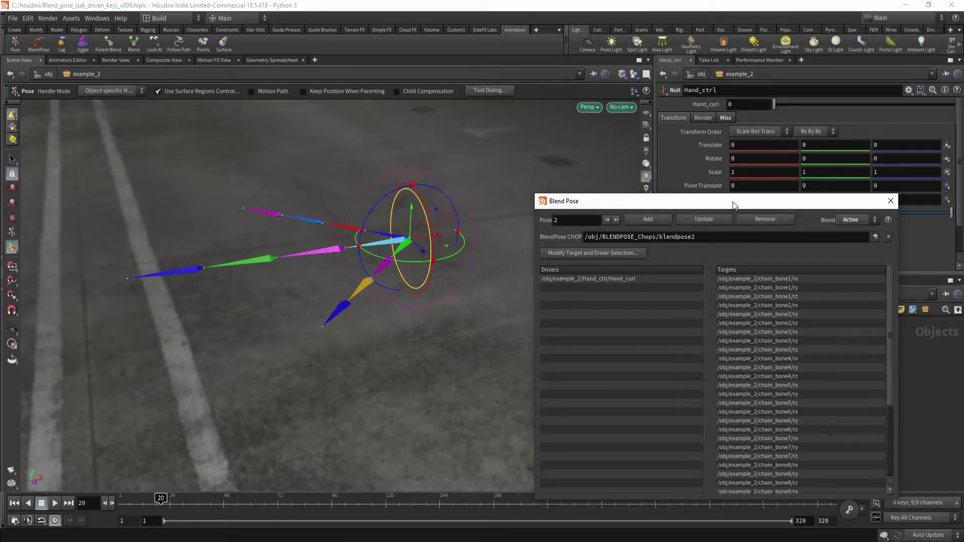
Move the Blend Pose window off the network, set Blend to Inactive, and select all twelve chain bones
{"action": "left_click_drag", "start_coordinate": [733, 205], "coordinate": [172, 300]}
{"action": "left_click", "coordinate": [826, 208]}
{"action": "left_click", "coordinate": [823, 220]}
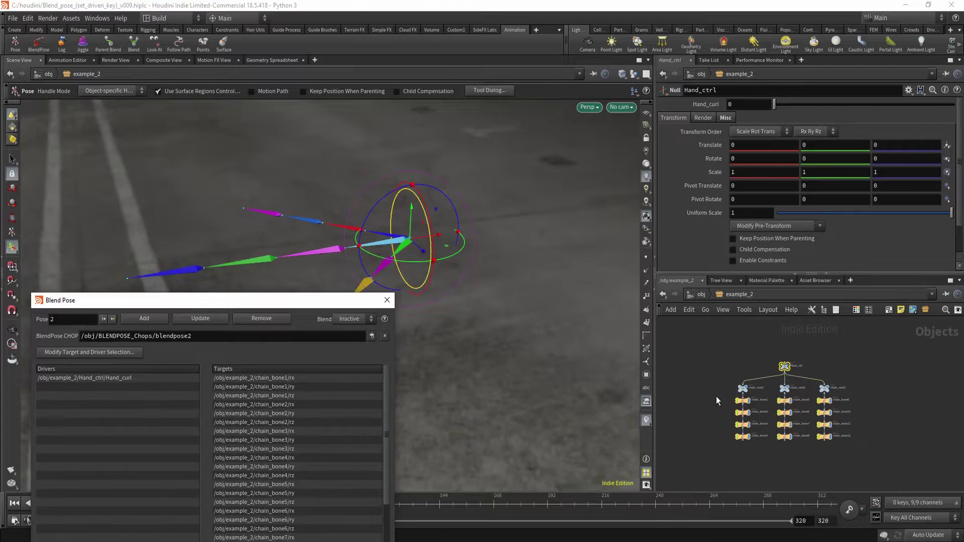
{"action": "left_click_drag", "start_coordinate": [713, 396], "coordinate": [891, 462]}
{"action": "middle_click_drag", "start_coordinate": [480, 309], "coordinate": [525, 280], "text": "alt"}
{"action": "left_click_drag", "start_coordinate": [525, 281], "coordinate": [514, 284], "text": "alt"}
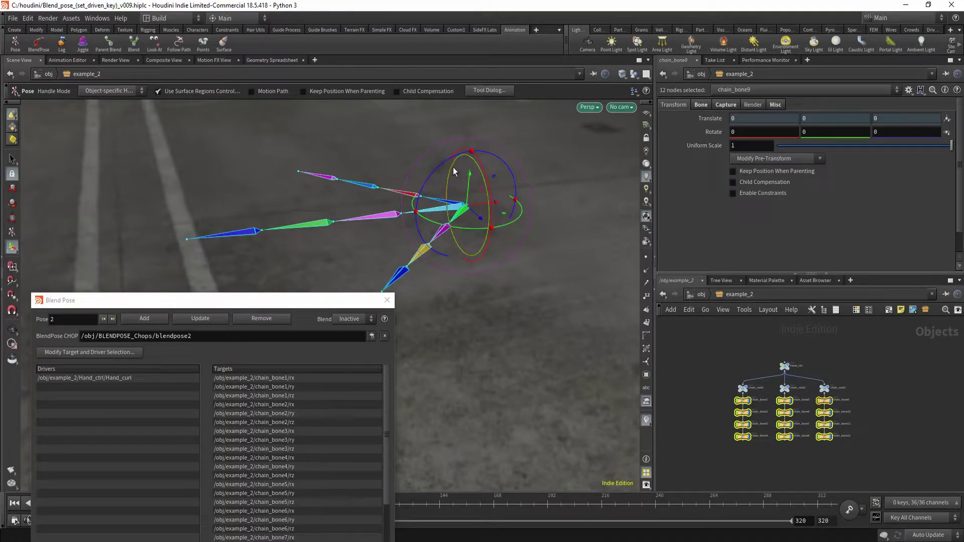
{"action": "left_click_drag", "start_coordinate": [453, 169], "coordinate": [495, 250]}
{"action": "right_click", "coordinate": [505, 257]}
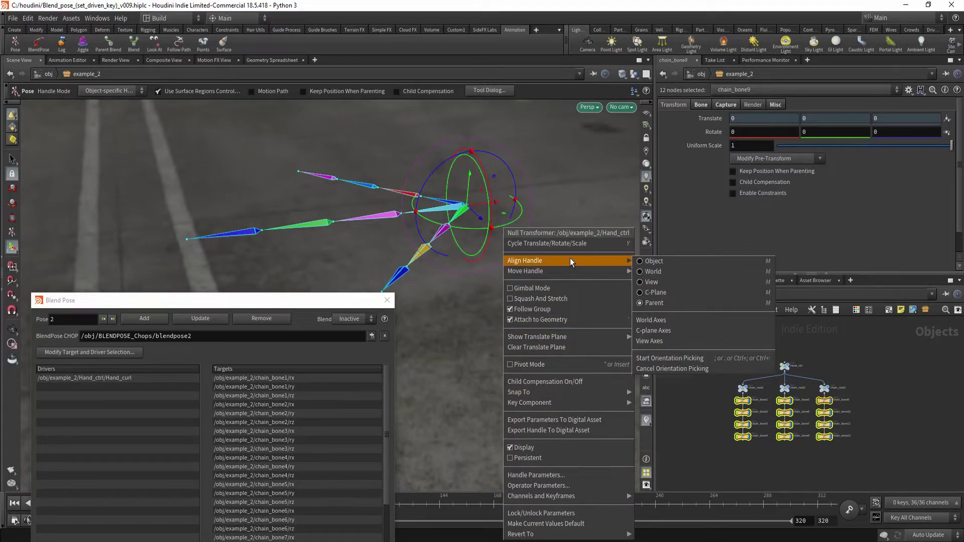
{"action": "mouse_move", "coordinate": [617, 271]}
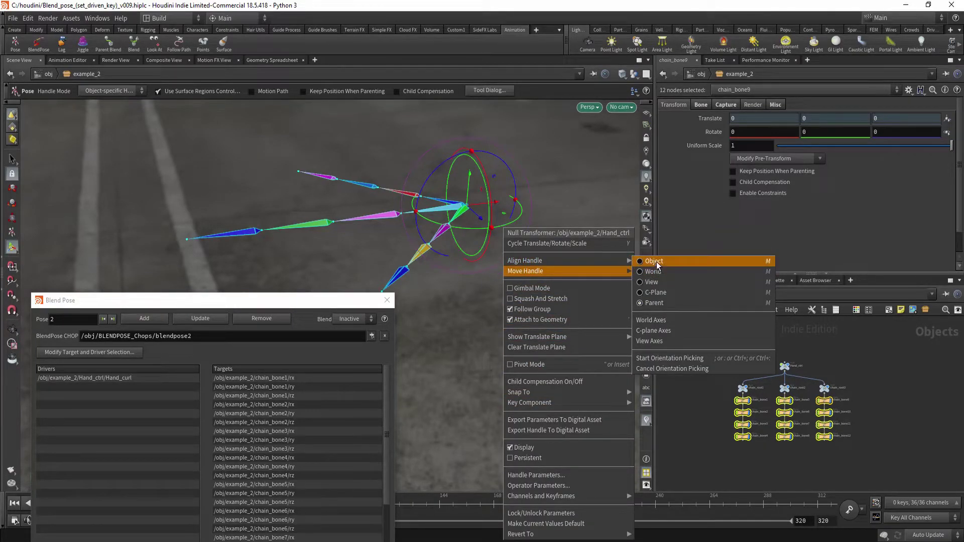
{"action": "left_click", "coordinate": [655, 261]}
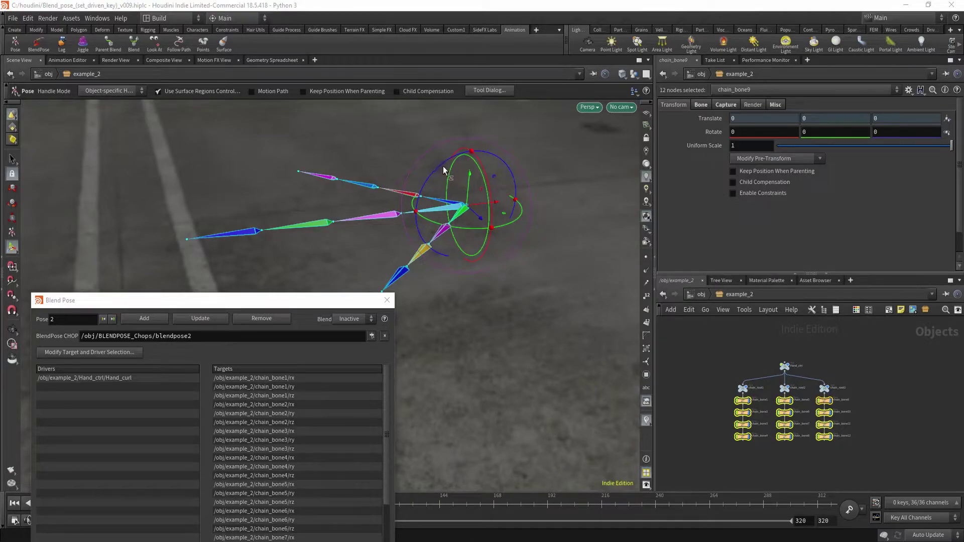
{"action": "left_click_drag", "start_coordinate": [444, 170], "coordinate": [435, 177]}
{"action": "key", "text": "ctrl+z"}
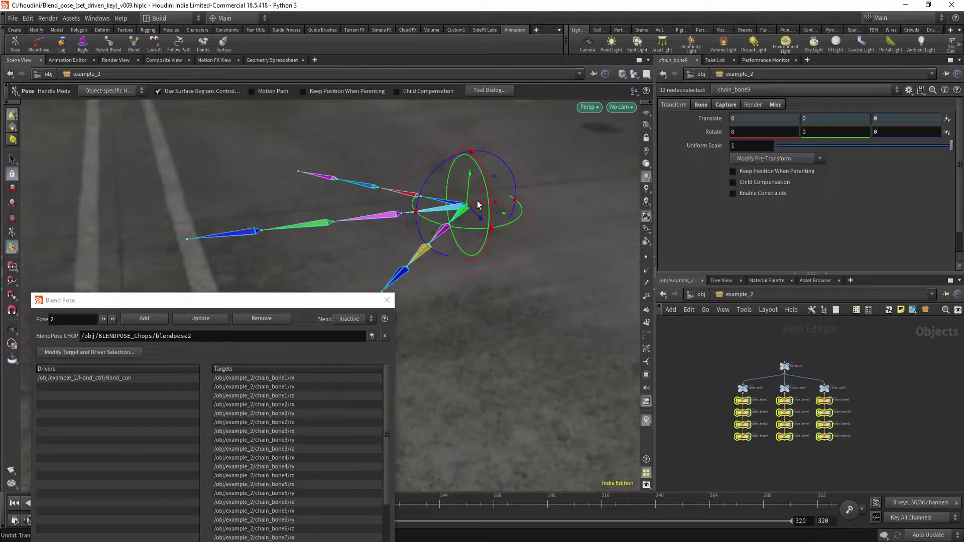
With the Rotate tool and Blend set to Inactive, curl all twelve chain bones to about 30° around Y
{"action": "key", "text": "r"}
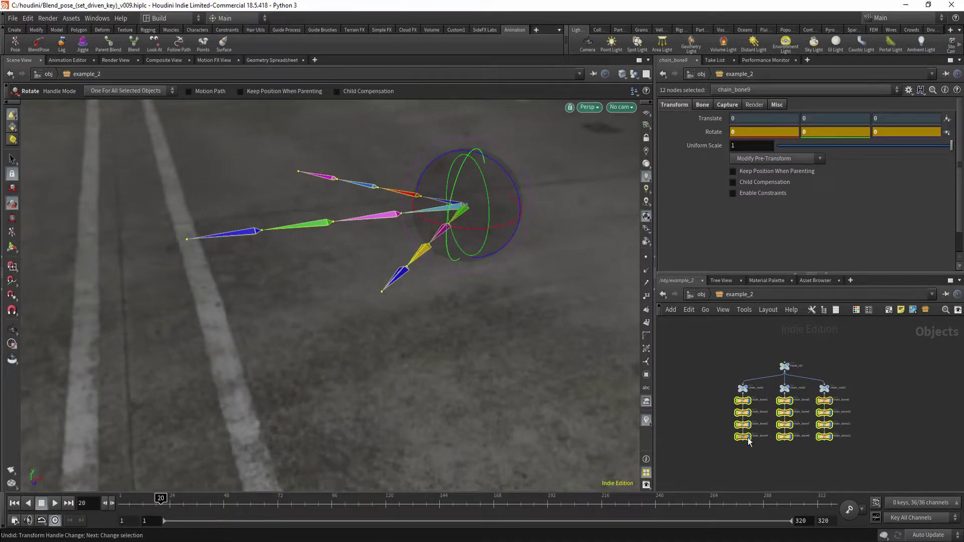
{"action": "left_click", "coordinate": [39, 45]}
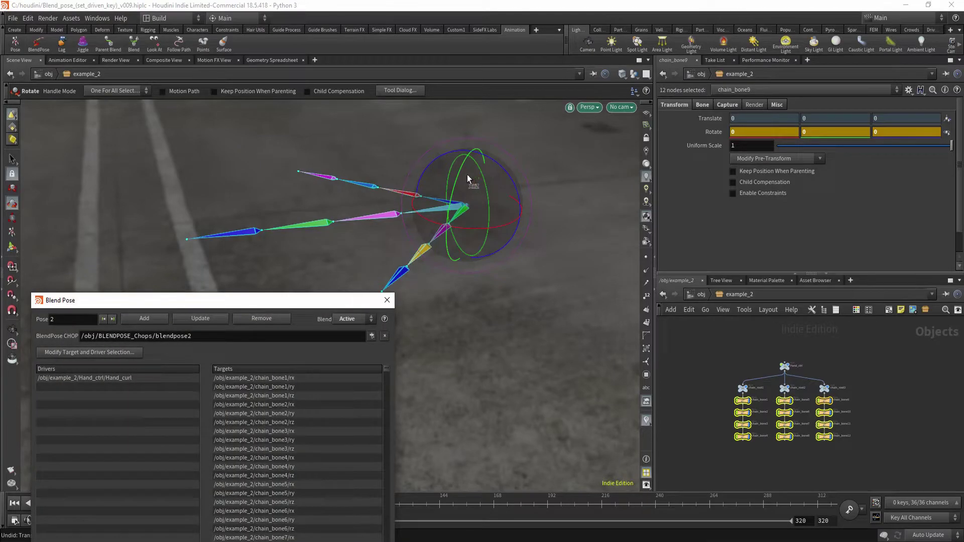
{"action": "mouse_move", "coordinate": [461, 179]}
{"action": "left_mouse_down"}
{"action": "mouse_move", "coordinate": [451, 216]}
{"action": "mouse_move", "coordinate": [456, 187]}
{"action": "left_mouse_up"}
{"action": "left_click", "coordinate": [370, 319]}
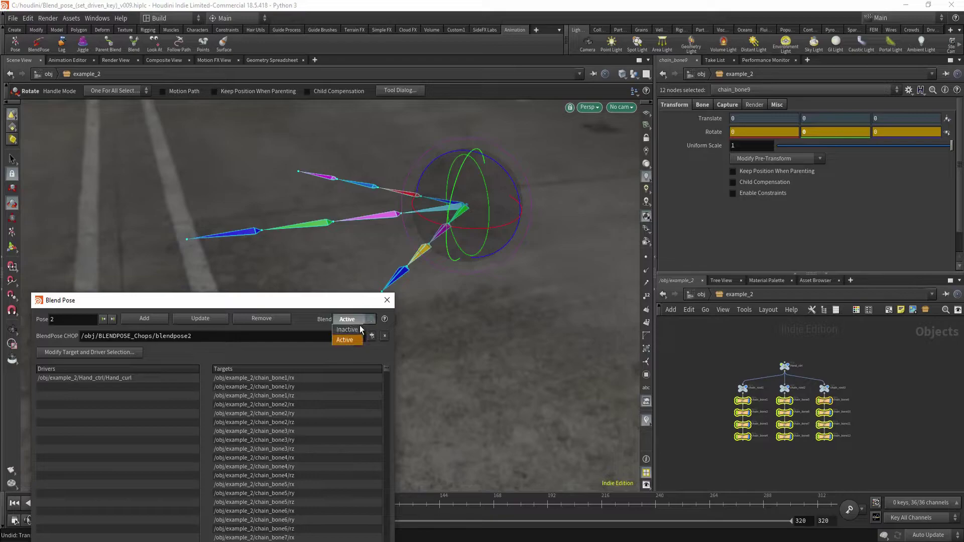
{"action": "left_click", "coordinate": [360, 327]}
{"action": "left_click_drag", "start_coordinate": [462, 169], "coordinate": [453, 203]}
{"action": "middle_click_drag", "start_coordinate": [407, 207], "coordinate": [433, 178], "text": "alt"}
{"action": "left_click_drag", "start_coordinate": [433, 178], "coordinate": [410, 208]}
{"action": "middle_click_drag", "start_coordinate": [411, 208], "coordinate": [387, 198], "text": "alt"}
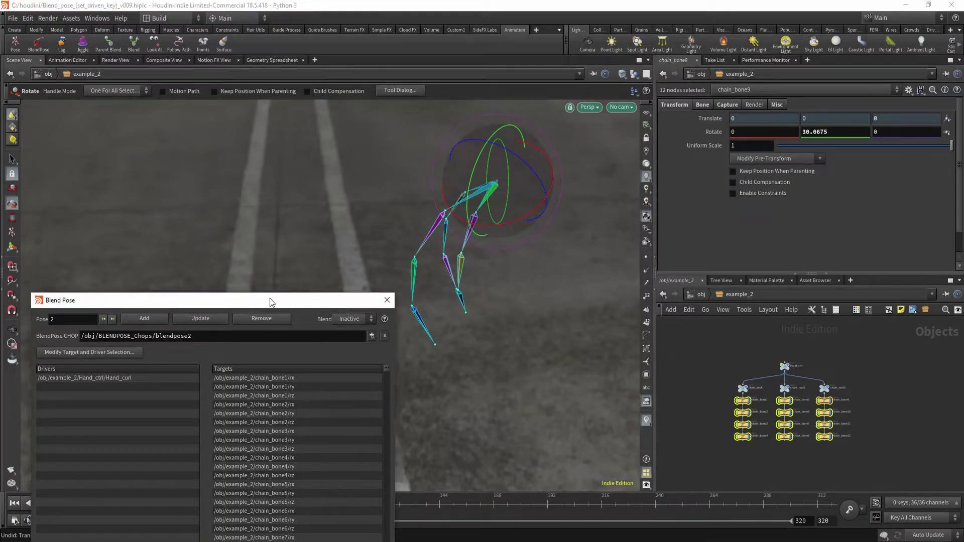
Narrow the Blend Pose window and place it beside the curled fingers without covering them
{"action": "left_click_drag", "start_coordinate": [269, 300], "coordinate": [264, 169]}
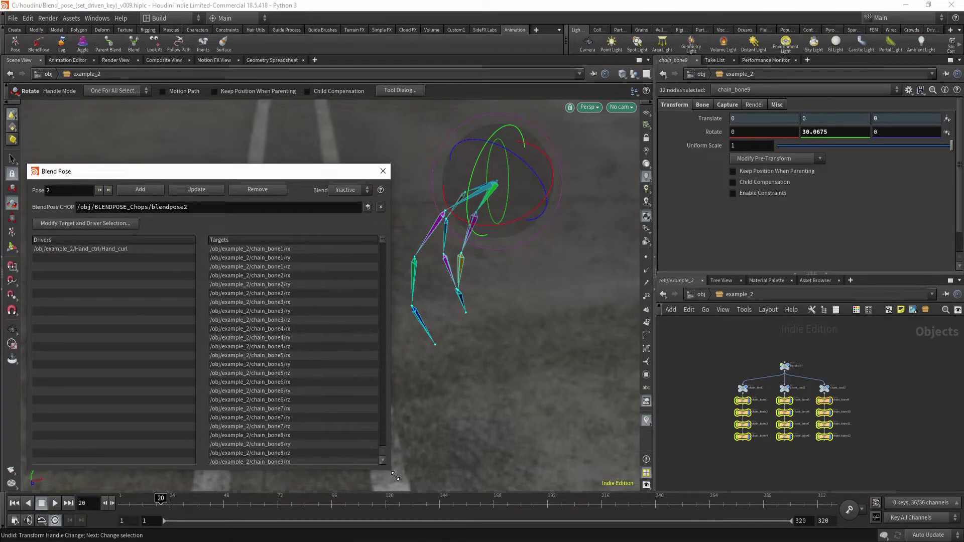
{"action": "left_click_drag", "start_coordinate": [395, 476], "coordinate": [372, 476]}
{"action": "left_click_drag", "start_coordinate": [207, 170], "coordinate": [216, 167]}
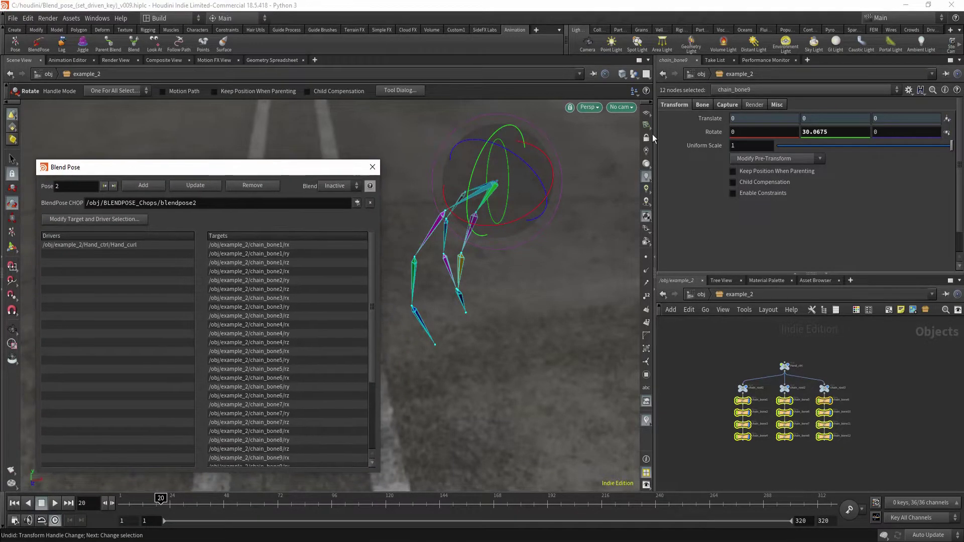
{"action": "middle_click_drag", "start_coordinate": [523, 274], "coordinate": [544, 297], "text": "alt"}
{"action": "left_click_drag", "start_coordinate": [507, 292], "coordinate": [521, 312], "text": "alt"}
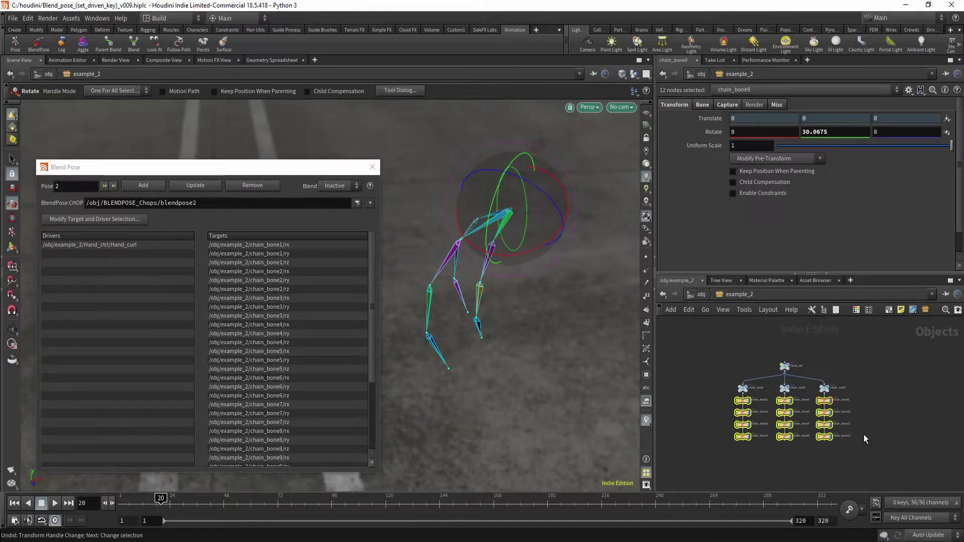
{"action": "left_click", "coordinate": [261, 173]}
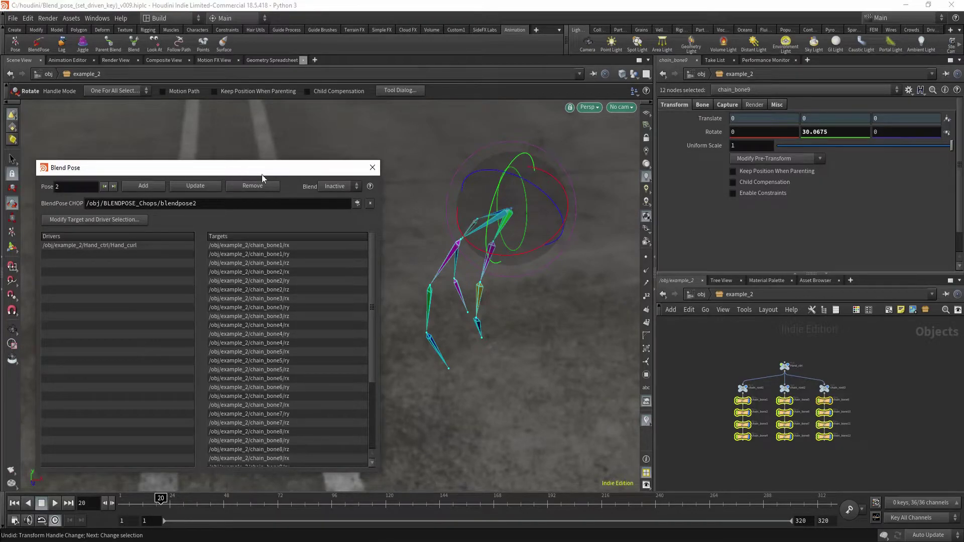
{"action": "left_click", "coordinate": [334, 197]}
{"action": "left_click_drag", "start_coordinate": [307, 171], "coordinate": [313, 169]}
Curl the chain bones further to about 34.86° around Y and update pose 2
{"action": "left_click_drag", "start_coordinate": [502, 188], "coordinate": [498, 193]}
{"action": "left_click_drag", "start_coordinate": [484, 248], "coordinate": [533, 282], "text": "alt"}
{"action": "middle_click_drag", "start_coordinate": [534, 282], "coordinate": [538, 300], "text": "alt"}
{"action": "left_click_drag", "start_coordinate": [492, 292], "coordinate": [474, 287], "text": "alt"}
{"action": "left_click", "coordinate": [204, 185]}
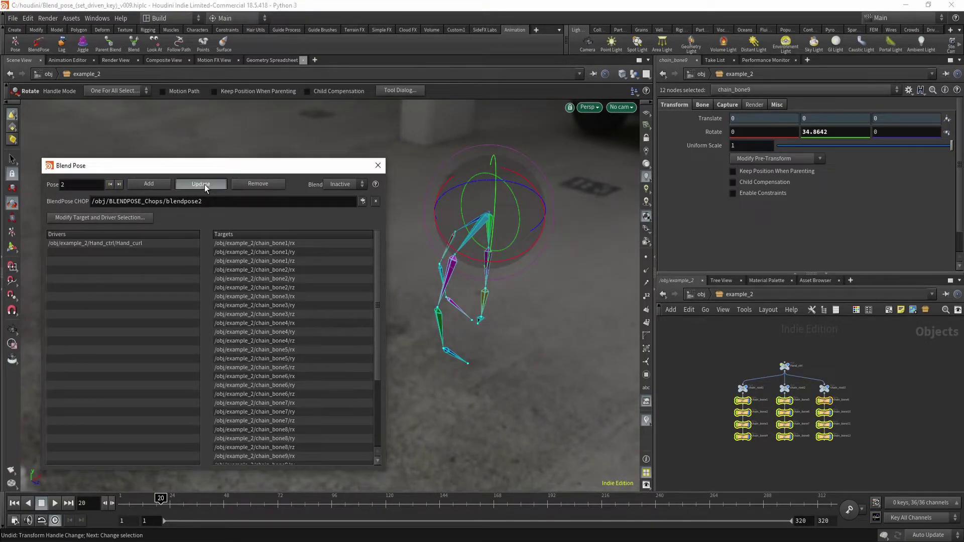
Step back and forth between the stored poses to compare the finger positions
{"action": "left_click", "coordinate": [110, 185]}
{"action": "left_click", "coordinate": [123, 187]}
{"action": "left_click", "coordinate": [117, 185]}
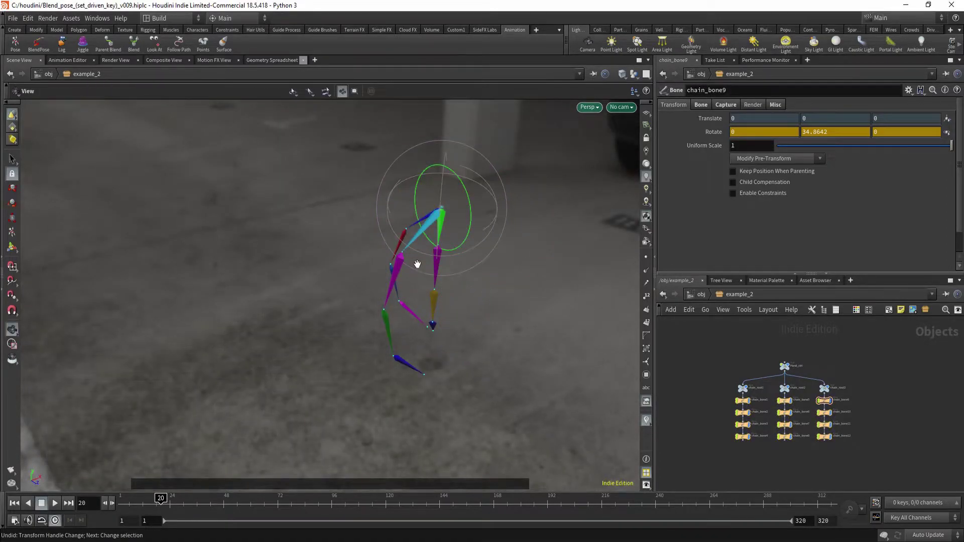
Reselect the twelve chain bones and reopen the BlendPose on pose 1 with Blend set to Inactive
{"action": "mouse_move", "coordinate": [416, 263]}
{"action": "left_mouse_down", "text": "alt"}
{"action": "mouse_move", "coordinate": [432, 264]}
{"action": "mouse_move", "coordinate": [424, 264]}
{"action": "left_mouse_up", "text": "alt"}
{"action": "left_click_drag", "start_coordinate": [689, 394], "coordinate": [869, 469]}
{"action": "left_click", "coordinate": [36, 45]}
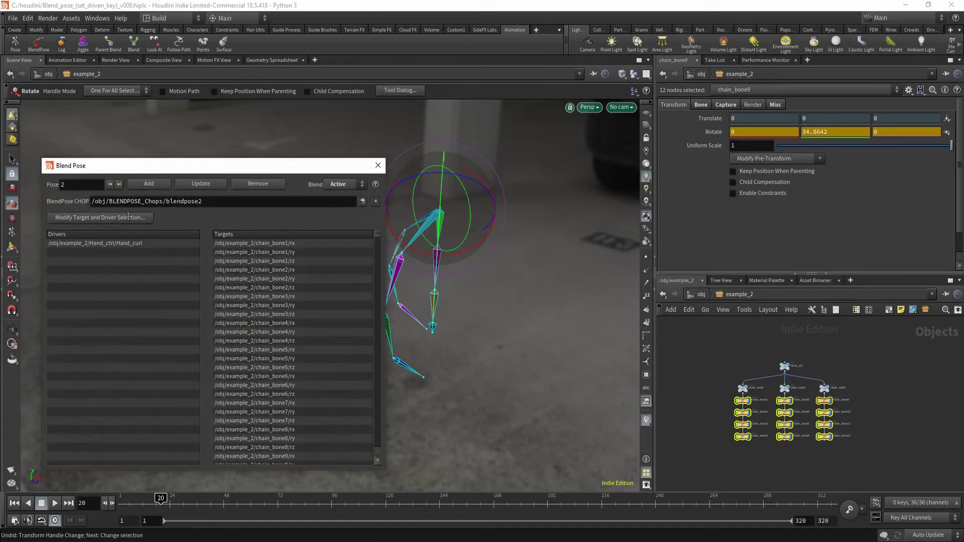
{"action": "left_click", "coordinate": [112, 185]}
{"action": "left_click_drag", "start_coordinate": [197, 166], "coordinate": [163, 171]}
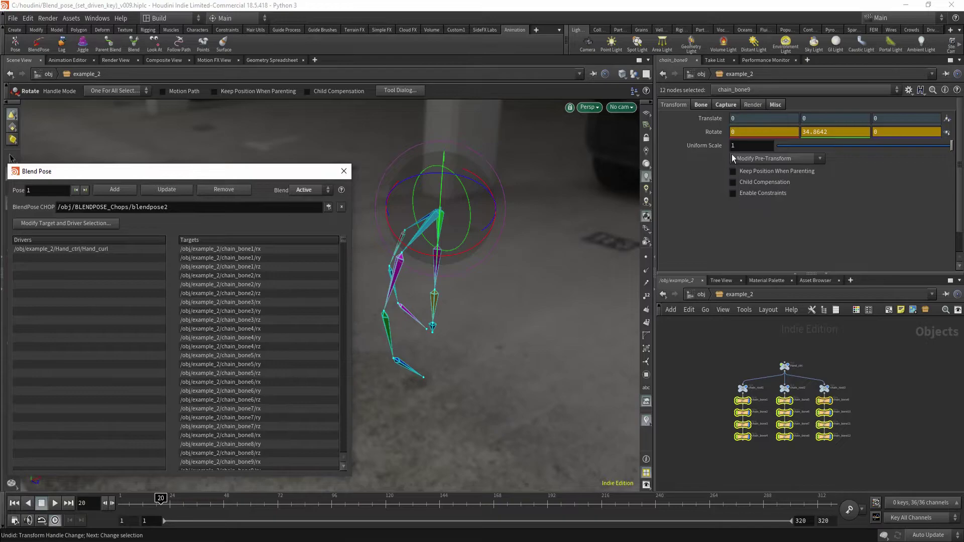
{"action": "left_click", "coordinate": [312, 190]}
{"action": "left_click", "coordinate": [314, 203]}
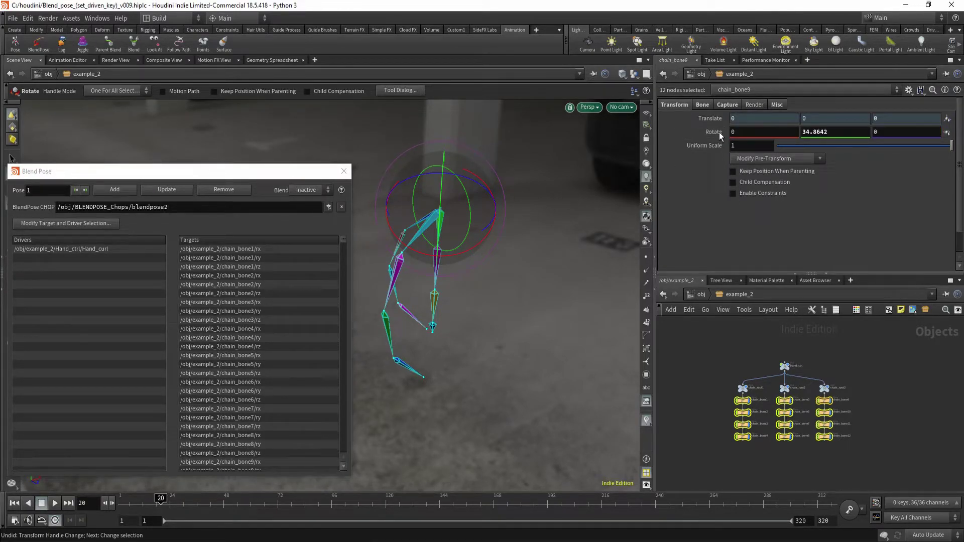
Set the selected chain bones' Y rotation to 0 to straighten the fingers, and update pose 1
{"action": "left_click", "coordinate": [832, 135]}
{"action": "type", "text": "0"}
{"action": "key", "text": "Return"}
{"action": "middle_click_drag", "start_coordinate": [477, 252], "coordinate": [573, 338], "text": "alt"}
{"action": "mouse_move", "coordinate": [574, 337]}
{"action": "left_mouse_down", "text": "alt"}
{"action": "mouse_move", "coordinate": [570, 325]}
{"action": "mouse_move", "coordinate": [558, 332]}
{"action": "left_mouse_up", "text": "alt"}
{"action": "middle_click_drag", "start_coordinate": [559, 333], "coordinate": [558, 310], "text": "alt"}
{"action": "key", "text": "r"}
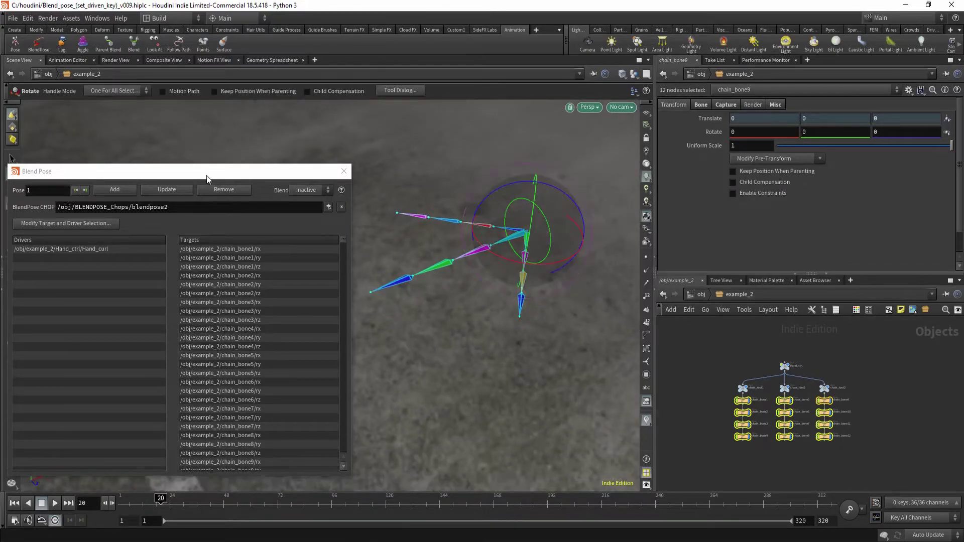
{"action": "left_click_drag", "start_coordinate": [211, 173], "coordinate": [239, 169]}
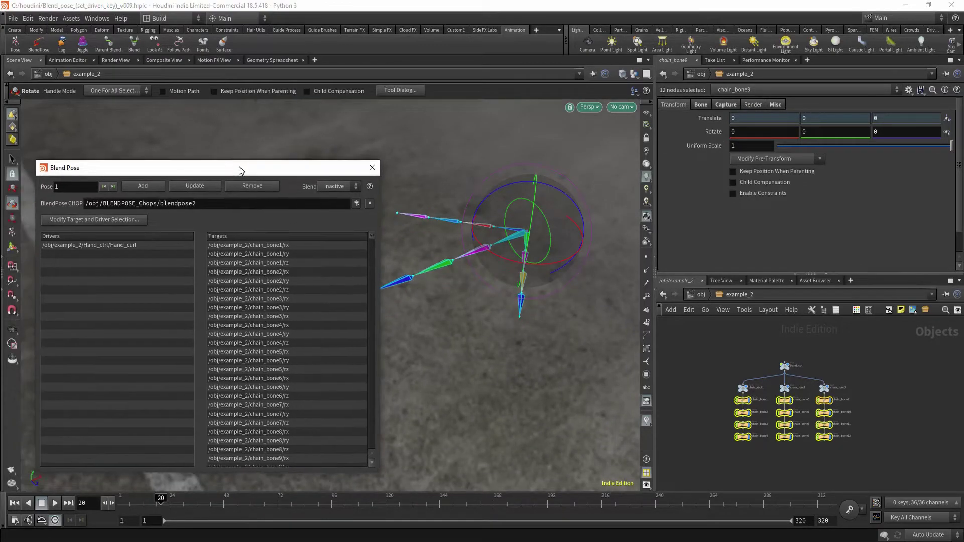
{"action": "left_click", "coordinate": [197, 187]}
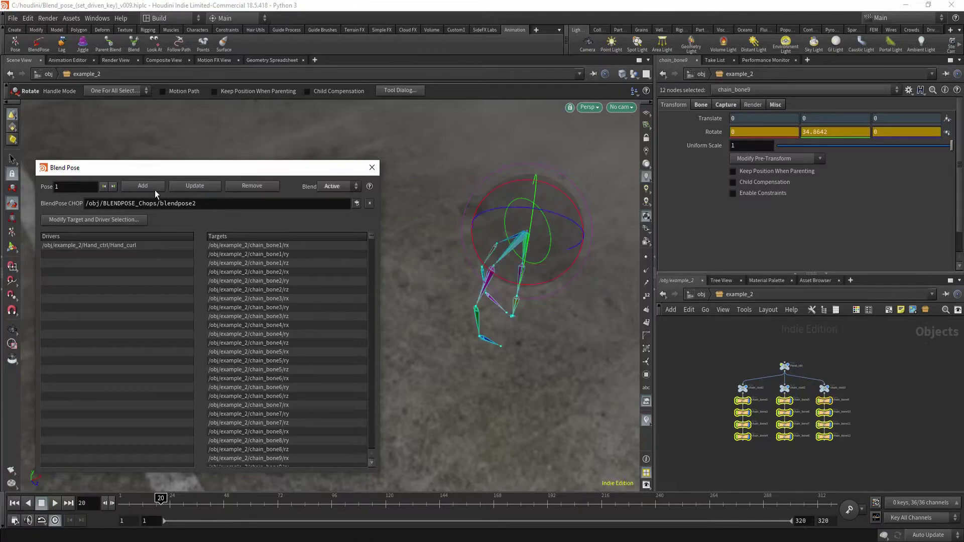
Go to pose 2, set Hand_ctrl's Hand_curl to 1, deactivate blending, and update the pose
{"action": "left_click", "coordinate": [114, 187]}
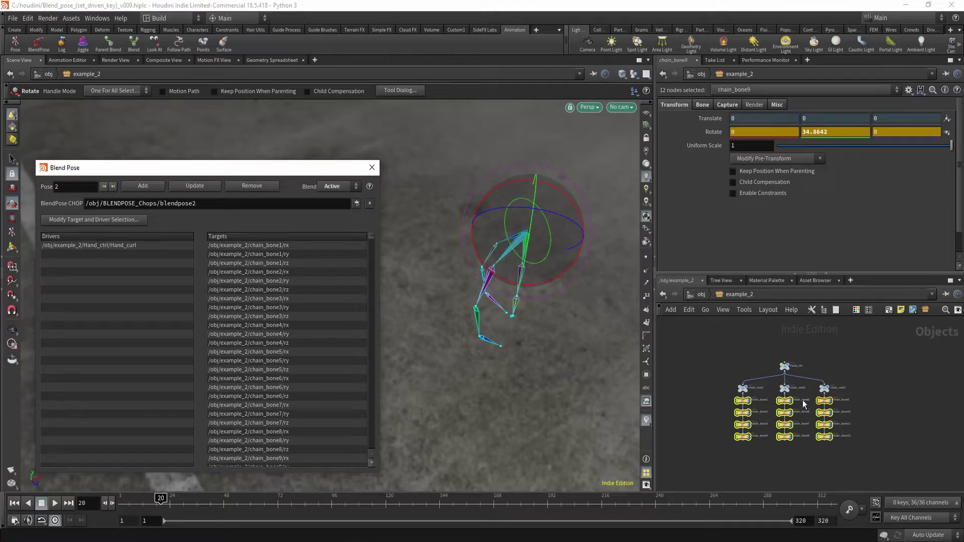
{"action": "left_click", "coordinate": [784, 366]}
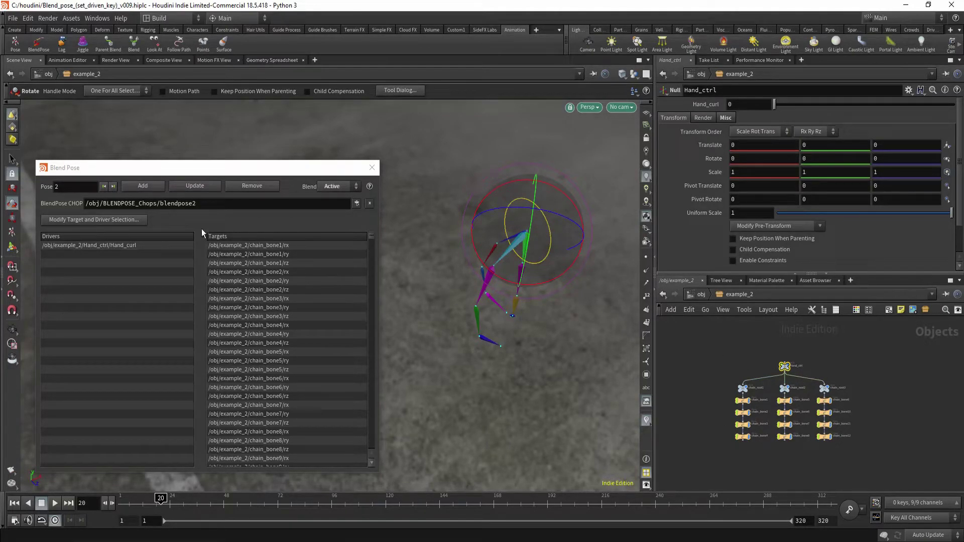
{"action": "left_click_drag", "start_coordinate": [774, 104], "coordinate": [954, 104]}
{"action": "left_click", "coordinate": [345, 185]}
{"action": "left_click", "coordinate": [342, 195]}
{"action": "left_click", "coordinate": [203, 185]}
Test the finger curl by switching between poses 1 and 2 and trying the Hand_curl slider
{"action": "left_click", "coordinate": [104, 187]}
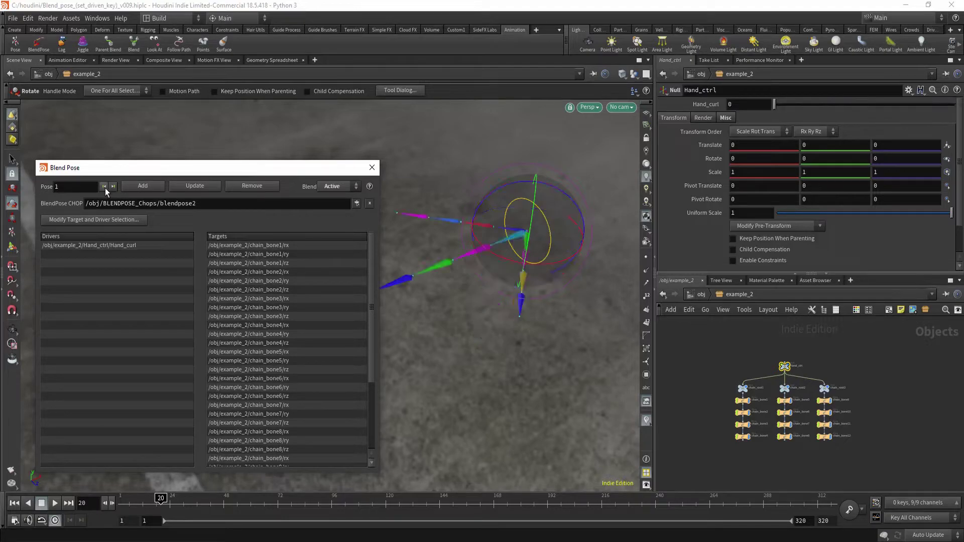
{"action": "left_click", "coordinate": [114, 187]}
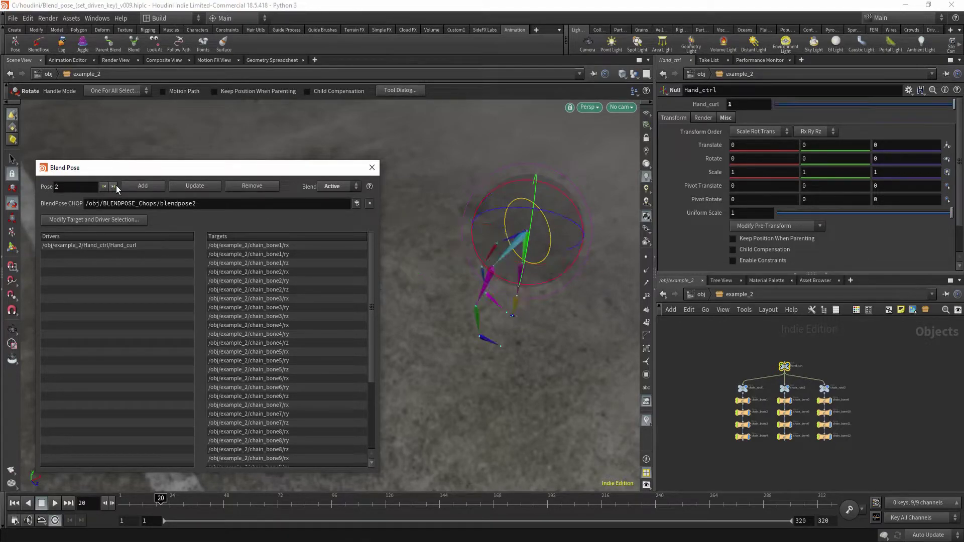
{"action": "left_click_drag", "start_coordinate": [518, 308], "coordinate": [553, 306], "text": "alt"}
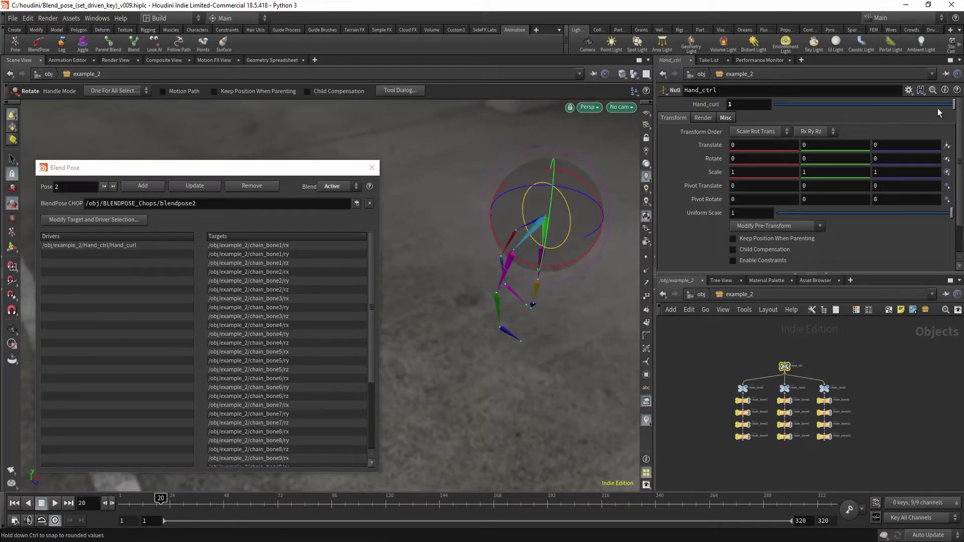
{"action": "left_click_drag", "start_coordinate": [938, 112], "coordinate": [962, 112]}
{"action": "left_click", "coordinate": [113, 187]}
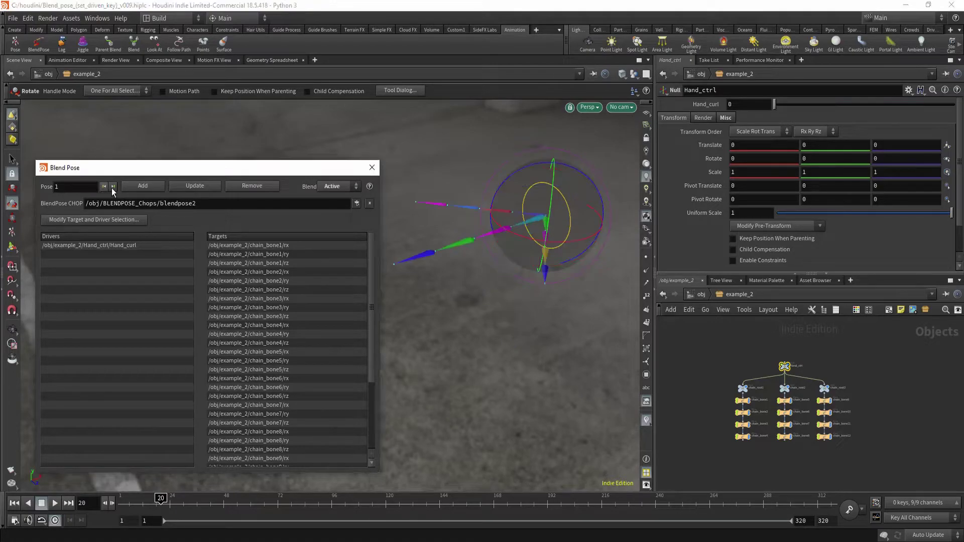
{"action": "left_click", "coordinate": [113, 187]}
{"action": "left_click", "coordinate": [113, 187]}
{"action": "left_click", "coordinate": [113, 187]}
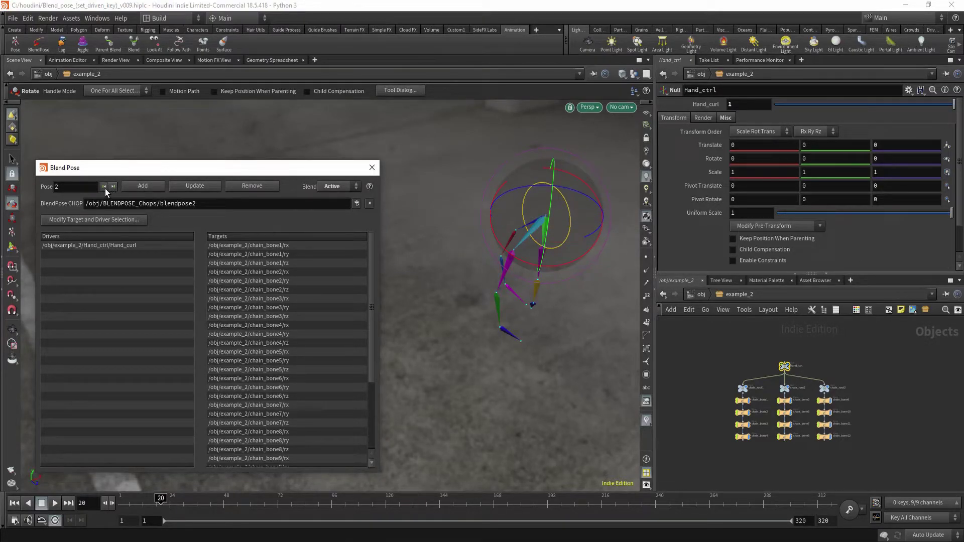
{"action": "left_click", "coordinate": [105, 189]}
{"action": "left_click", "coordinate": [115, 188]}
{"action": "left_click_drag", "start_coordinate": [605, 340], "coordinate": [520, 343], "text": "alt"}
{"action": "left_click_drag", "start_coordinate": [360, 168], "coordinate": [359, 175]}
{"action": "left_click", "coordinate": [111, 193]}
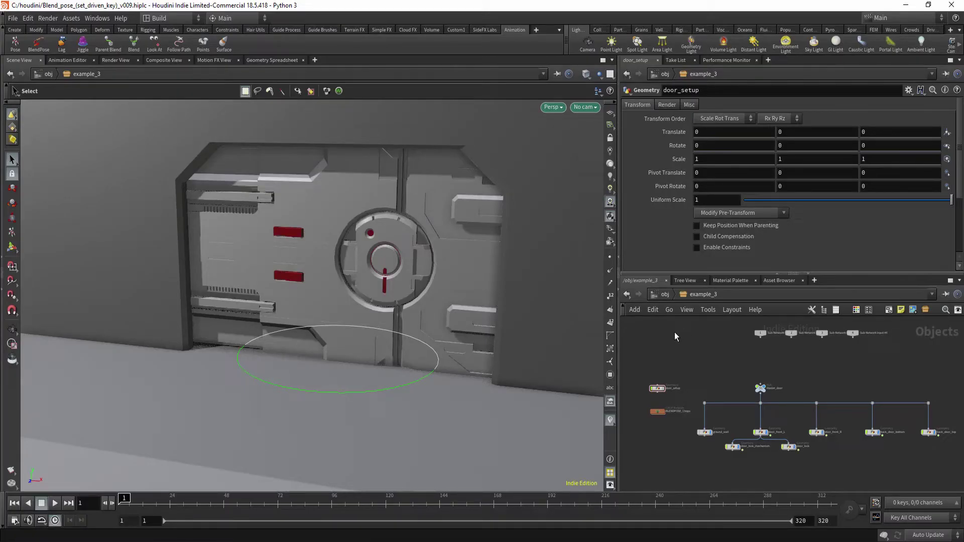
Open the door_setup geometry network inside example_3
{"action": "middle_click_drag", "start_coordinate": [692, 370], "coordinate": [684, 364]}
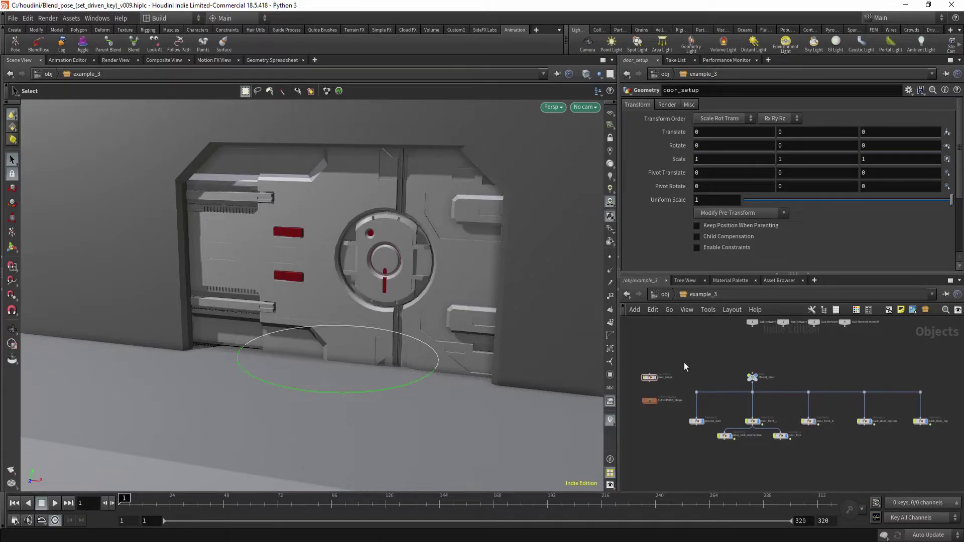
{"action": "scroll", "coordinate": [651, 384], "scroll_direction": "up", "scroll_amount": 2}
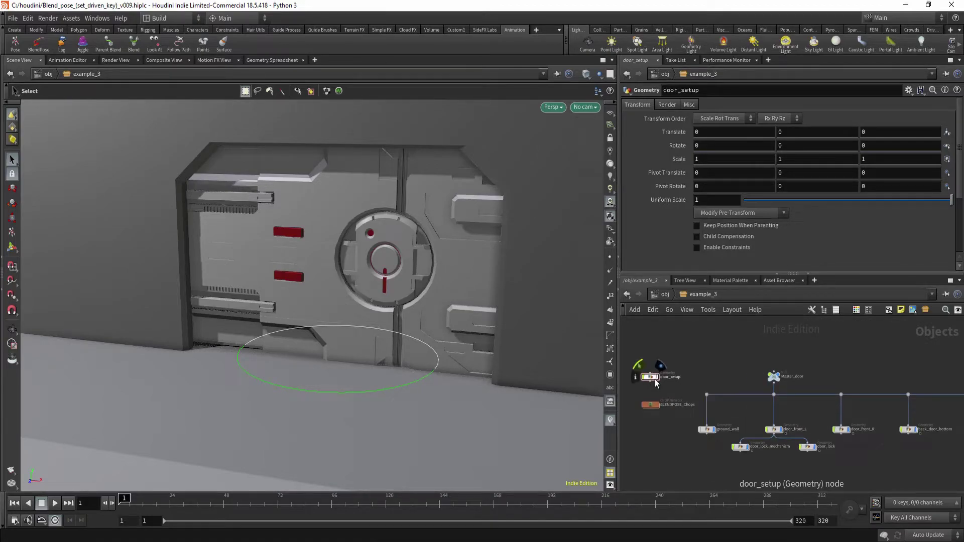
{"action": "double_click", "coordinate": [651, 377]}
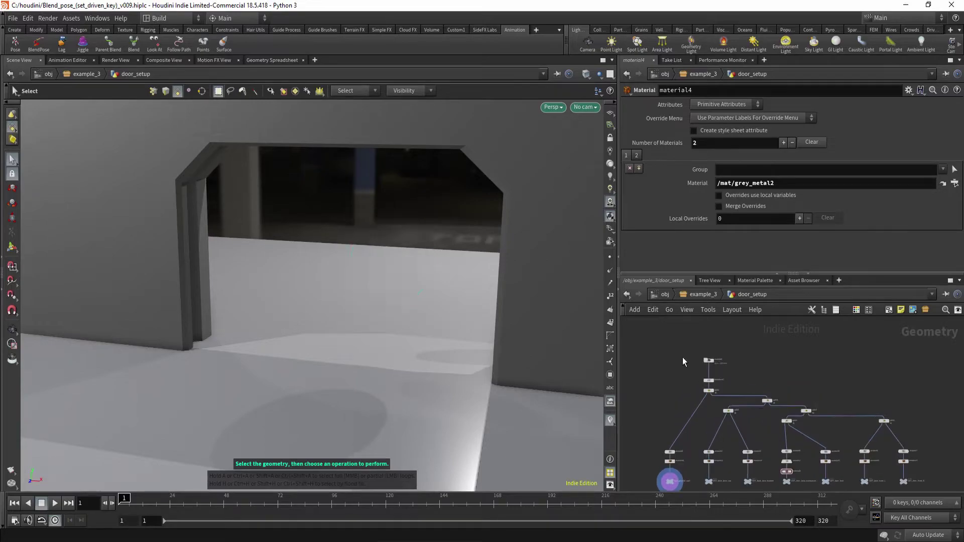
Display each output null of the door_setup network in turn to examine the wall, back door, lock and front door pieces
{"action": "left_click_drag", "start_coordinate": [741, 396], "coordinate": [740, 380]}
{"action": "key", "text": "r"}
{"action": "left_click_drag", "start_coordinate": [448, 343], "coordinate": [346, 309], "text": "alt"}
{"action": "middle_click_drag", "start_coordinate": [672, 436], "coordinate": [674, 398]}
{"action": "left_click", "coordinate": [672, 444]}
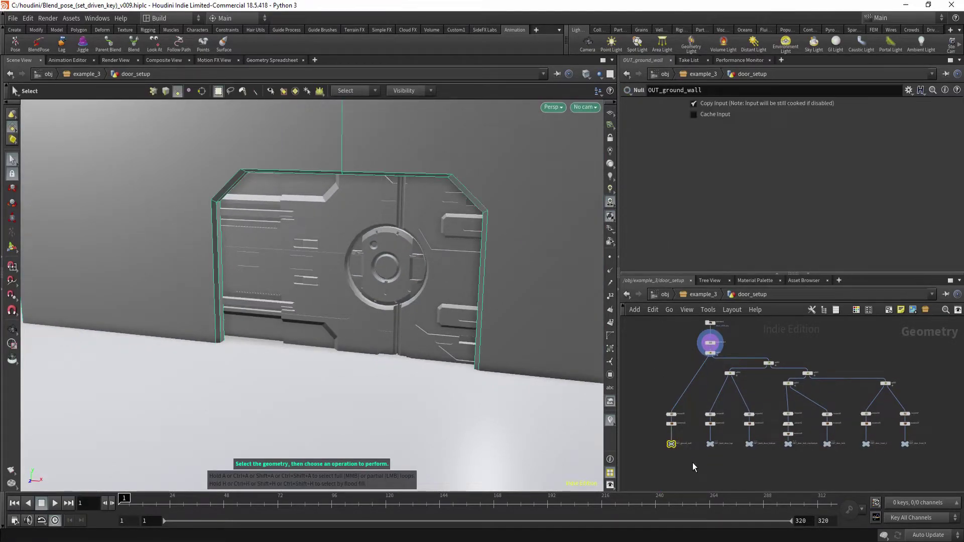
{"action": "key", "text": "r"}
{"action": "key", "text": "r"}
{"action": "left_click", "coordinate": [710, 444]}
{"action": "left_click", "coordinate": [749, 445]}
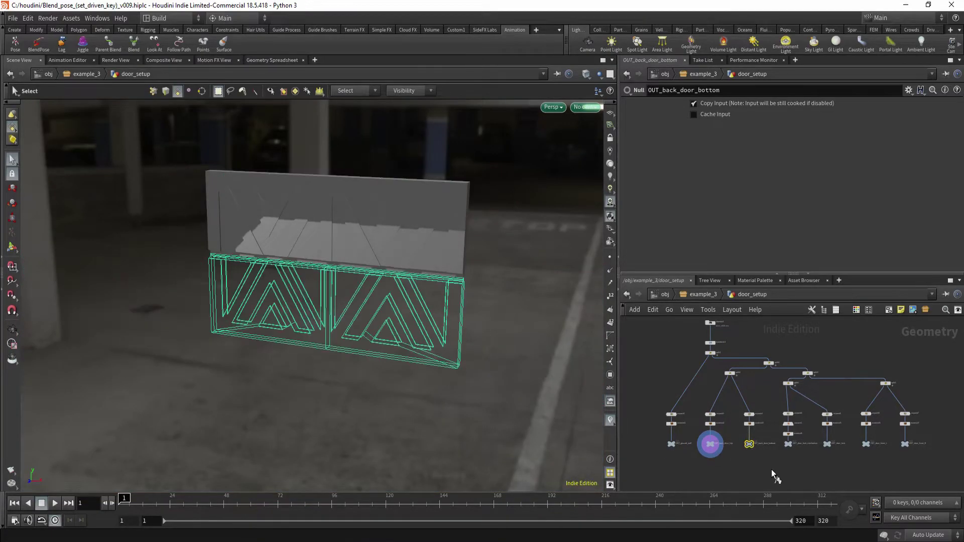
{"action": "key", "text": "r"}
{"action": "left_click_drag", "start_coordinate": [804, 470], "coordinate": [781, 442]}
{"action": "left_click", "coordinate": [827, 444]}
{"action": "left_click", "coordinate": [865, 444]}
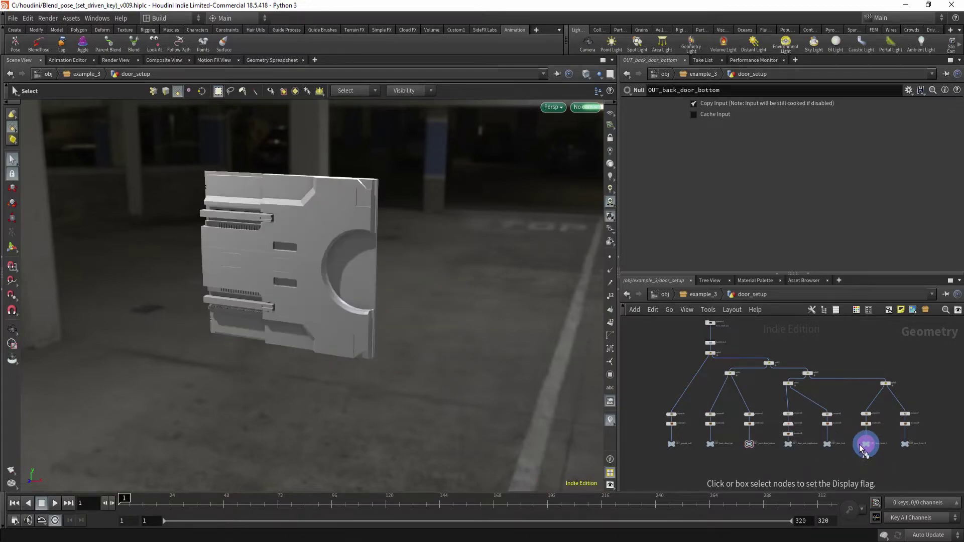
{"action": "left_click", "coordinate": [905, 444]}
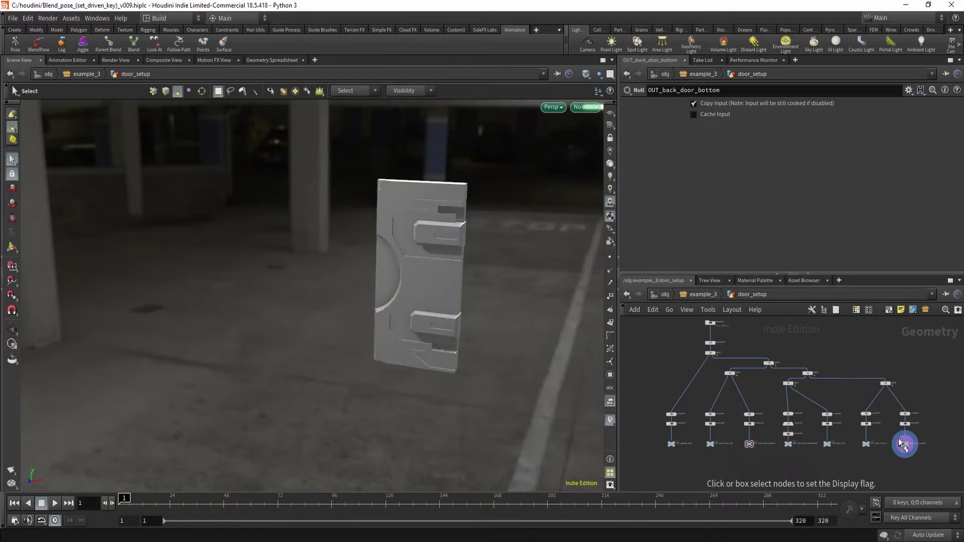
Return to example_3 and inspect the door objects parented under Master_door, including door_front_L with its lock parts, door_front_R and the back doors
{"action": "left_click", "coordinate": [697, 296]}
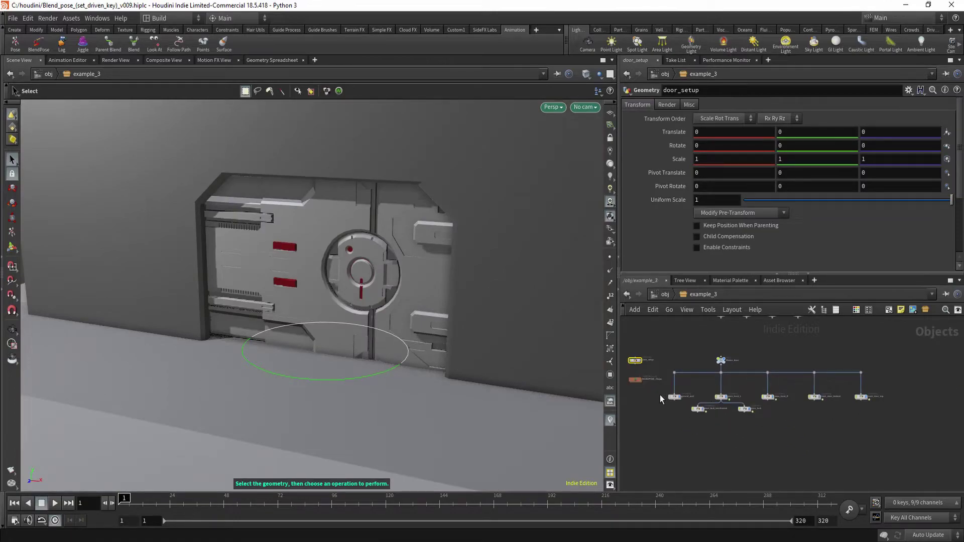
{"action": "left_click", "coordinate": [674, 397]}
{"action": "left_click", "coordinate": [706, 412]}
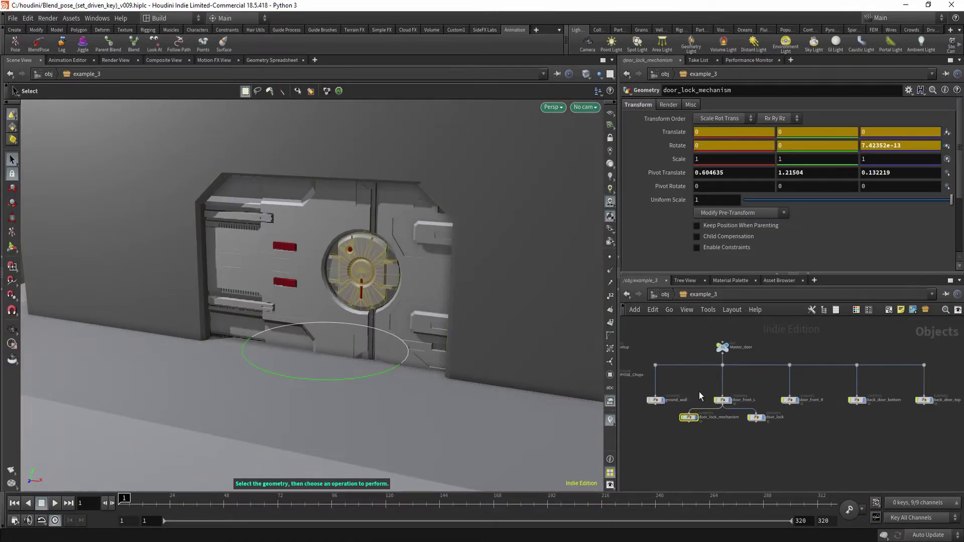
{"action": "left_click_drag", "start_coordinate": [734, 401], "coordinate": [775, 441]}
{"action": "key", "text": "w"}
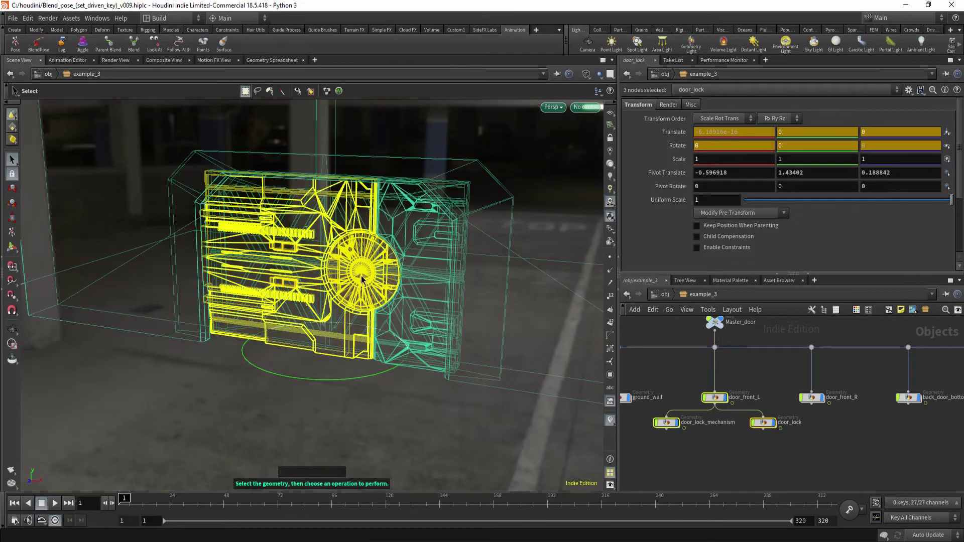
{"action": "key", "text": "w"}
{"action": "left_click", "coordinate": [812, 398]}
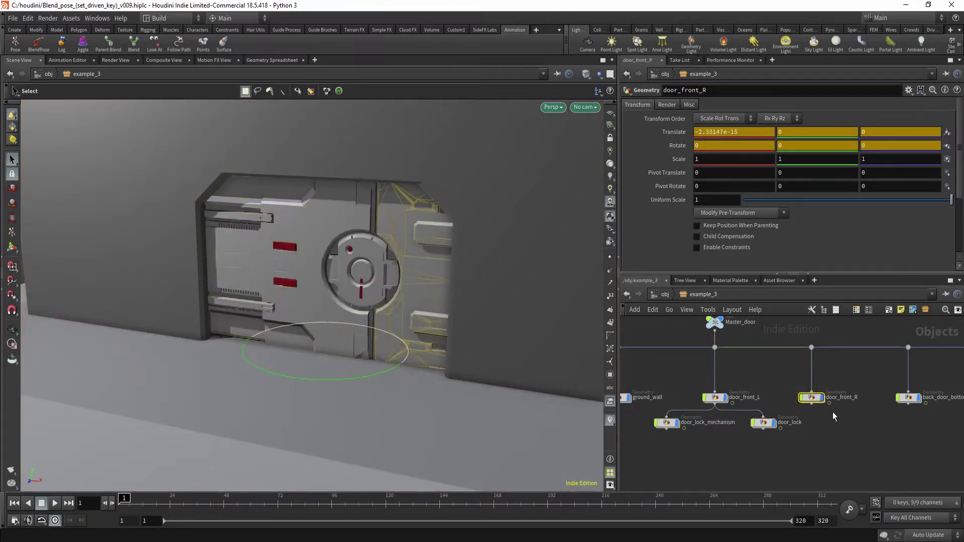
{"action": "middle_click_drag", "start_coordinate": [847, 447], "coordinate": [755, 444]}
{"action": "left_click_drag", "start_coordinate": [811, 376], "coordinate": [832, 416]}
{"action": "left_click", "coordinate": [908, 397]}
{"action": "scroll", "coordinate": [906, 426], "scroll_direction": "down", "scroll_amount": 3}
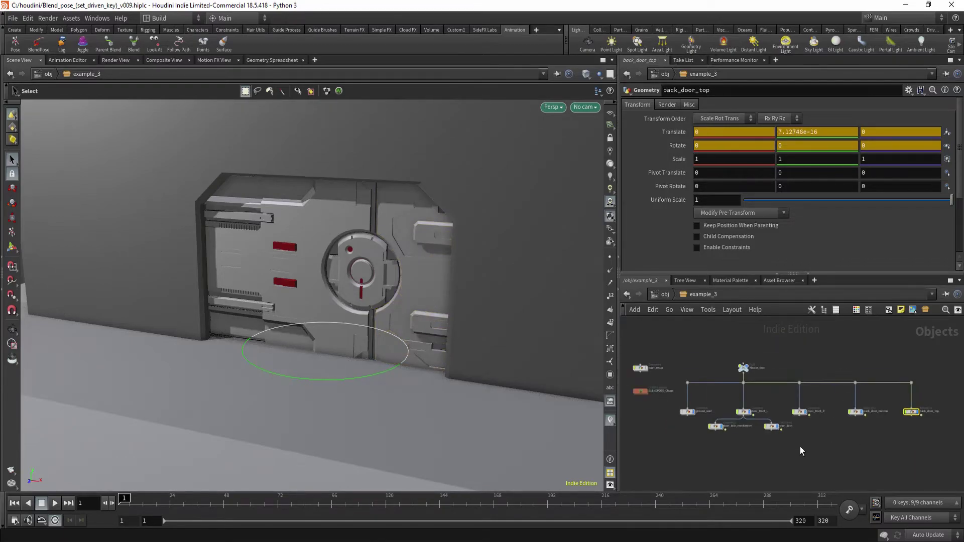
{"action": "middle_click_drag", "start_coordinate": [792, 444], "coordinate": [831, 430]}
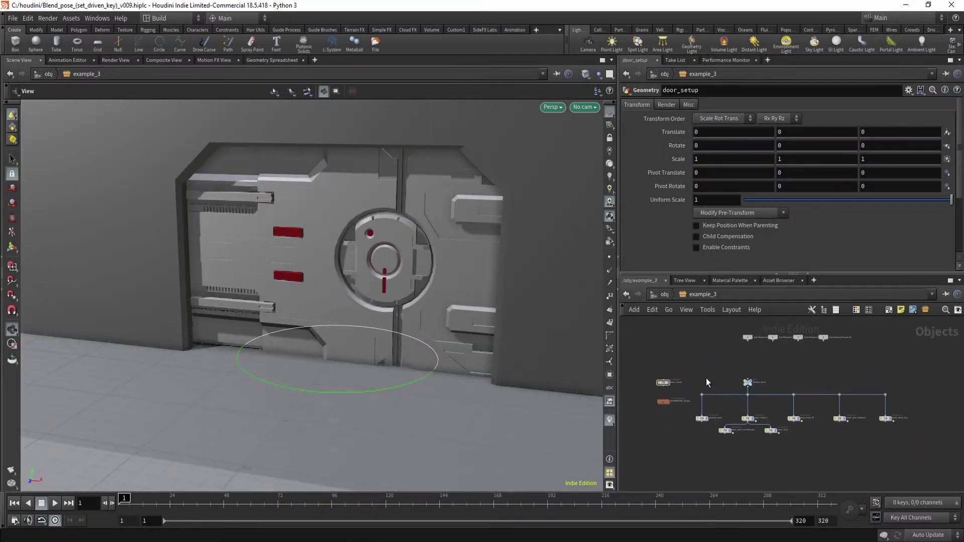
Select the Master_door null and try out its Anim slider
{"action": "left_click_drag", "start_coordinate": [763, 389], "coordinate": [766, 392]}
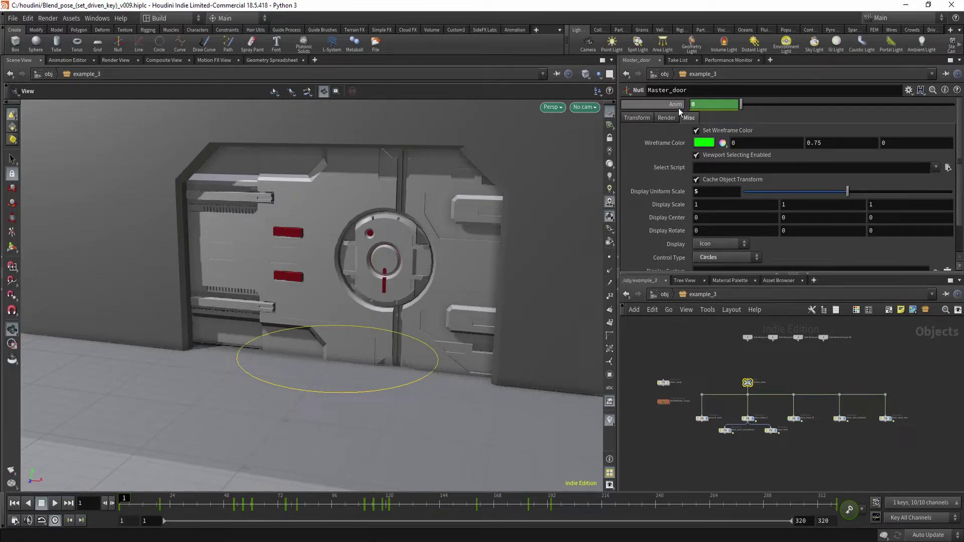
{"action": "mouse_move", "coordinate": [741, 104]}
{"action": "left_mouse_down"}
{"action": "mouse_move", "coordinate": [924, 106]}
{"action": "mouse_move", "coordinate": [741, 104]}
{"action": "left_mouse_up"}
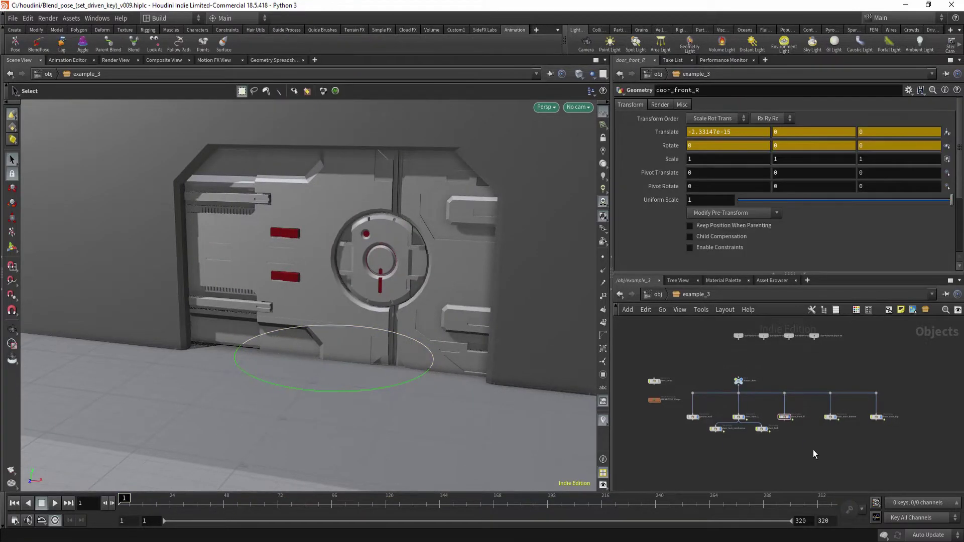
Open the Blend Pose settings for door_front_R and place the dialog clear of the door view
{"action": "left_click", "coordinate": [38, 48]}
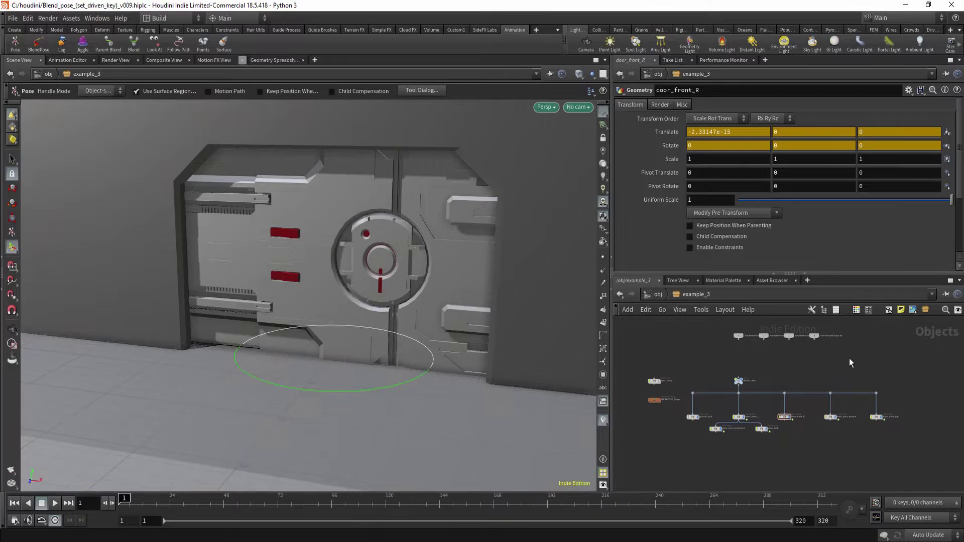
{"action": "left_click", "coordinate": [784, 417]}
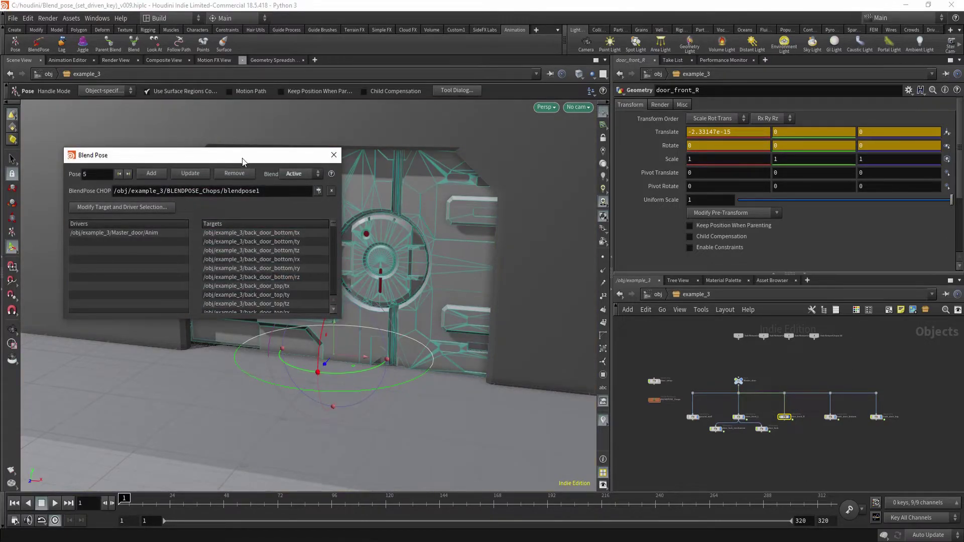
{"action": "left_click_drag", "start_coordinate": [151, 154], "coordinate": [640, 206]}
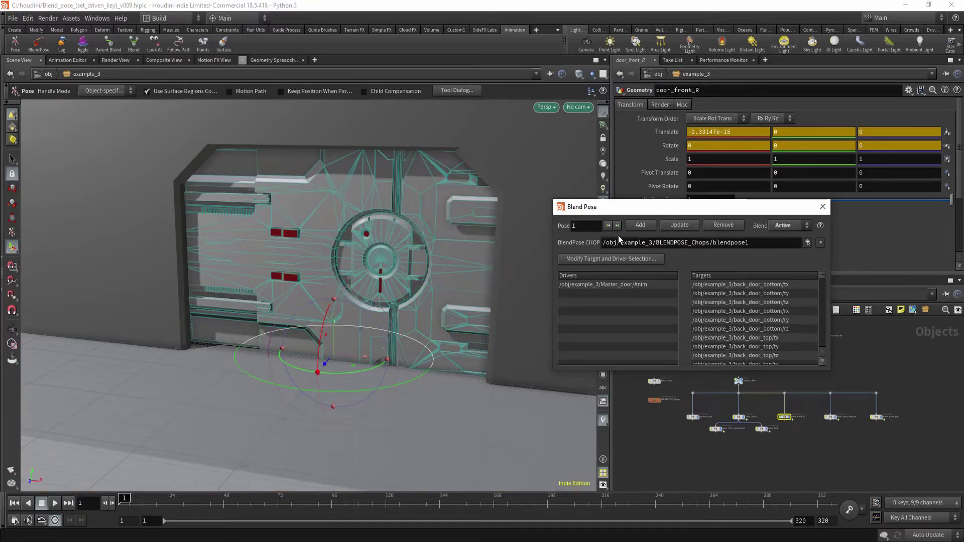
Step through blend poses 1 to 5 repeatedly to review each stage of the door opening, and close the Blend Pose dialog
{"action": "left_click", "coordinate": [617, 226]}
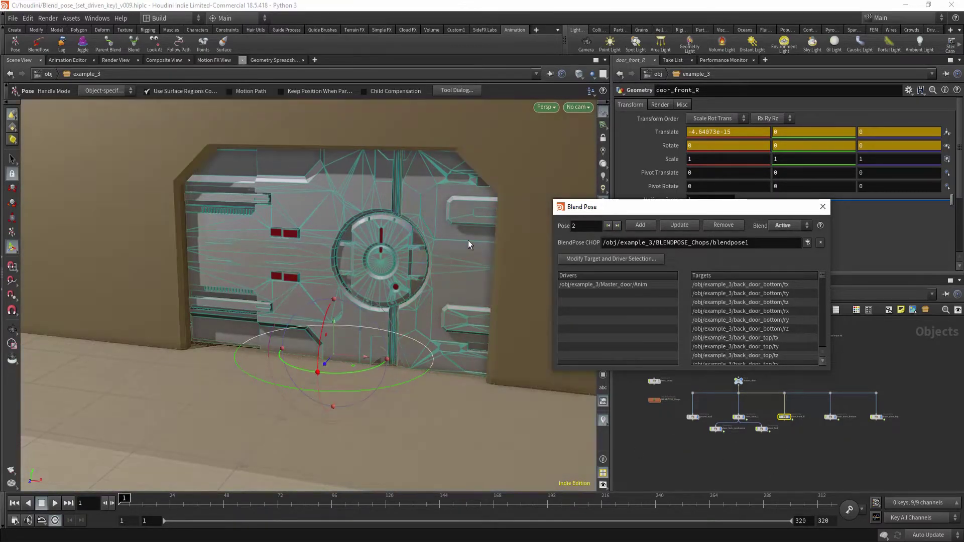
{"action": "left_click", "coordinate": [622, 227]}
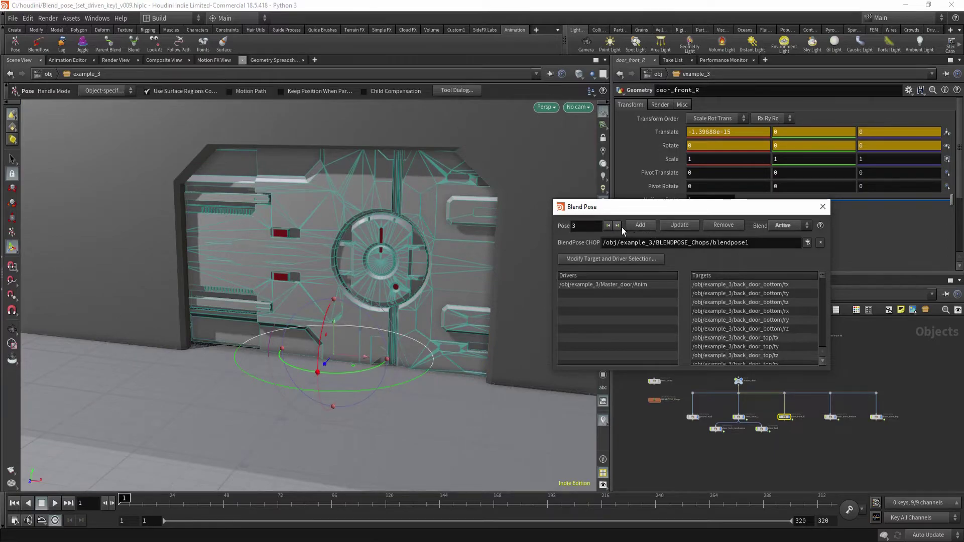
{"action": "left_click", "coordinate": [622, 227]}
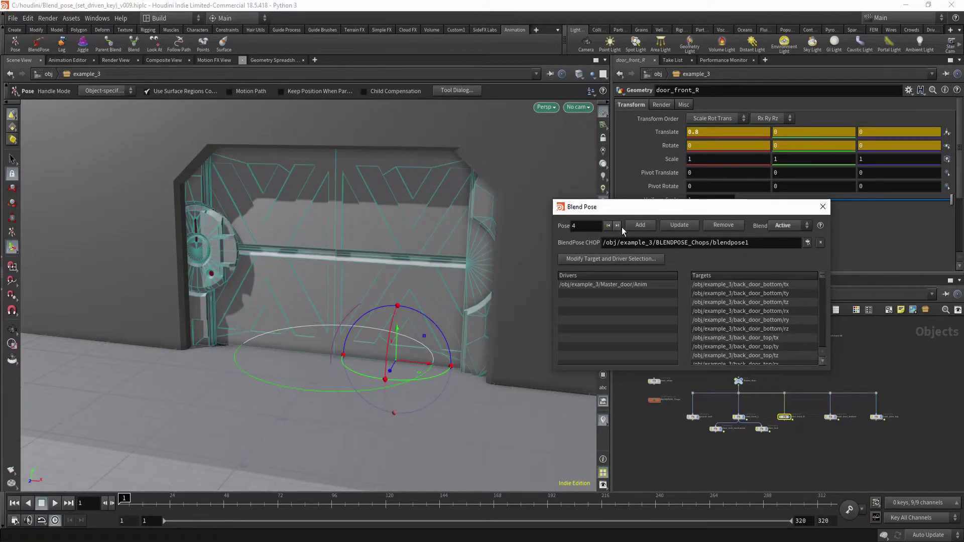
{"action": "left_click", "coordinate": [622, 227]}
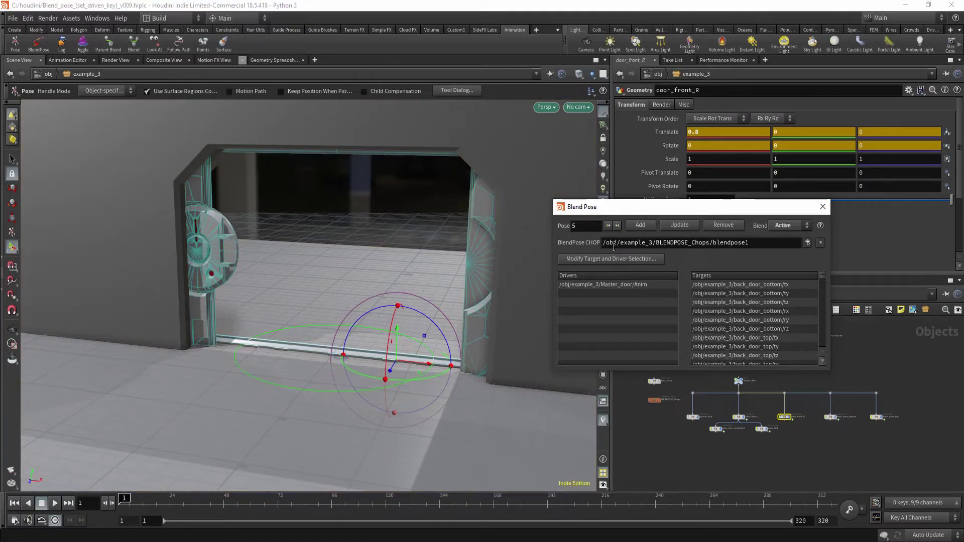
{"action": "left_click", "coordinate": [619, 227]}
{"action": "left_click", "coordinate": [620, 227]}
{"action": "left_click", "coordinate": [620, 227]}
{"action": "left_click", "coordinate": [620, 227]}
{"action": "left_click", "coordinate": [620, 227]}
{"action": "left_click", "coordinate": [620, 227]}
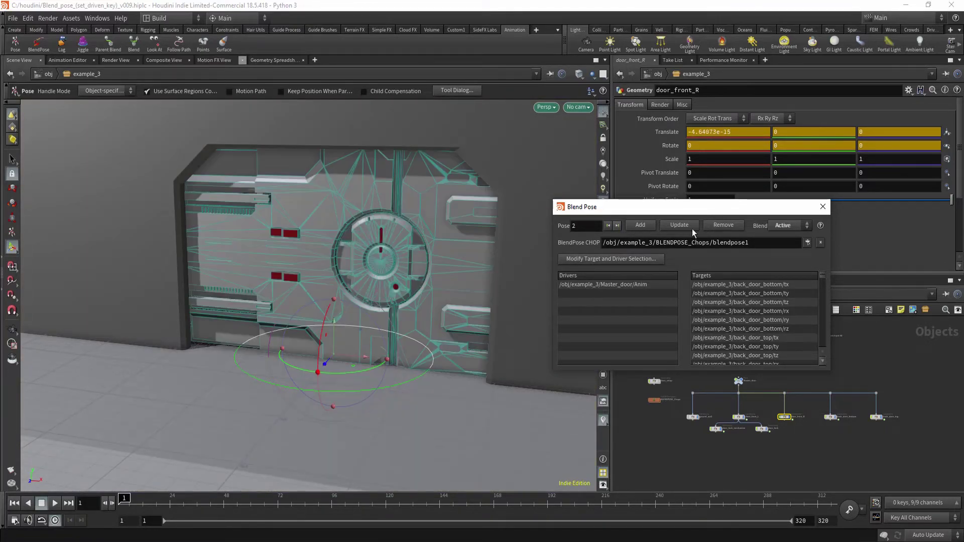
{"action": "left_click", "coordinate": [823, 206]}
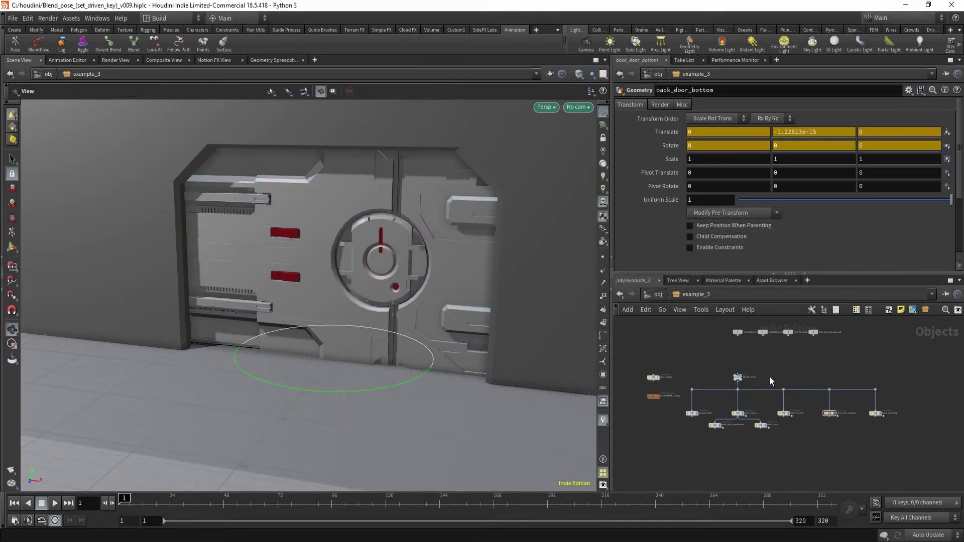
Test the blended door poses by moving Master_door's Anim value through its range and back to 0
{"action": "left_click", "coordinate": [744, 378]}
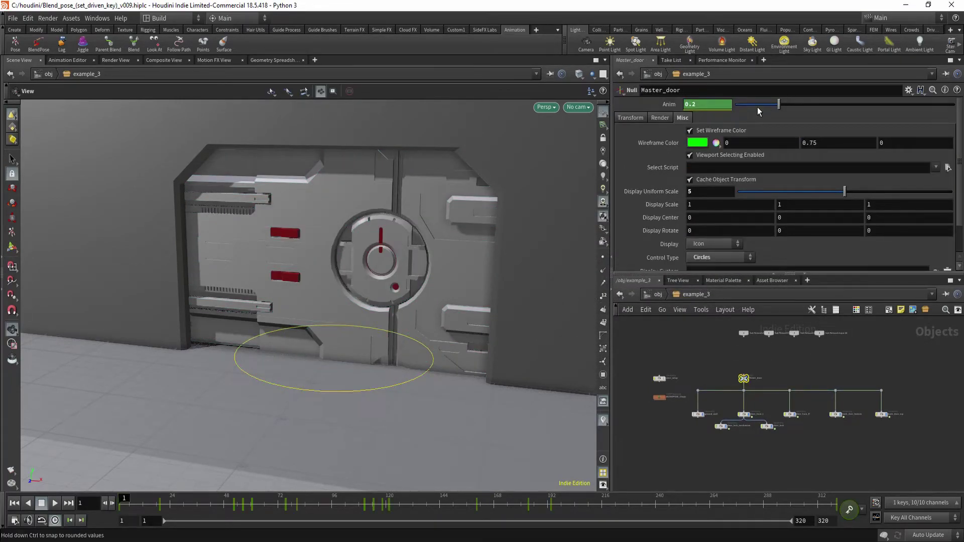
{"action": "left_click_drag", "start_coordinate": [755, 107], "coordinate": [723, 108]}
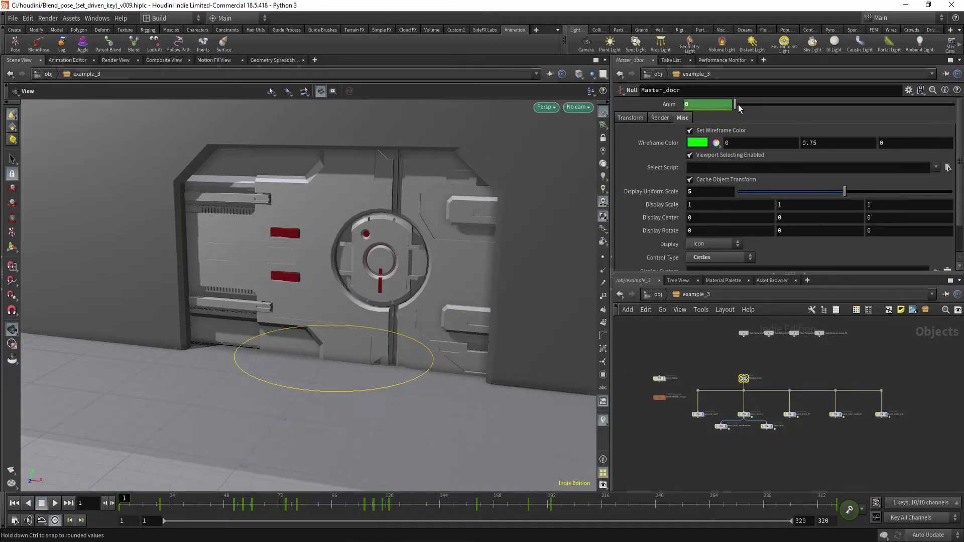
Open Master_door's Anim channel in the Animation Editor and frame its whole curve beside the door
{"action": "left_click", "coordinate": [672, 104], "text": "shift"}
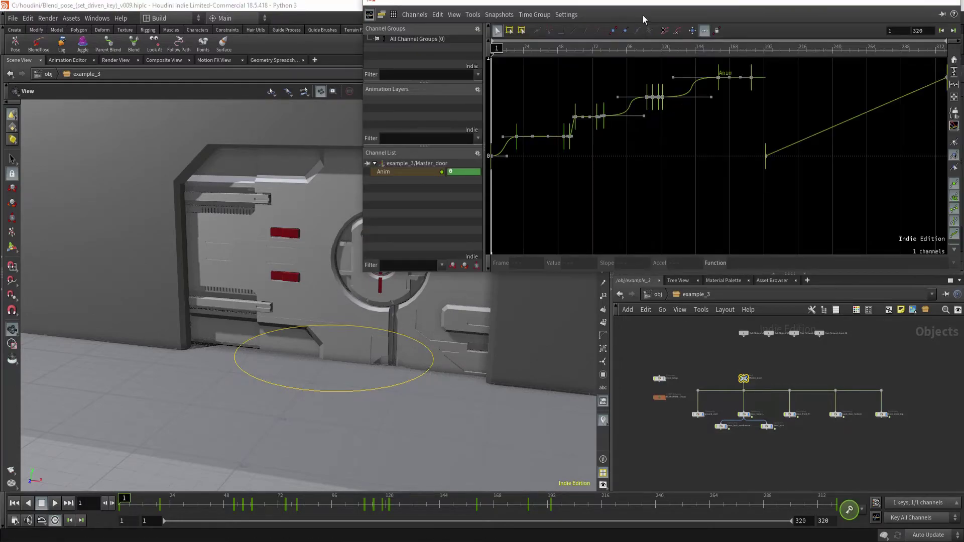
{"action": "left_click_drag", "start_coordinate": [632, 3], "coordinate": [589, 161]}
{"action": "middle_click_drag", "start_coordinate": [622, 338], "coordinate": [568, 360]}
{"action": "right_click_drag", "start_coordinate": [598, 360], "coordinate": [533, 371]}
{"action": "middle_click_drag", "start_coordinate": [588, 374], "coordinate": [722, 377]}
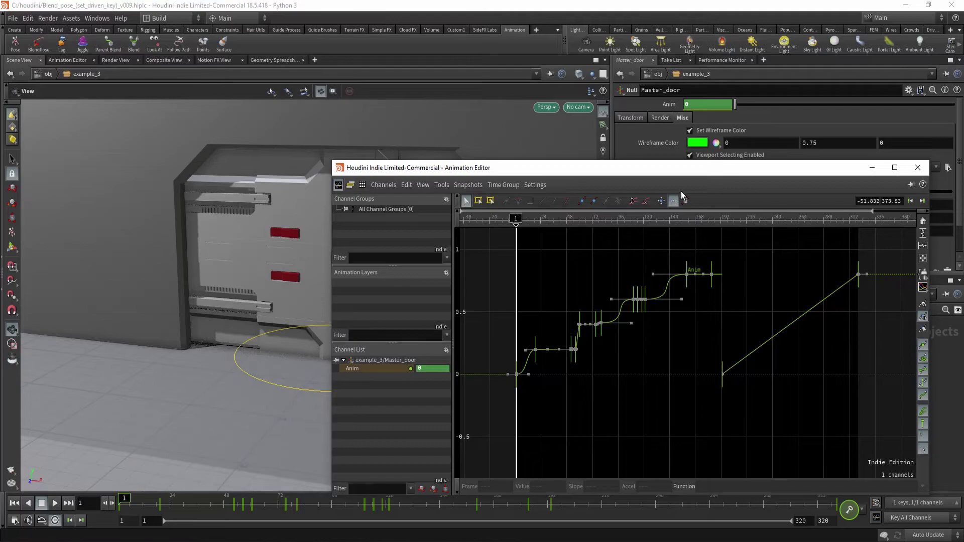
{"action": "left_click_drag", "start_coordinate": [663, 174], "coordinate": [724, 130]}
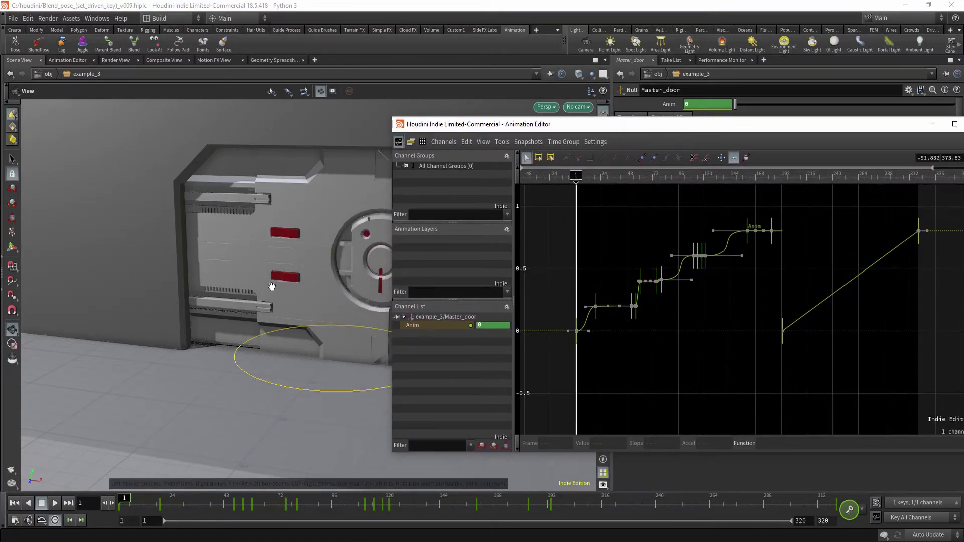
Scrub along the Anim curve to frame 186 to check the door opening, and close the Animation Editor
{"action": "left_click_drag", "start_coordinate": [291, 293], "coordinate": [294, 316]}
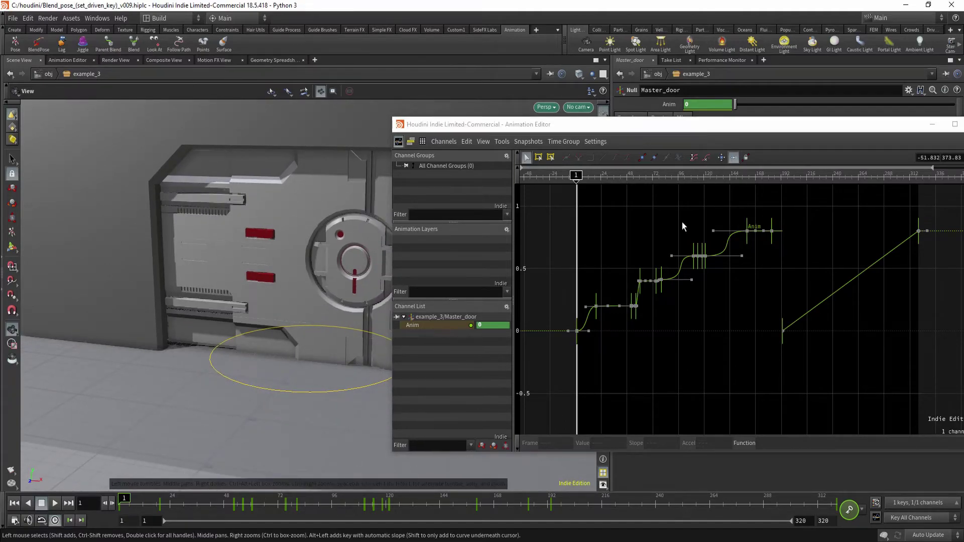
{"action": "left_click_drag", "start_coordinate": [785, 176], "coordinate": [781, 193]}
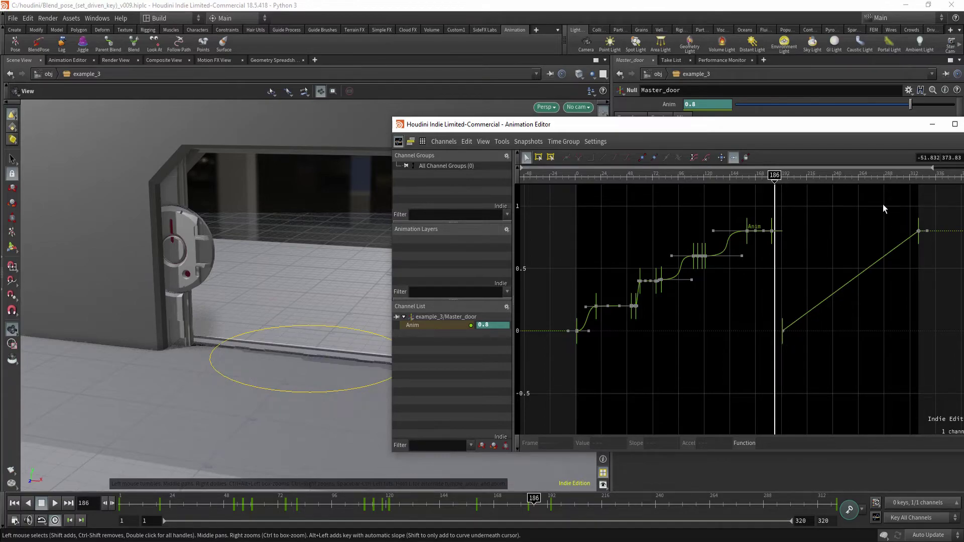
{"action": "left_click_drag", "start_coordinate": [793, 128], "coordinate": [652, 130]}
{"action": "left_click", "coordinate": [837, 126]}
Play the door animation from frame 1 and stop it once the door has opened
{"action": "key", "text": "ctrl+Up"}
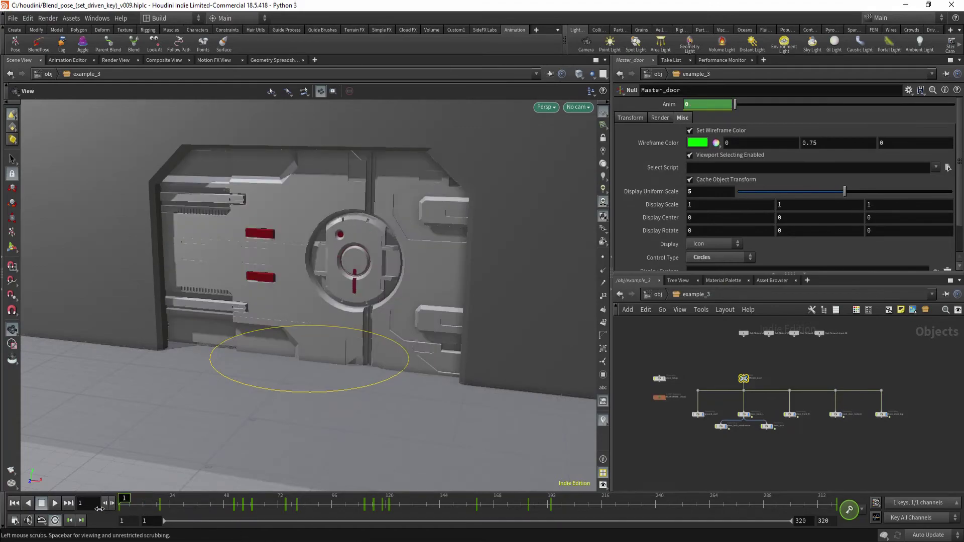
{"action": "left_click", "coordinate": [55, 509]}
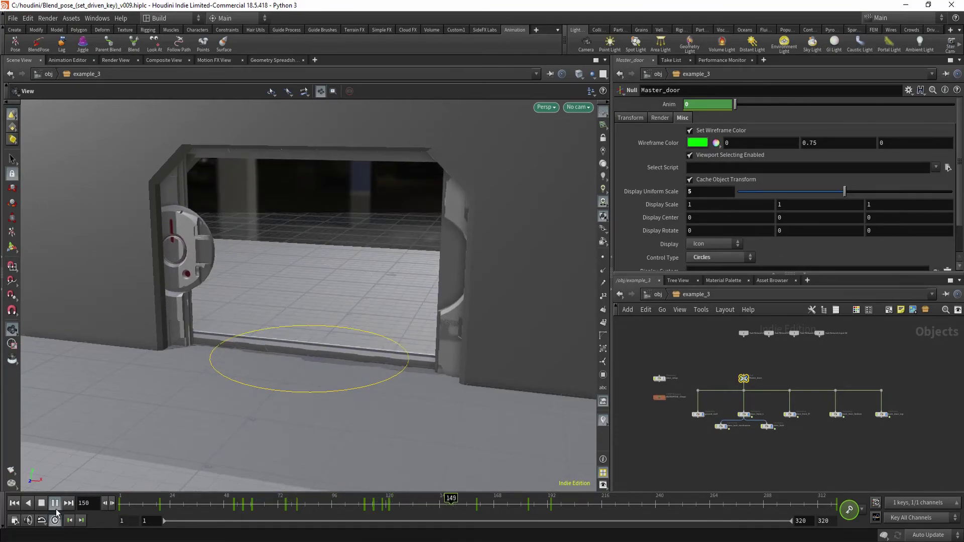
{"action": "left_click", "coordinate": [46, 507]}
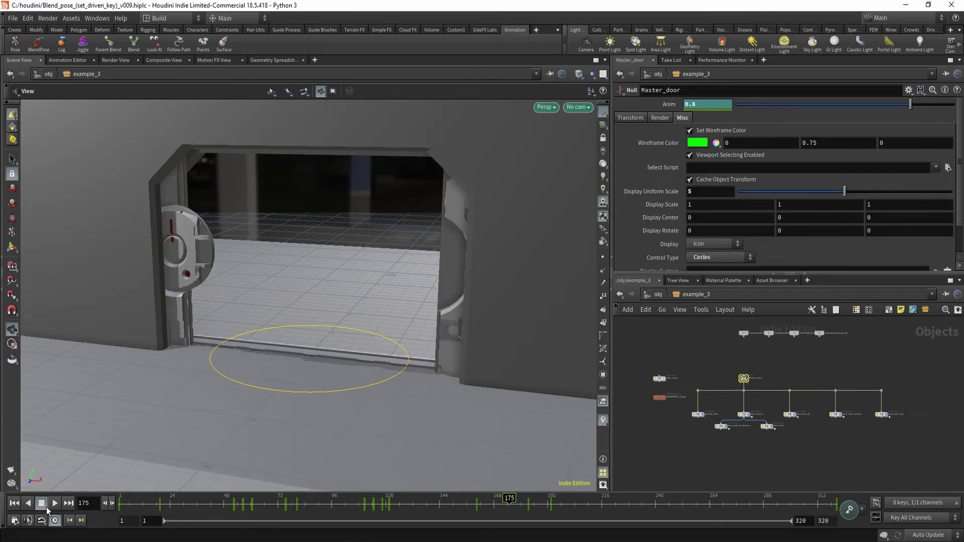